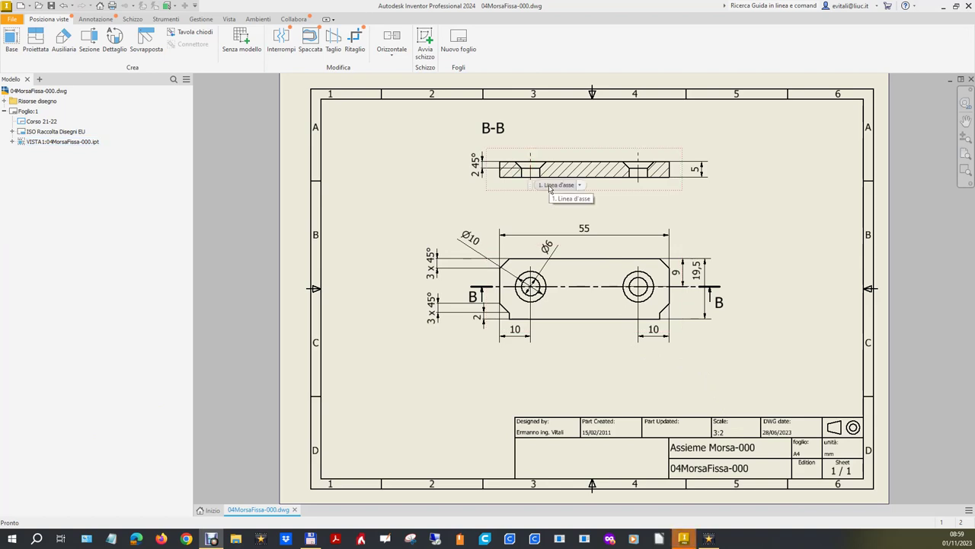
Create a new part from a personal template in the Miei folder
click(209, 510)
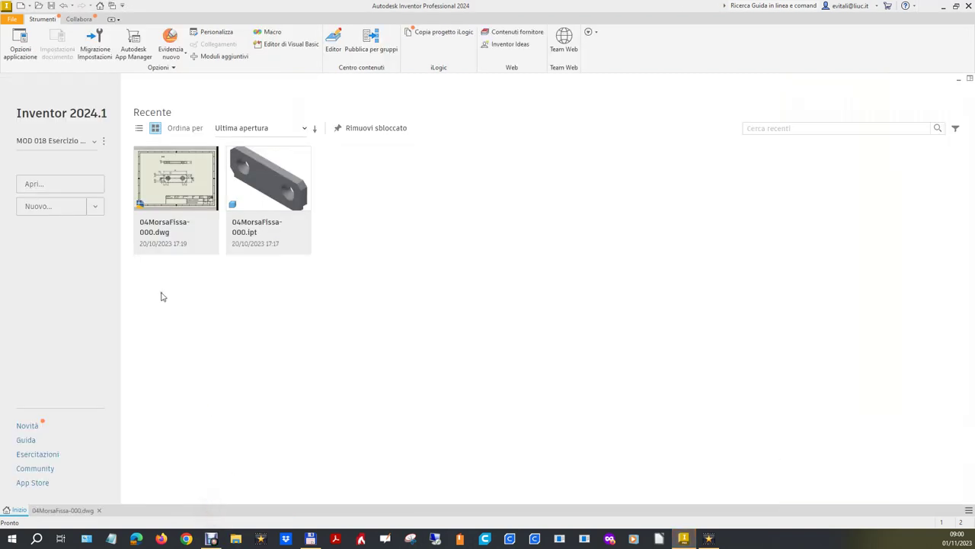
click(37, 206)
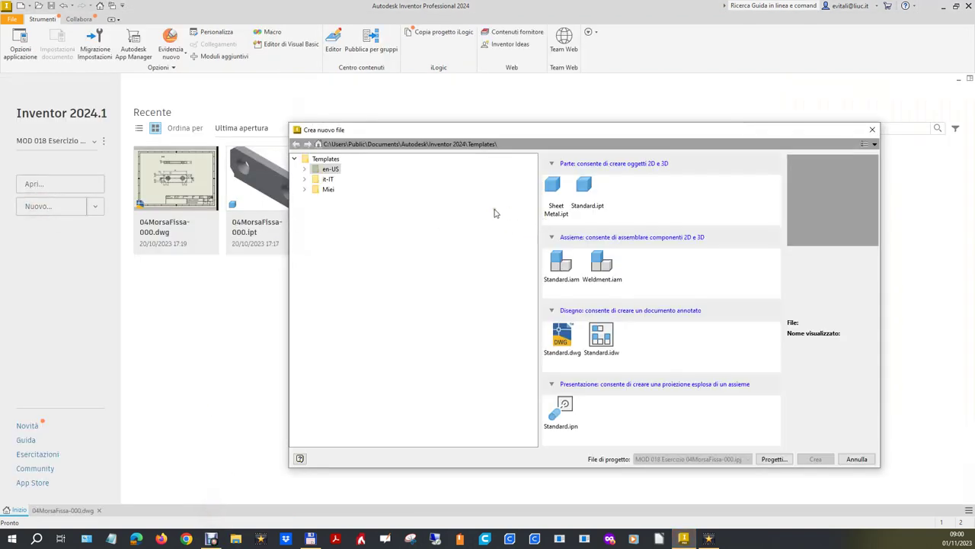
double_click(320, 189)
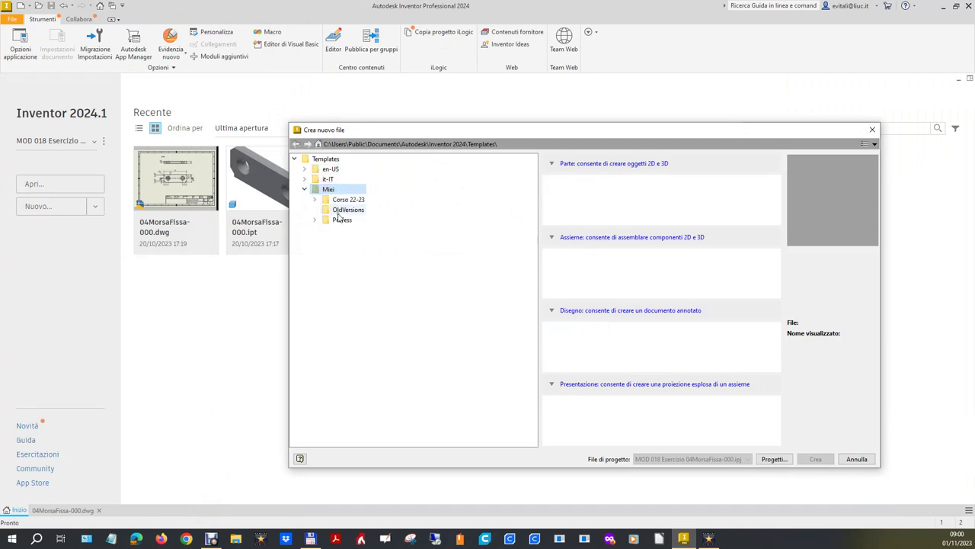
click(342, 220)
double_click(579, 186)
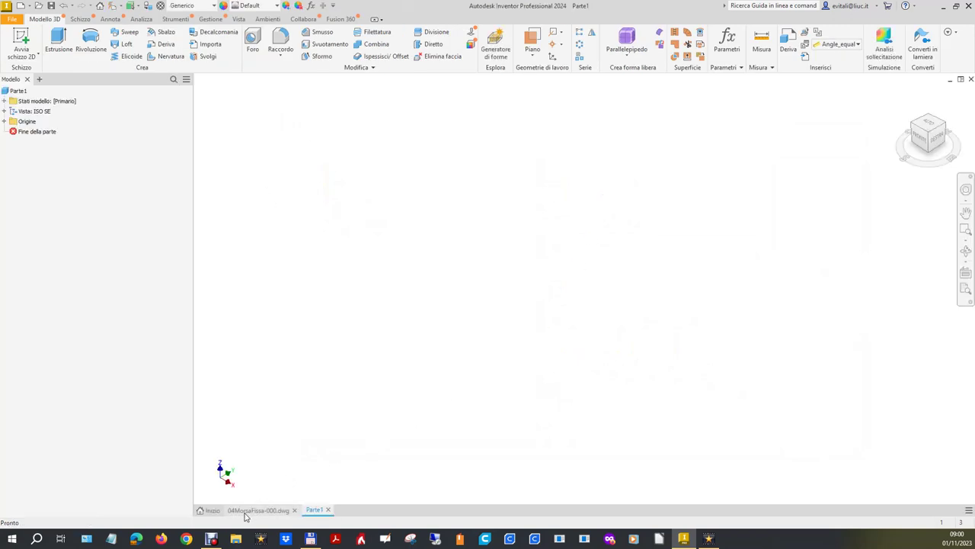
Create a new blank drawing from the ISO (mm-EU).dwg template
click(207, 510)
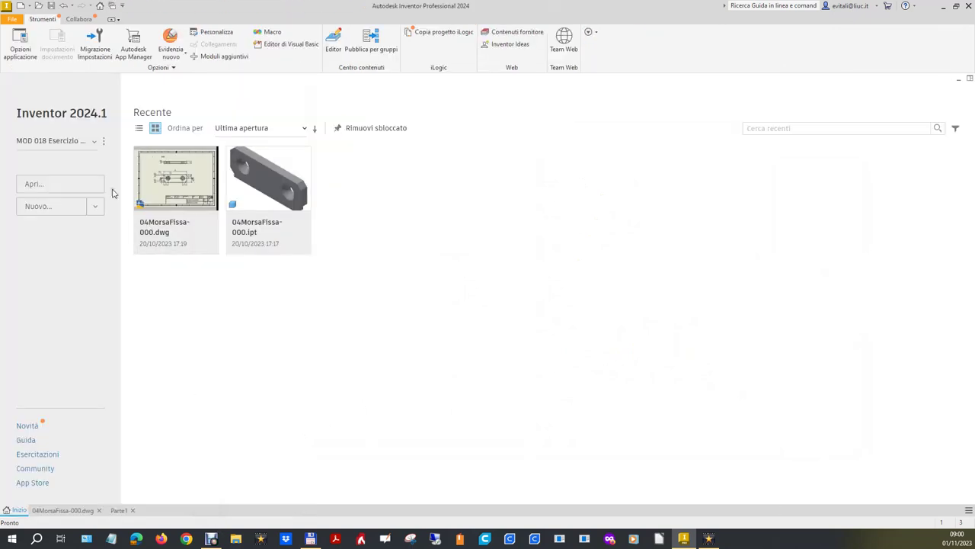
click(65, 205)
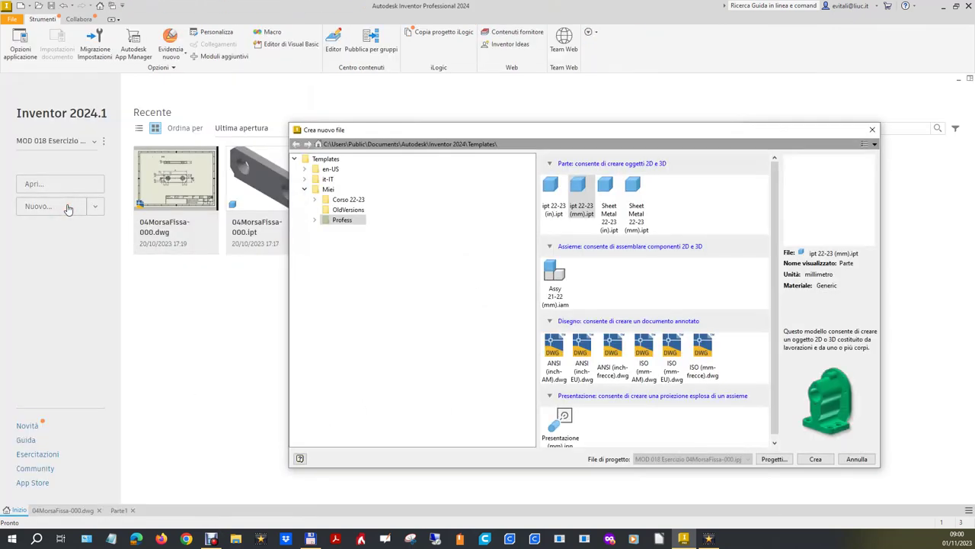
double_click(674, 353)
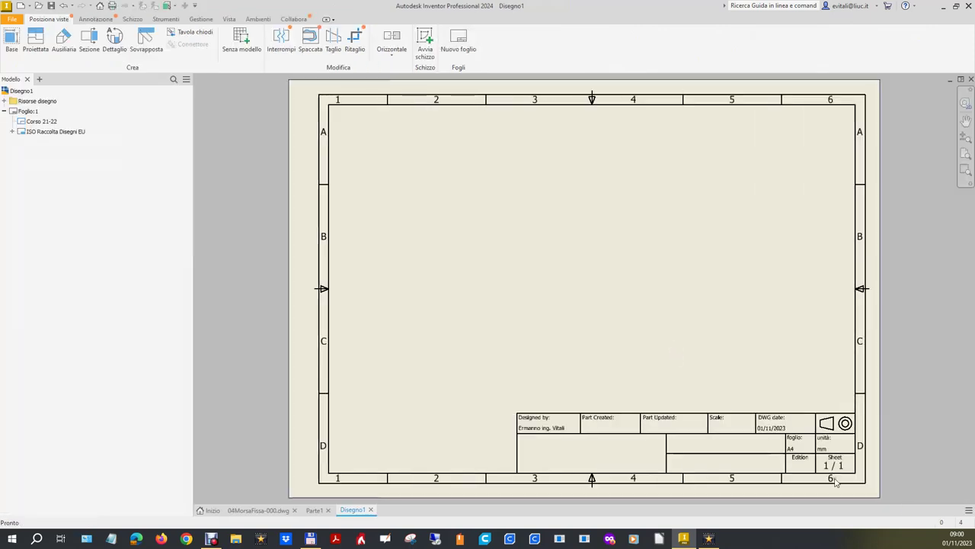
Tile the windows vertically, docking Disegno1 under the reference drawing, with Parte1 alongside and active
click(969, 511)
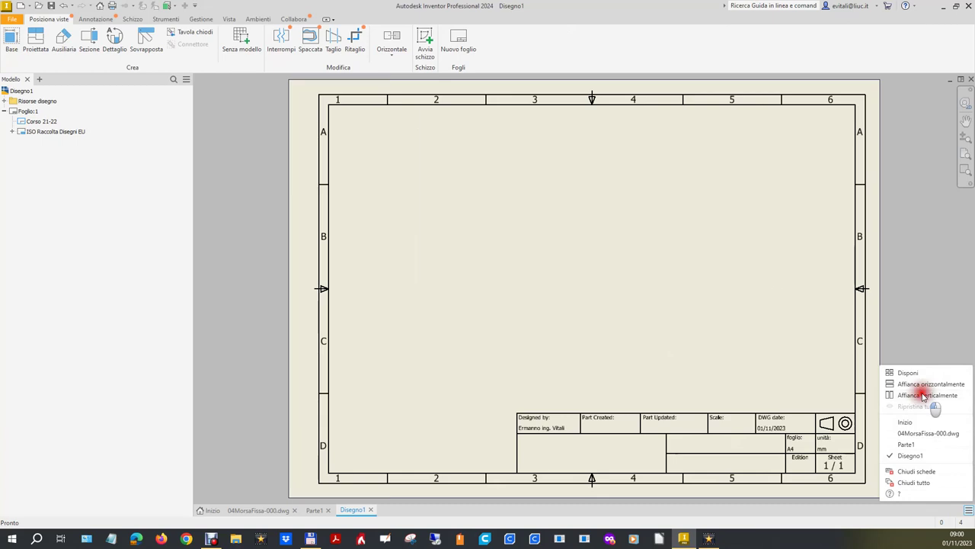
click(923, 396)
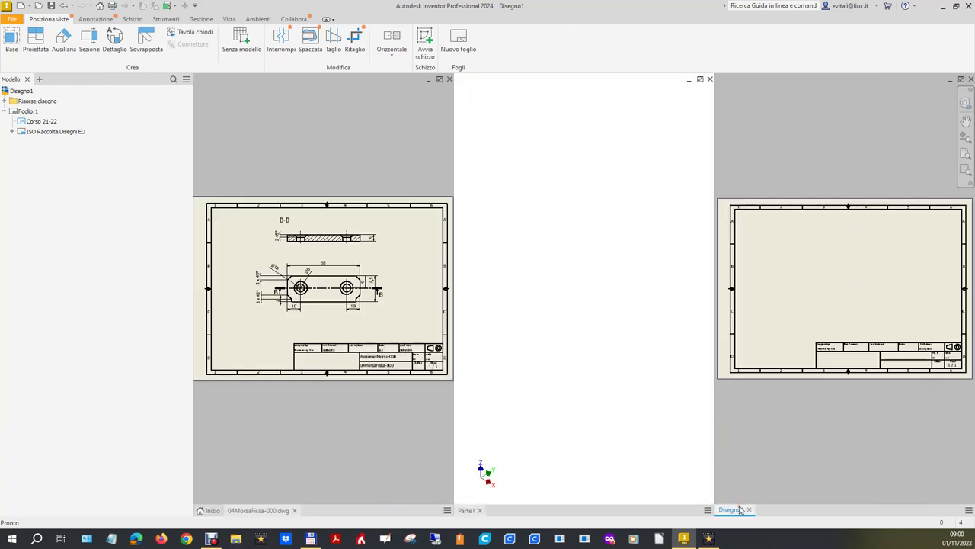
mouse_move(736, 512)
mouse_down()
mouse_move(510, 395)
mouse_move(359, 464)
mouse_move(333, 509)
mouse_up()
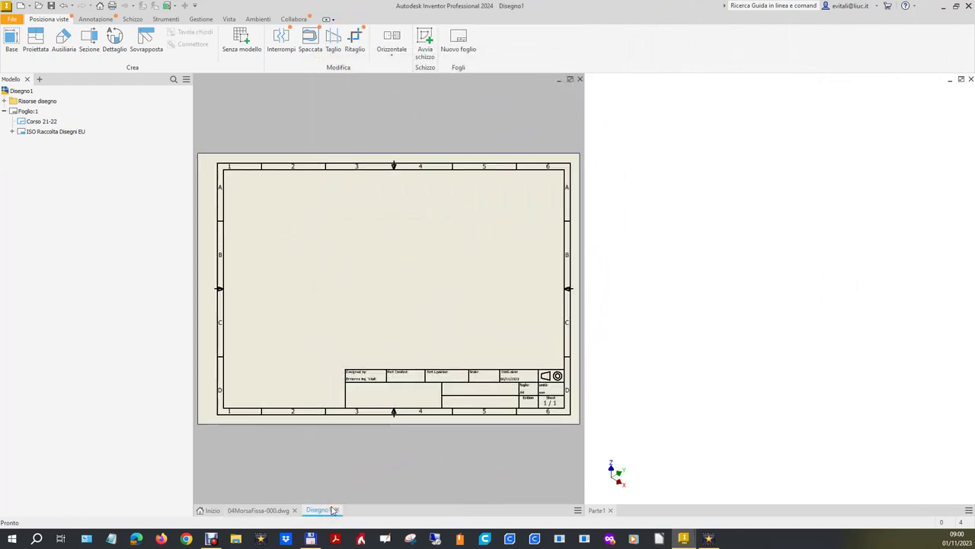
drag(329, 514, 330, 505)
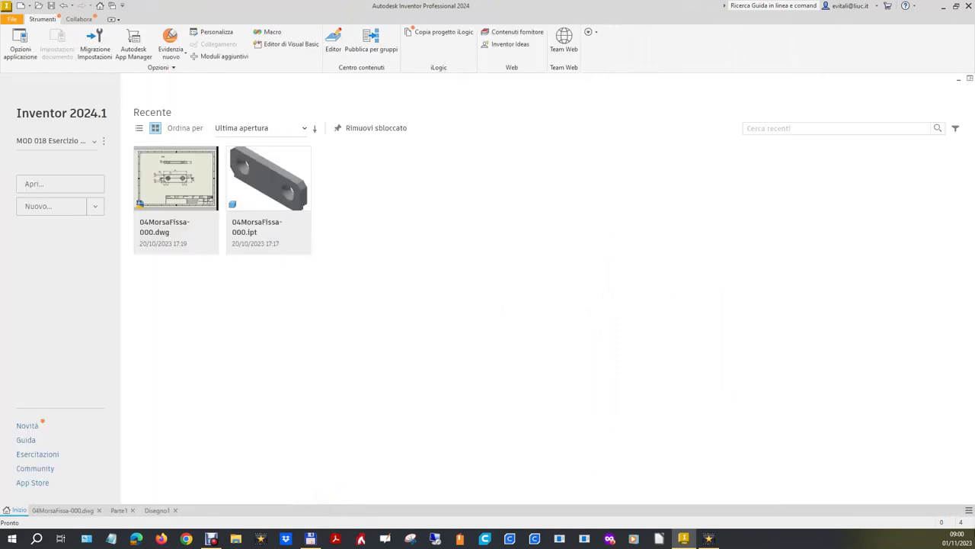
click(968, 509)
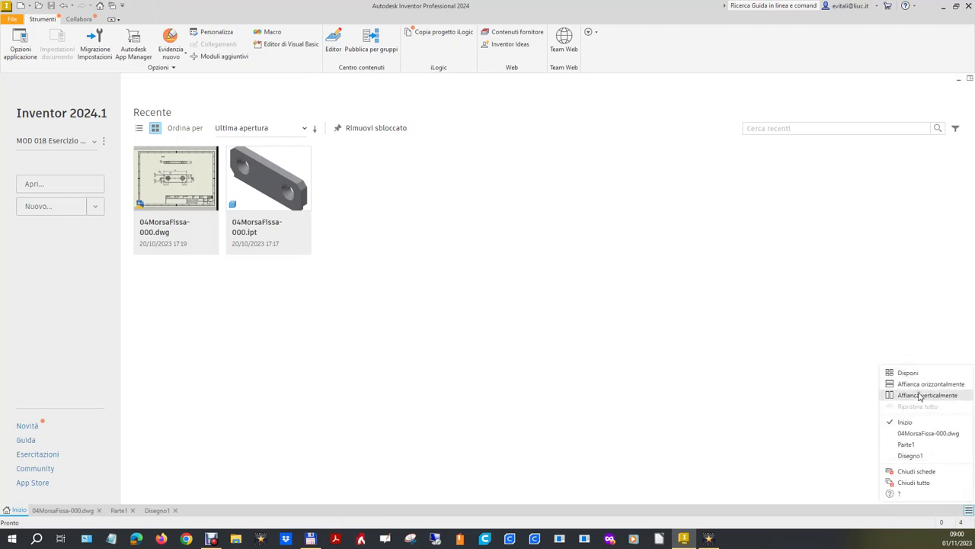
click(920, 395)
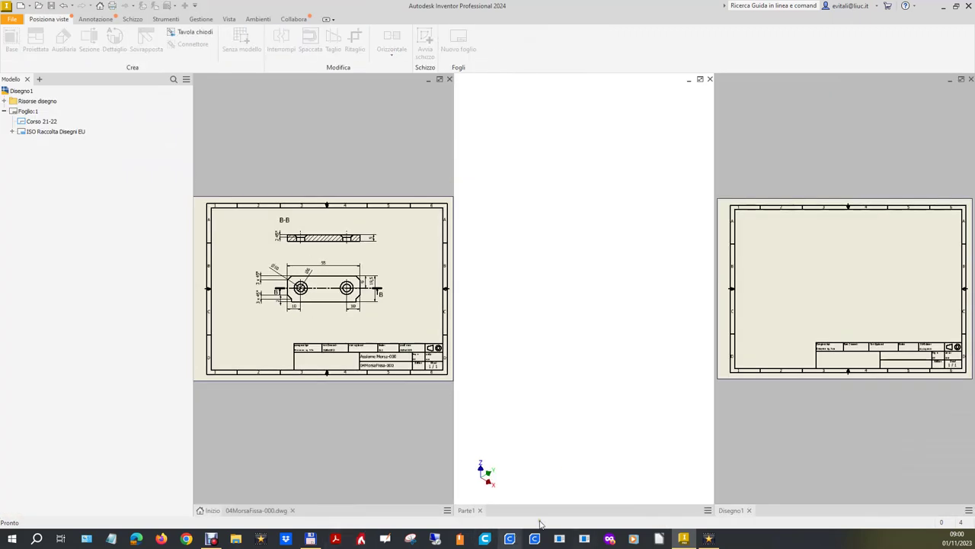
mouse_move(731, 509)
mouse_down()
mouse_move(375, 451)
mouse_move(343, 511)
mouse_up()
click(785, 343)
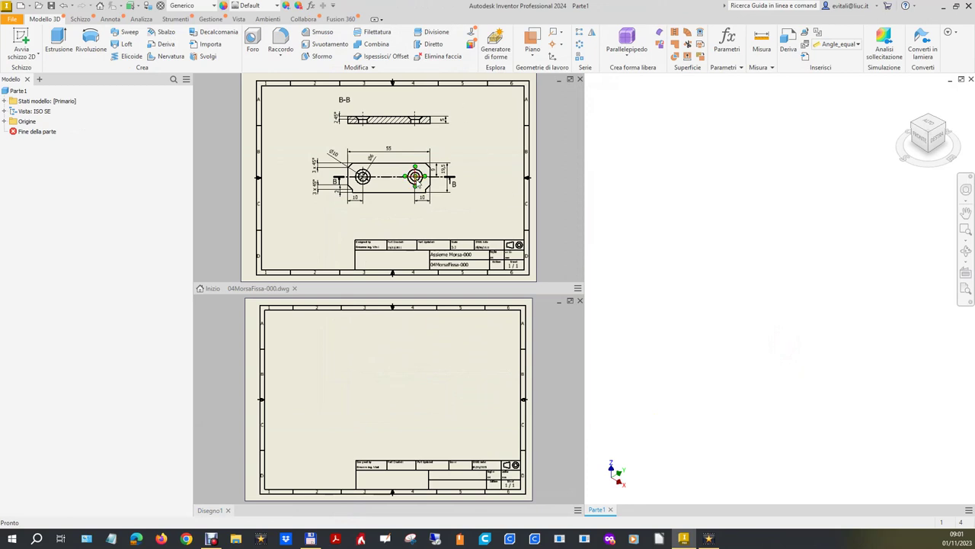
Start Schizzo1 on Parte1's Piano XY, viewed upright from the top
click(5, 121)
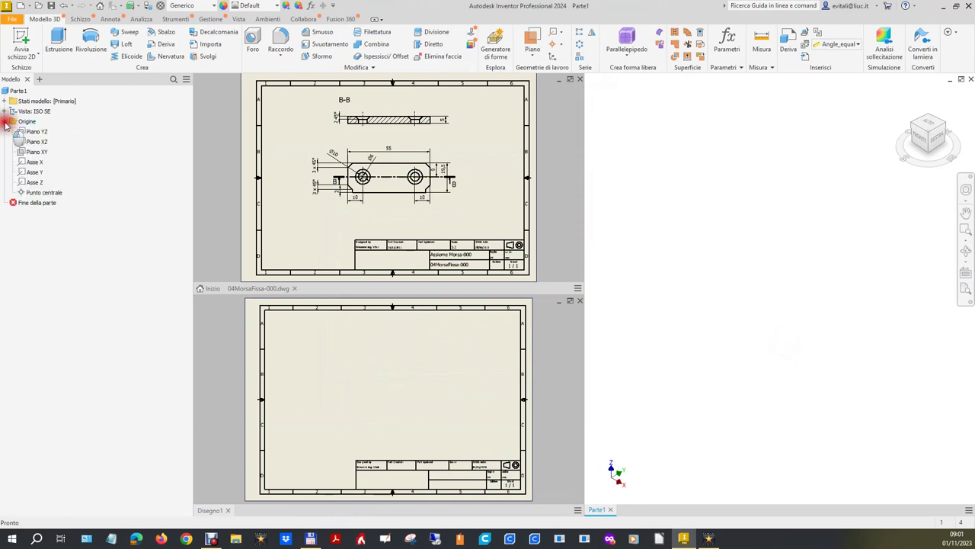
click(38, 152)
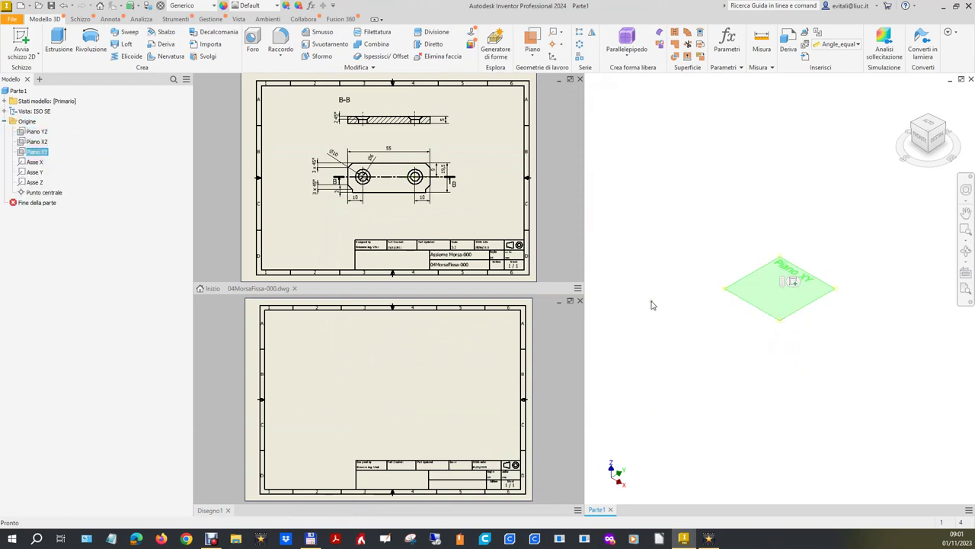
click(794, 285)
click(930, 123)
click(959, 92)
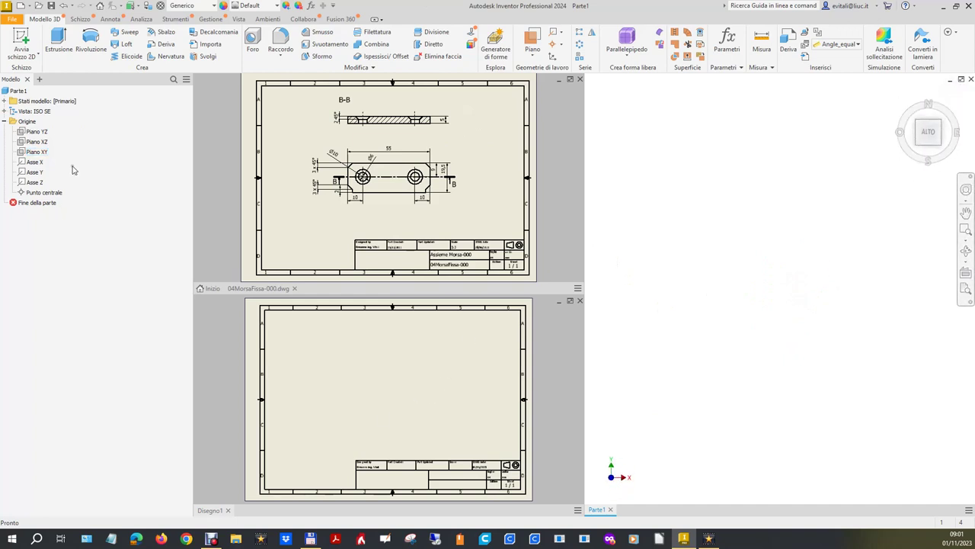
click(33, 151)
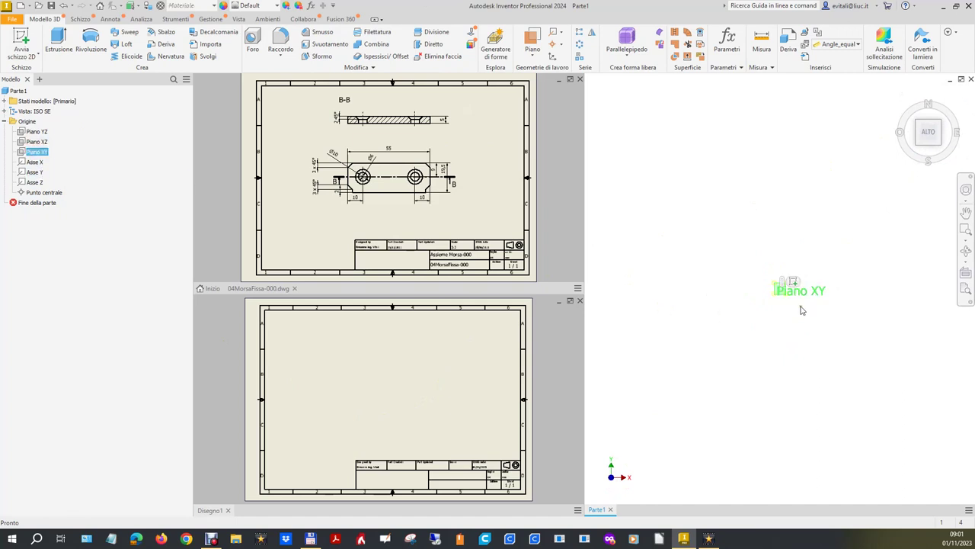
click(796, 285)
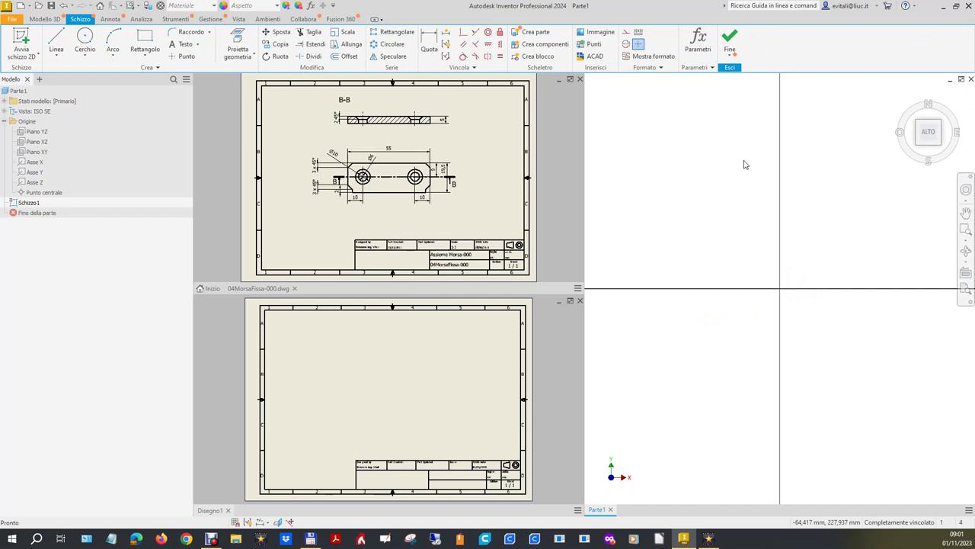
Draw the profile's left side, slanted top corners and right edge with Linea
click(59, 51)
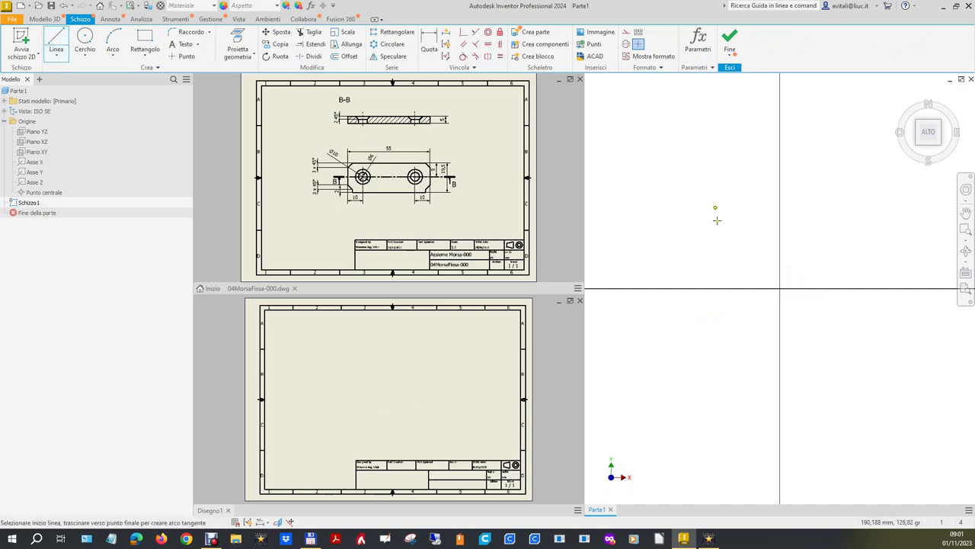
click(729, 274)
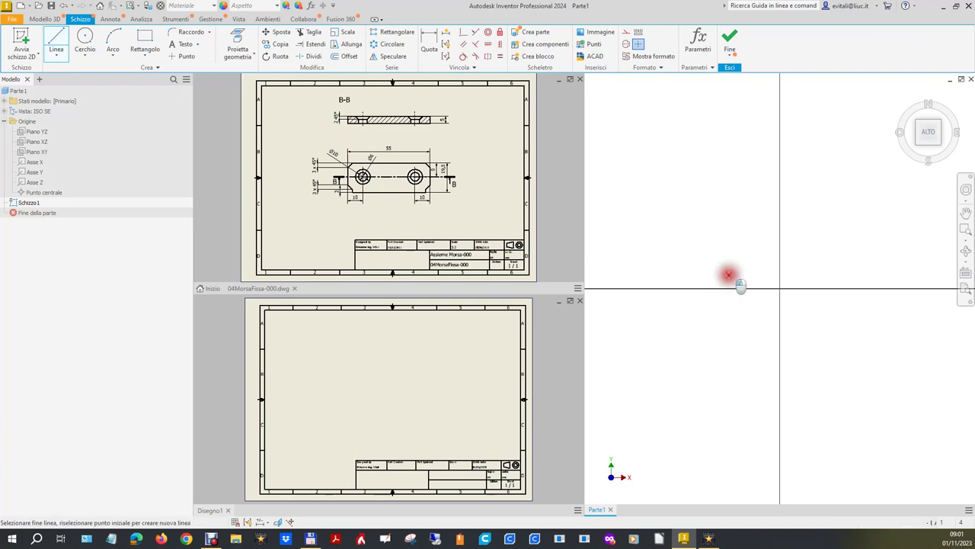
click(721, 243)
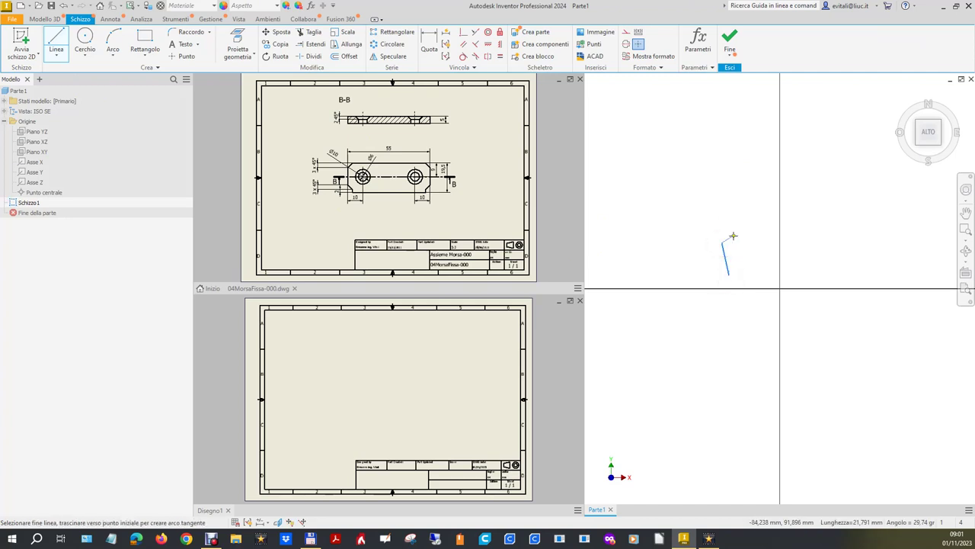
click(733, 237)
click(829, 236)
click(852, 256)
click(852, 277)
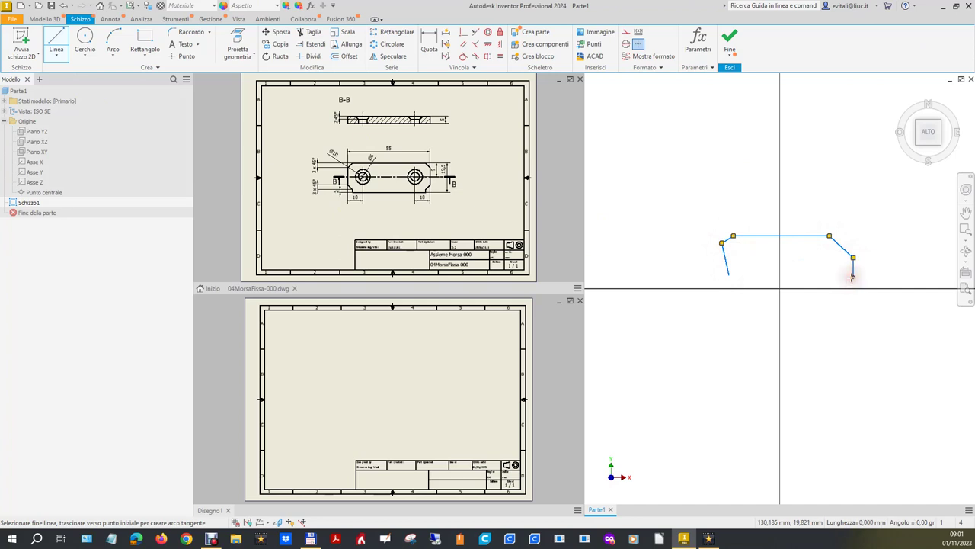
Add the lower-right slant, bottom step and bottom edge, then begin closing the open ends
click(841, 289)
click(841, 302)
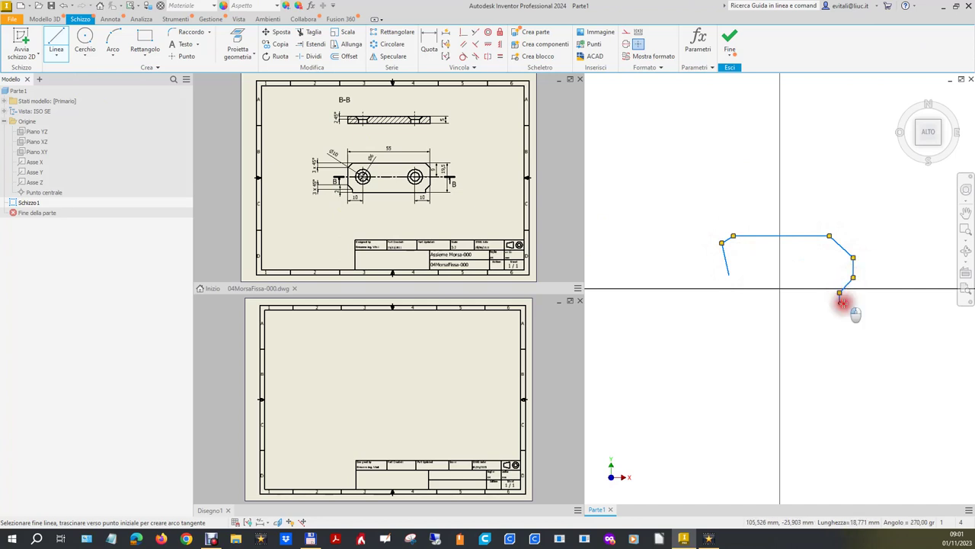
click(753, 303)
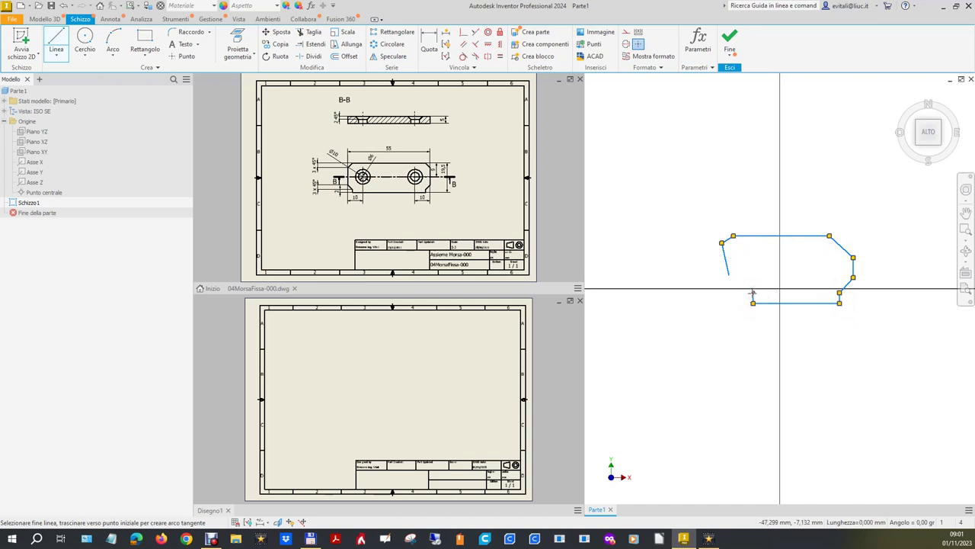
right_click(736, 279)
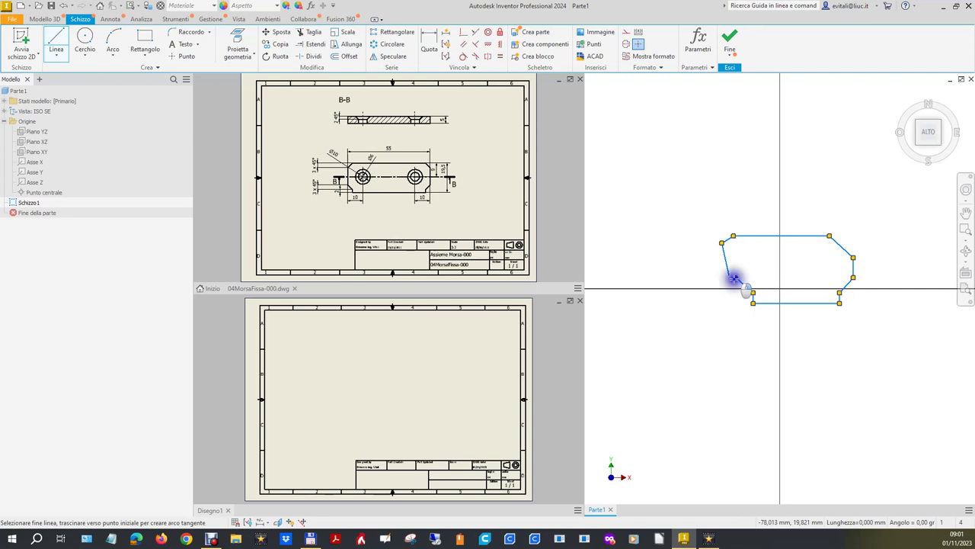
click(764, 279)
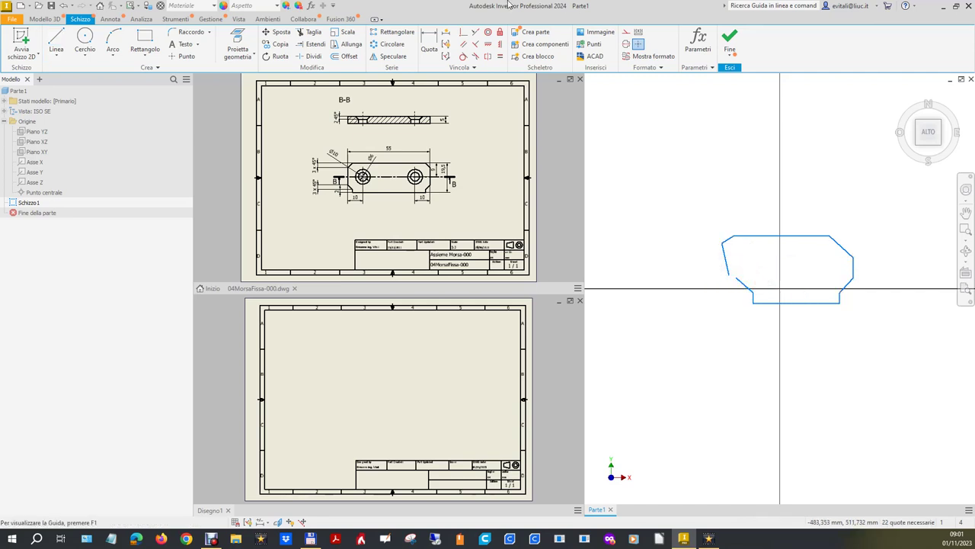
click(463, 33)
click(737, 281)
Close the profile and vertically align the top and bottom edge midpoints
click(730, 276)
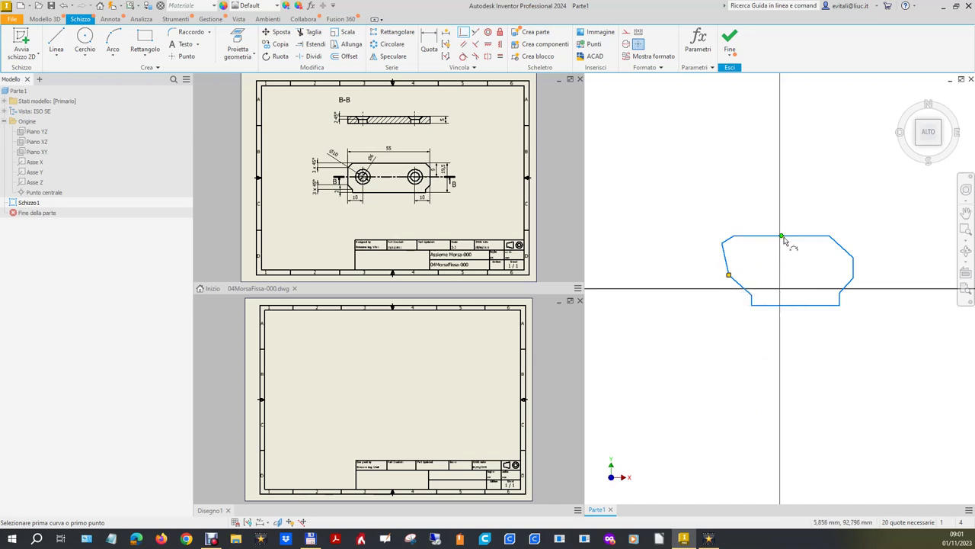
click(500, 43)
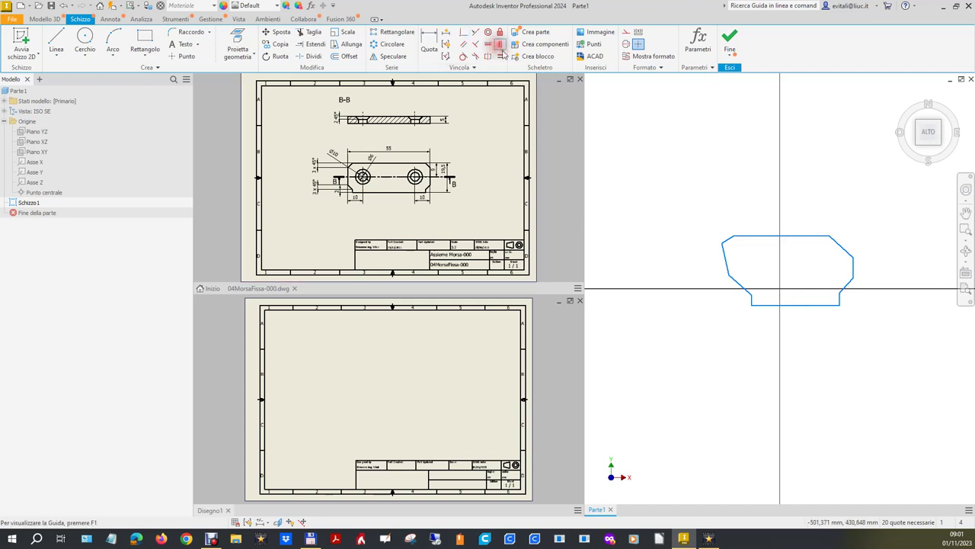
click(781, 235)
click(795, 305)
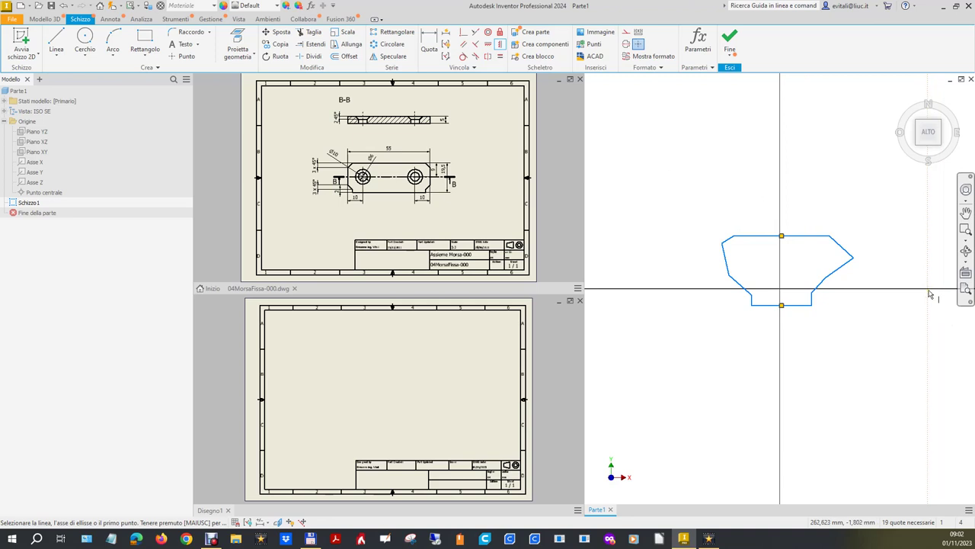
Drag the right-side vertex outward to make the right edge vertical
key(Escape)
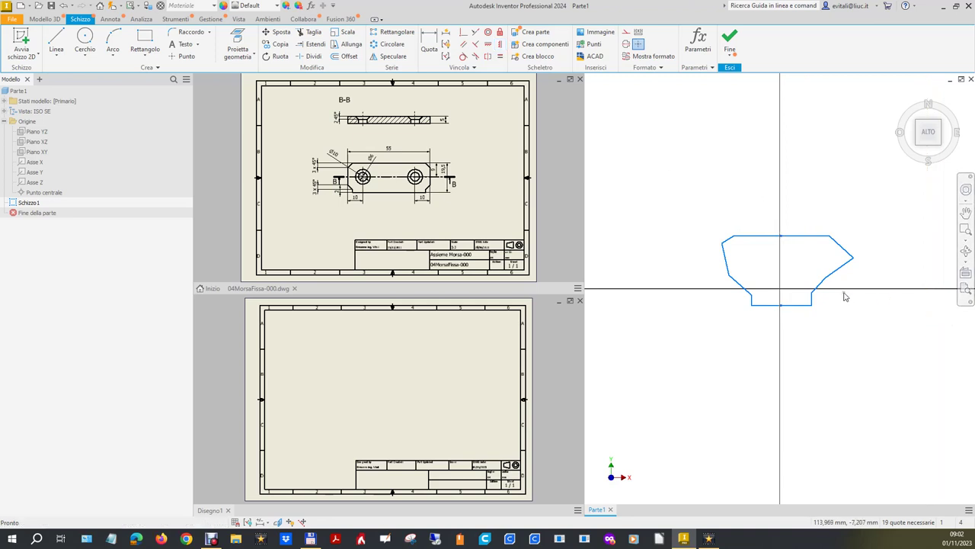
click(827, 280)
drag(827, 281, 853, 279)
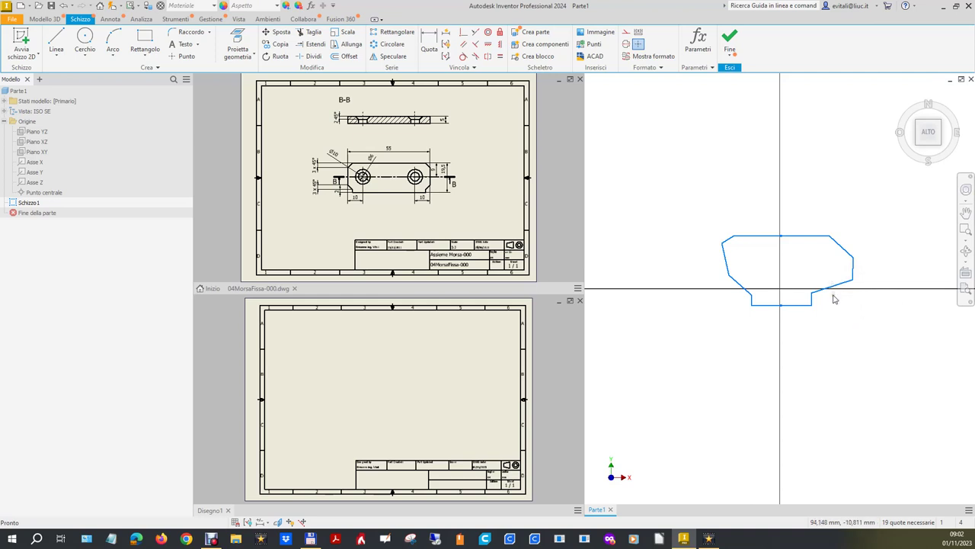
Center the bottom edge on the vertical axis and make the notch sides symmetric
click(487, 43)
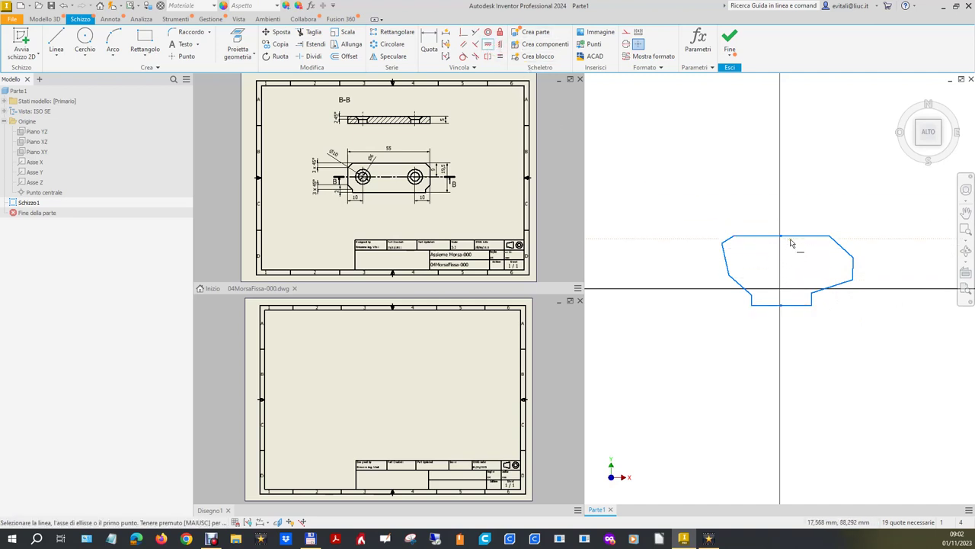
click(792, 241)
click(798, 306)
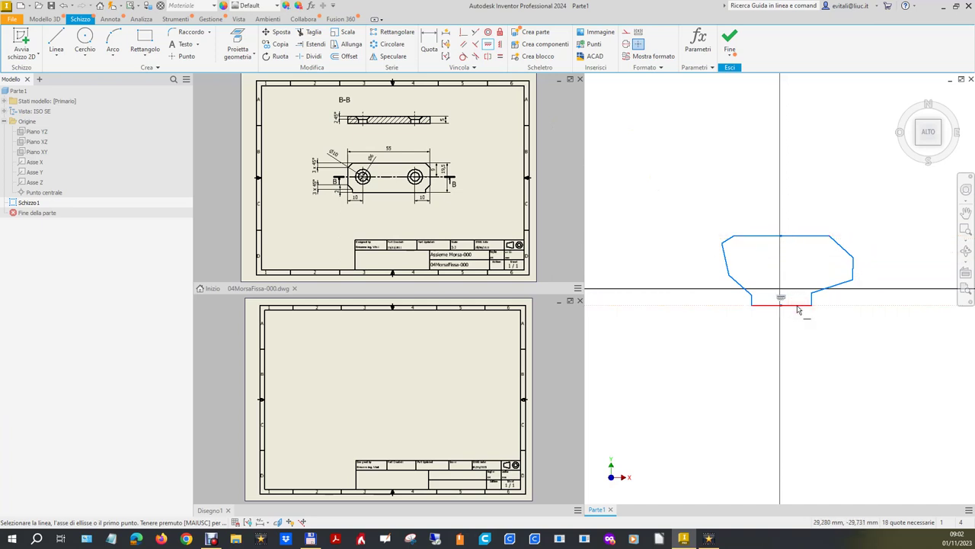
click(477, 49)
scroll(745, 309, up, 2)
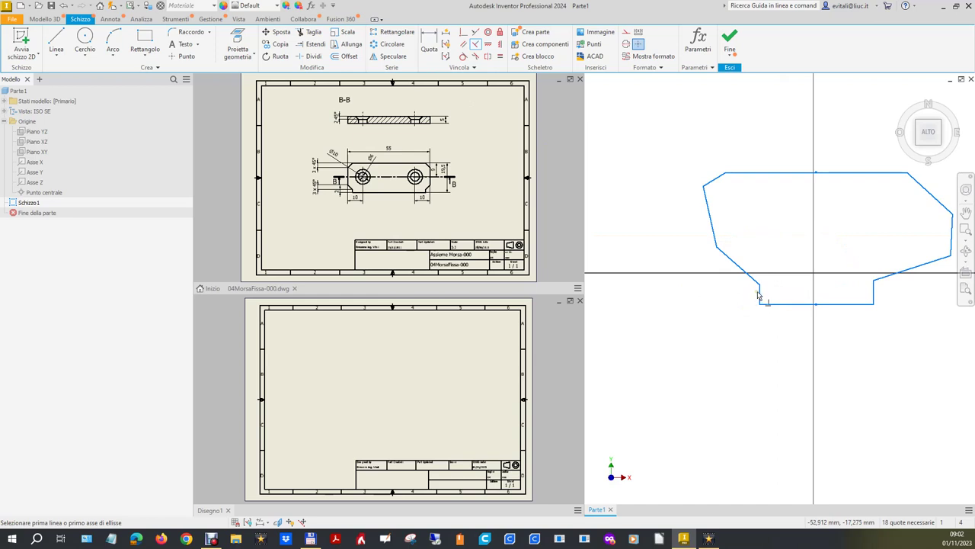
click(760, 295)
click(780, 303)
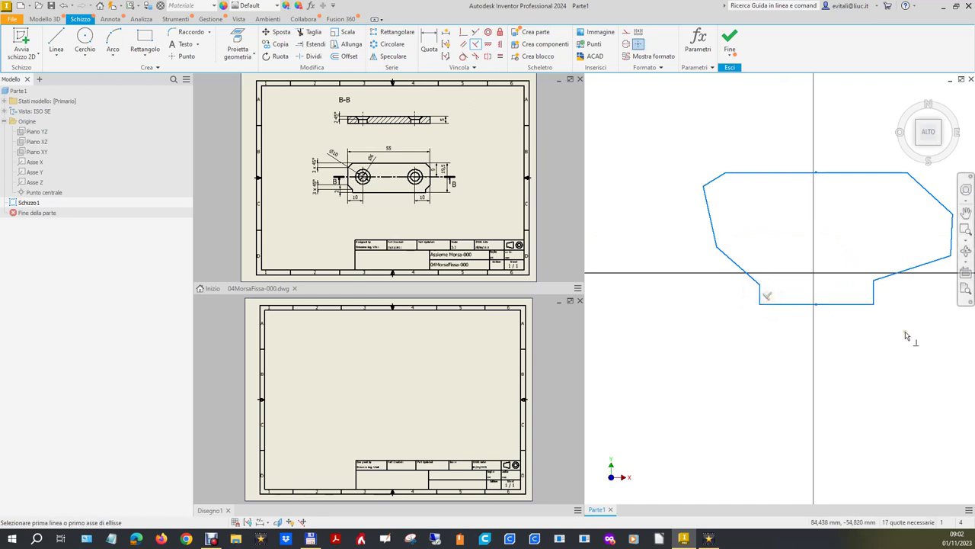
click(873, 291)
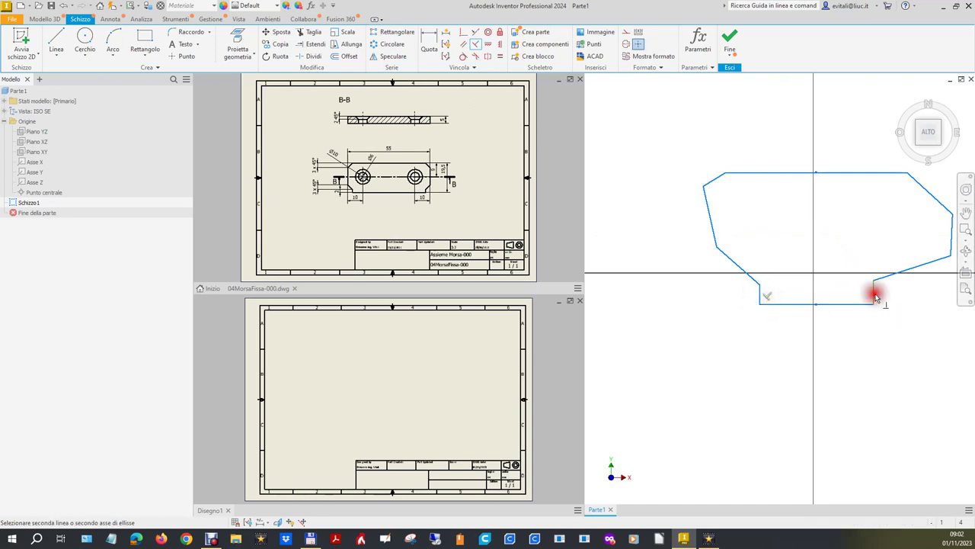
click(868, 305)
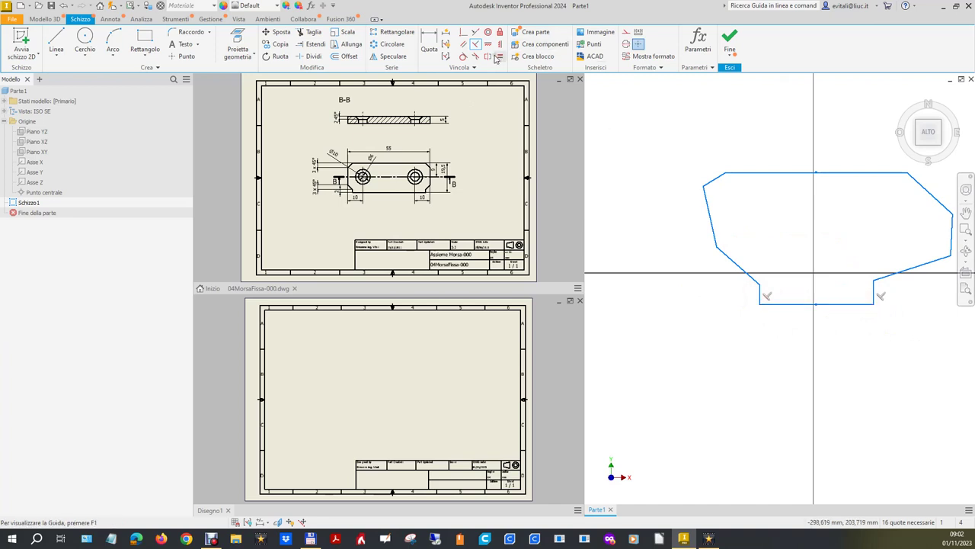
Make the bottom edge parallel to the top, and the left and right sides perpendicular to it
click(463, 43)
click(791, 173)
click(851, 305)
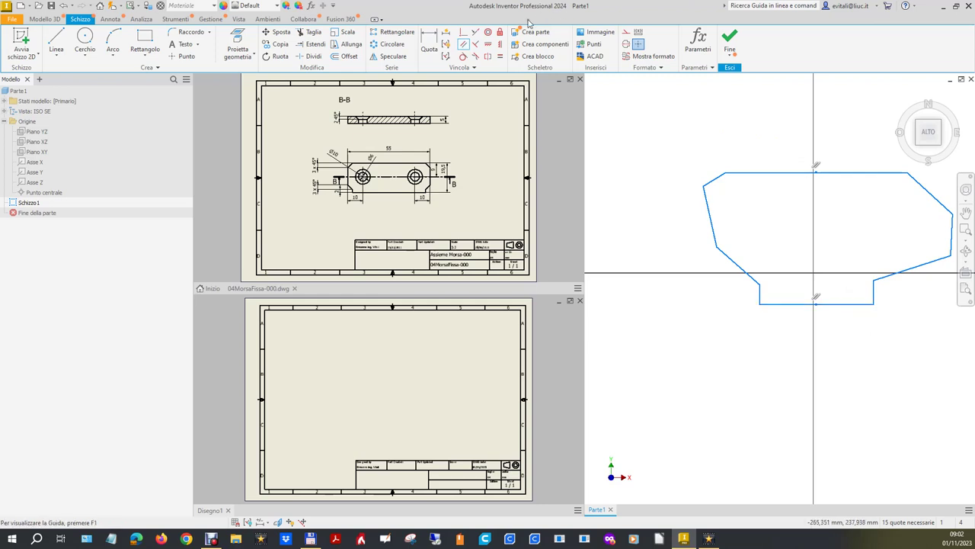
click(476, 44)
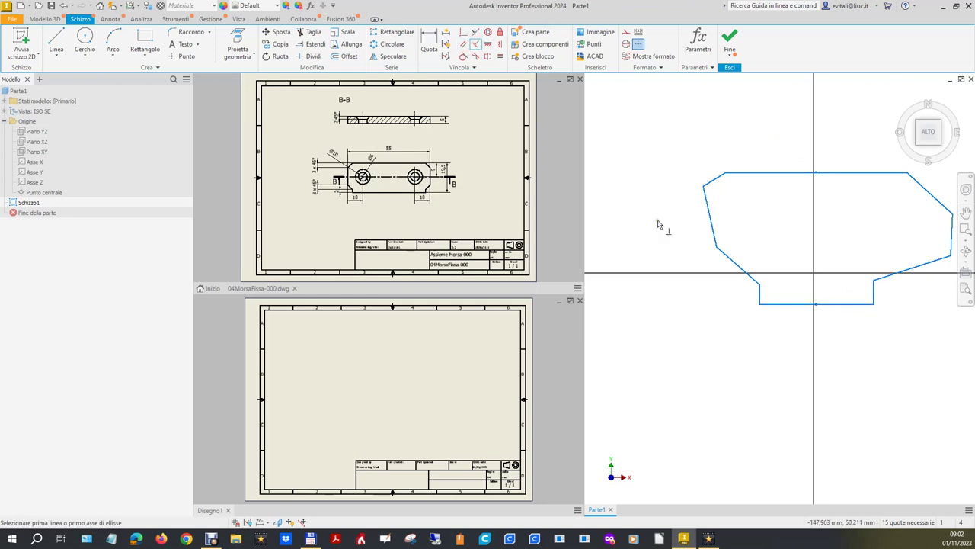
click(711, 215)
click(746, 176)
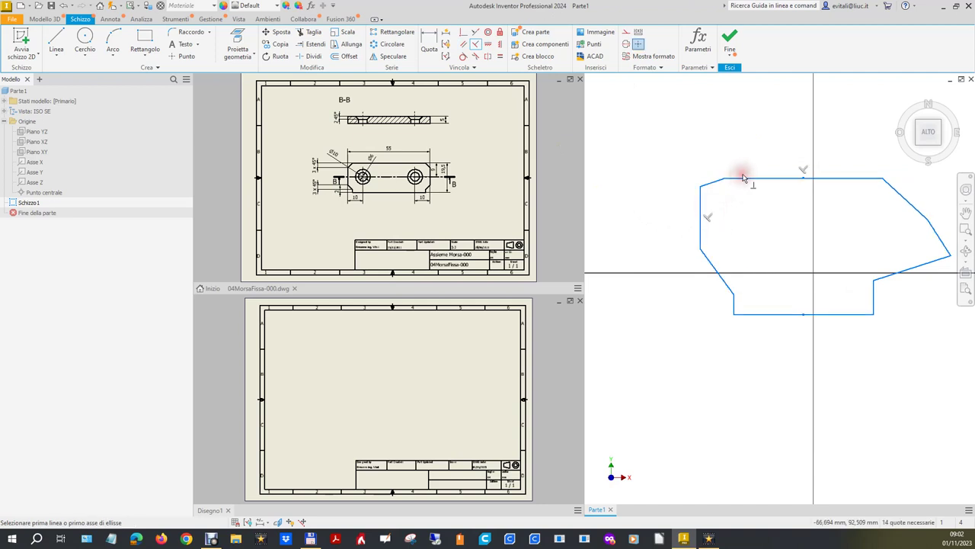
click(909, 204)
click(864, 180)
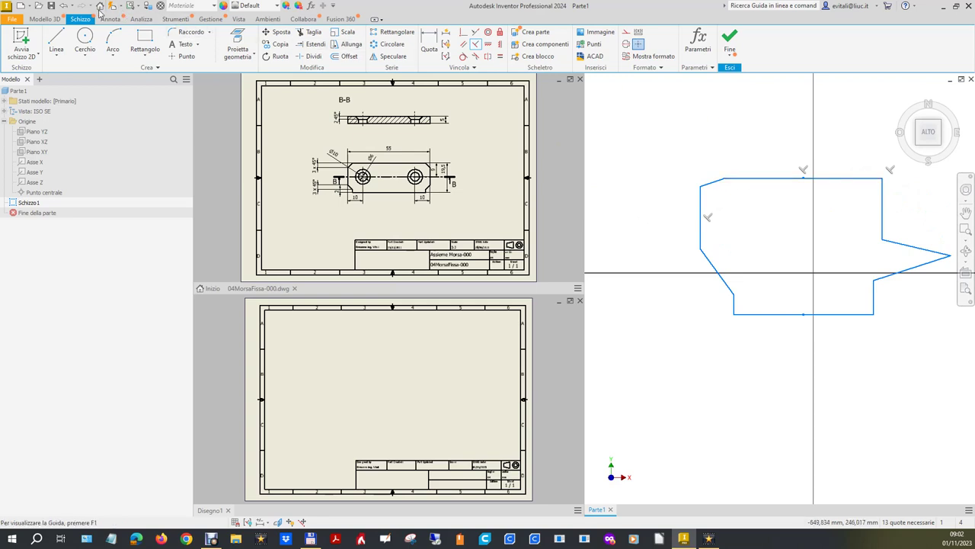
Undo and reapply the perpendicular constraint between the right side and the top edge
click(64, 6)
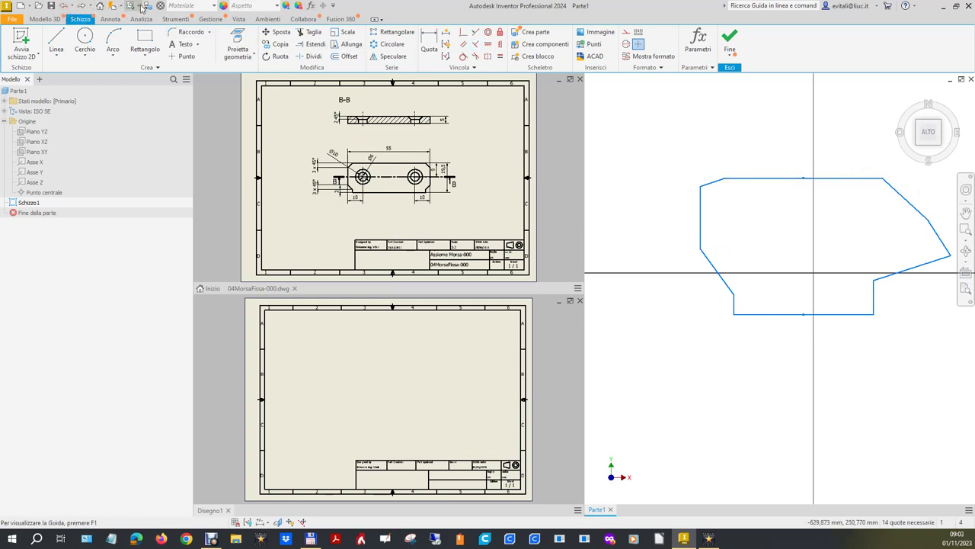
click(940, 238)
click(855, 183)
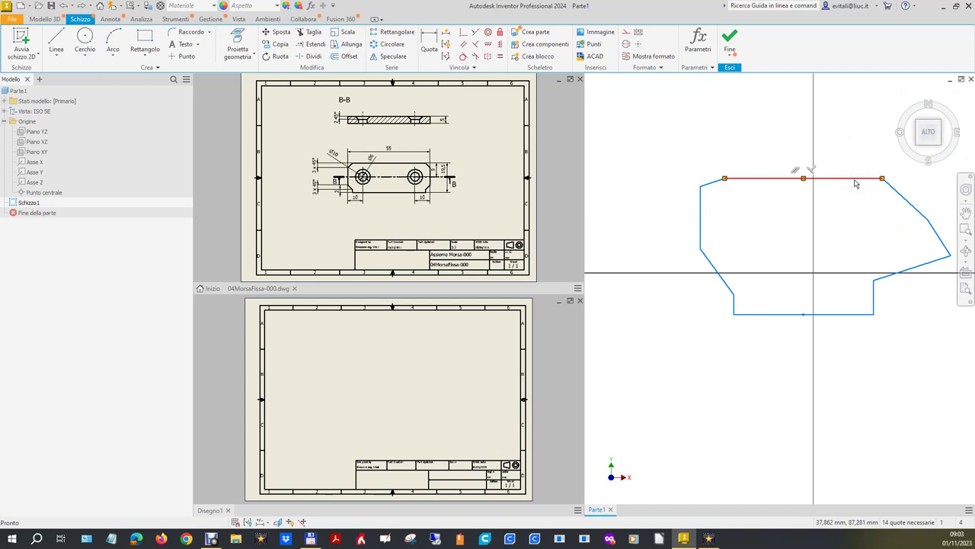
click(477, 44)
click(934, 234)
click(864, 184)
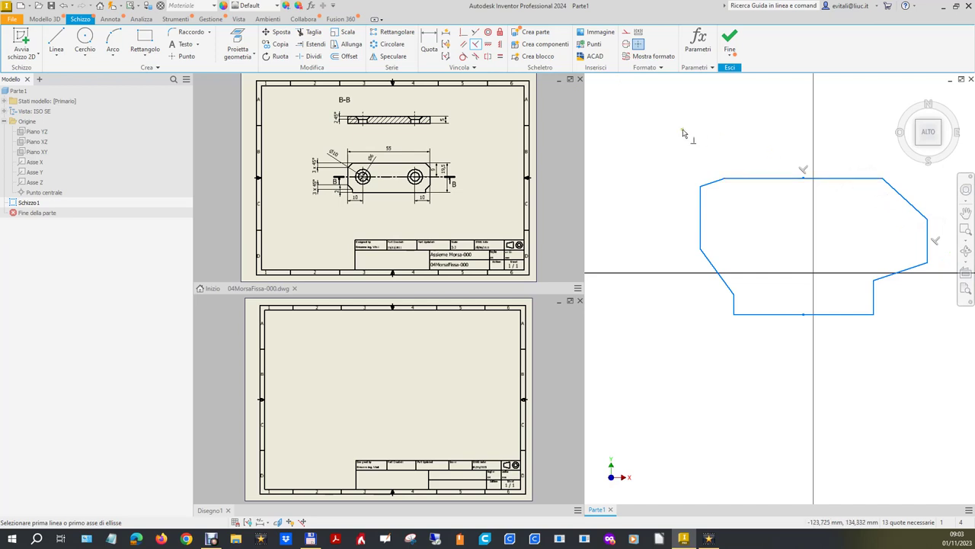
scroll(407, 165, up, 2)
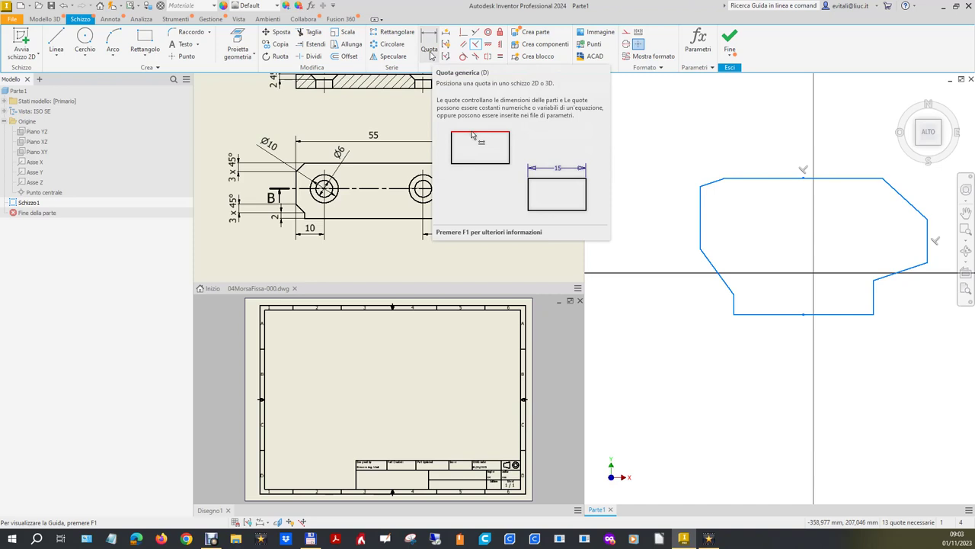
Add a 3 mm horizontal and a 3 mm vertical dimension to the top-left chamfer's legs
click(429, 45)
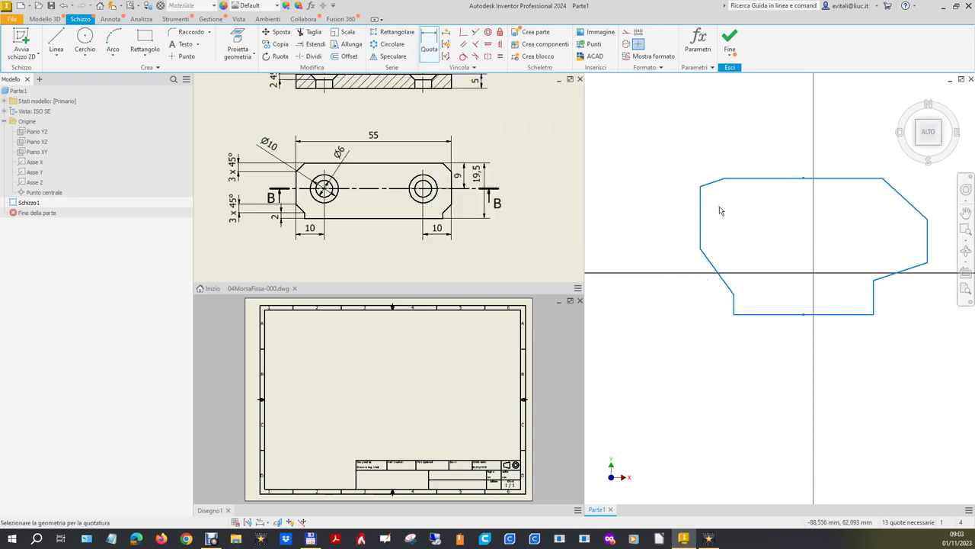
click(713, 182)
click(716, 158)
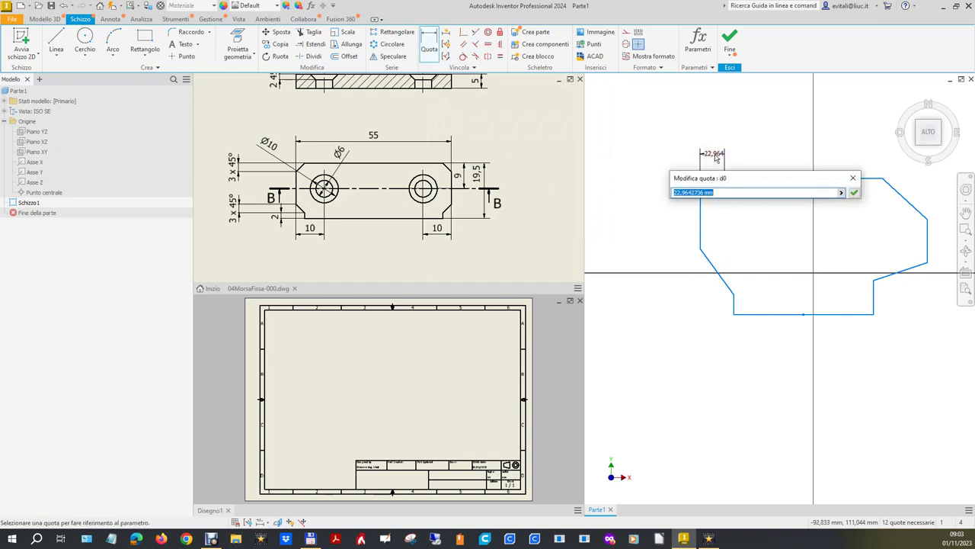
text(3)
key(Return)
scroll(706, 189, down, 3)
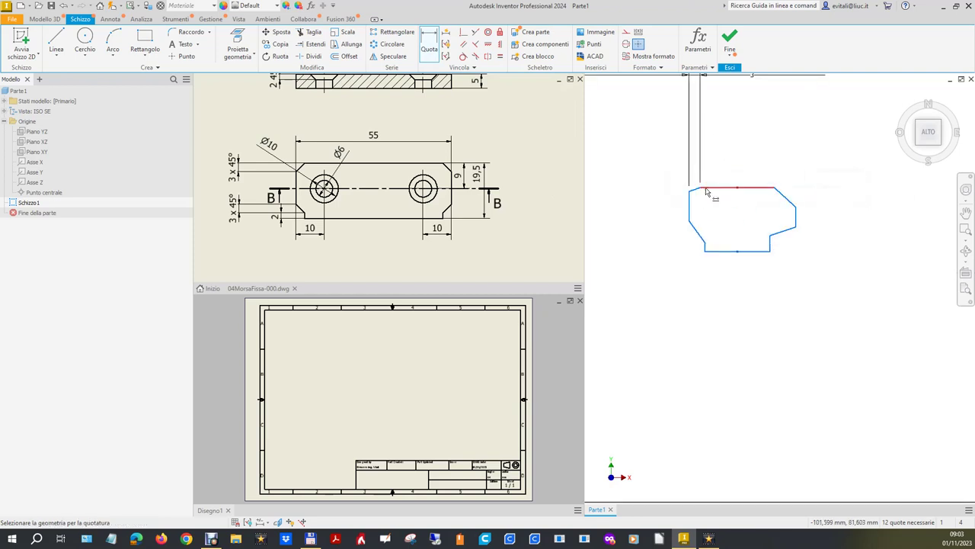
scroll(698, 187, down, 3)
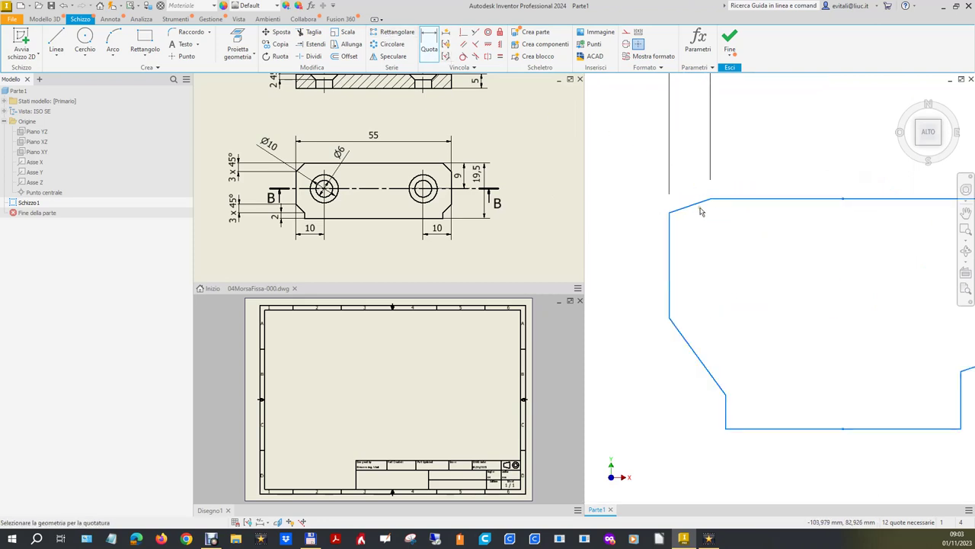
click(697, 203)
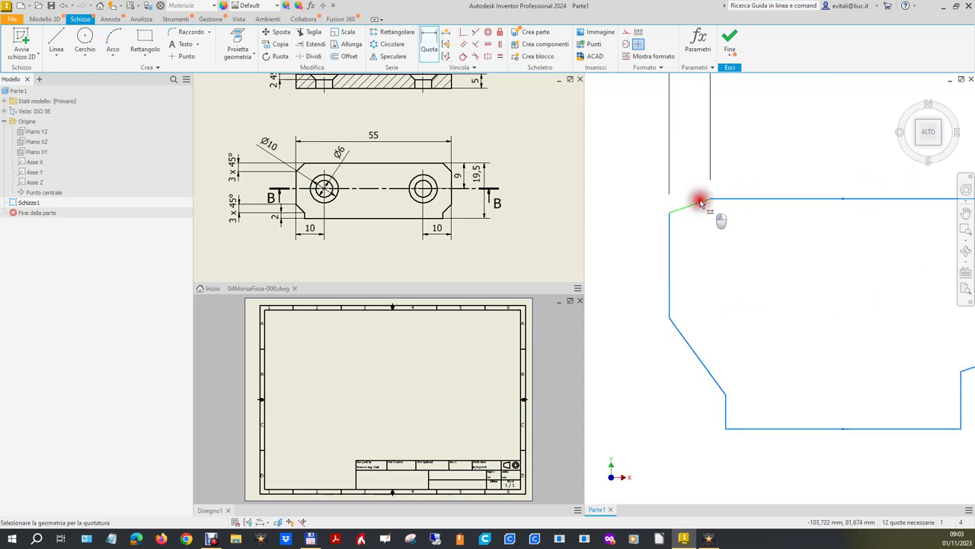
click(614, 170)
text(3)
key(Return)
scroll(619, 199, up, 3)
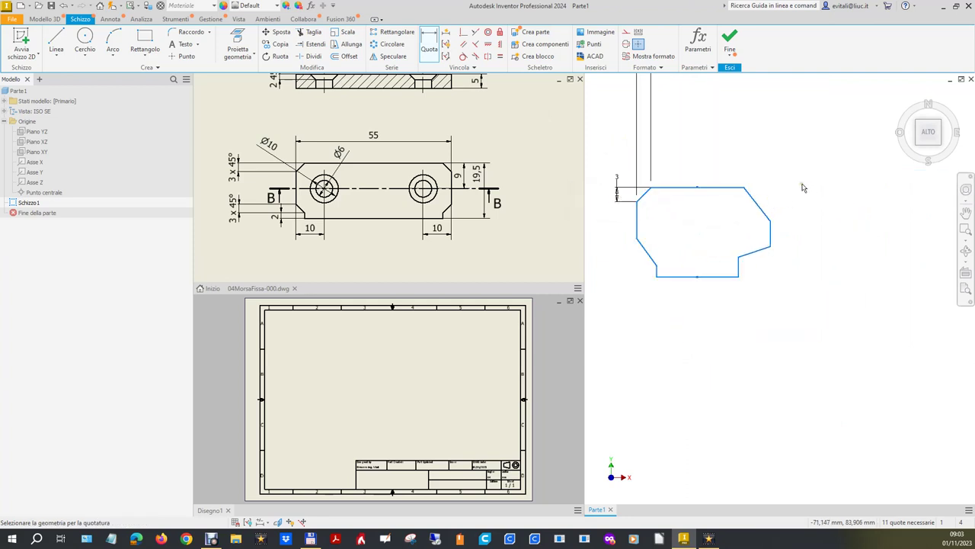
Constrain the upper-right, lower-left and lower-right chamfers equal to the top-left chamfer
click(499, 56)
click(758, 204)
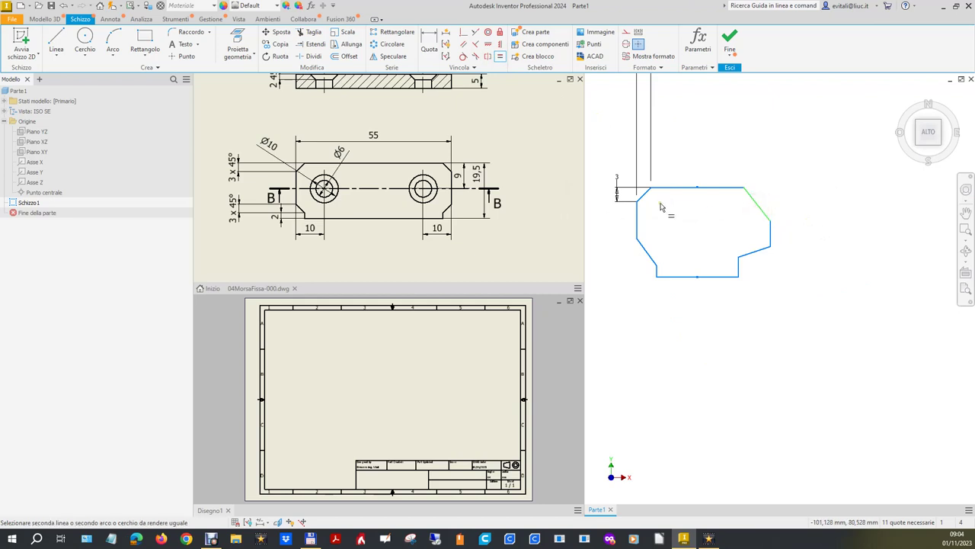
click(644, 194)
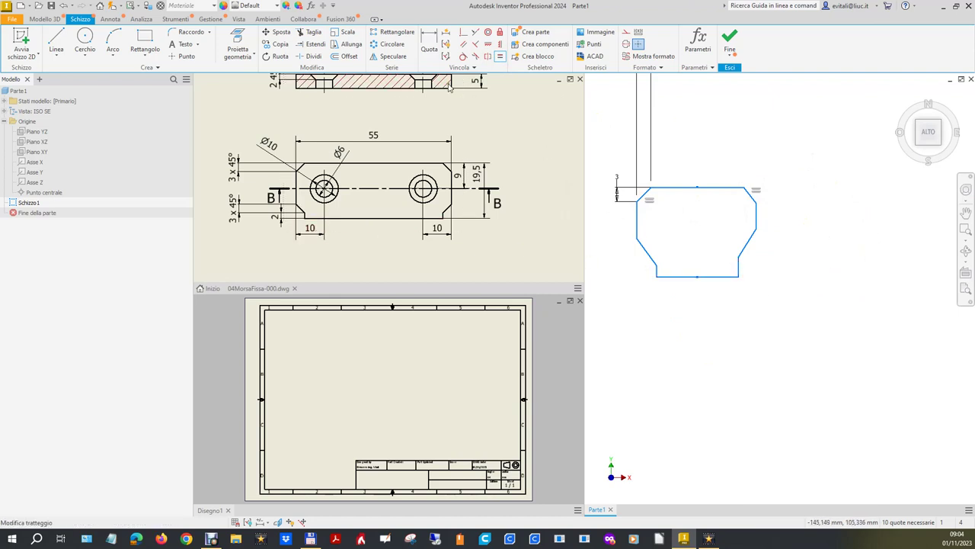
click(657, 272)
click(739, 272)
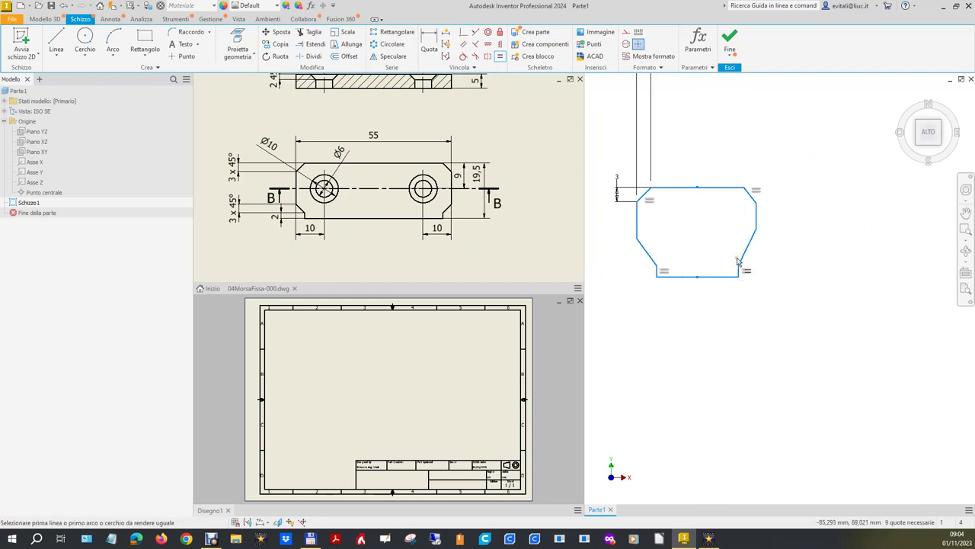
click(752, 248)
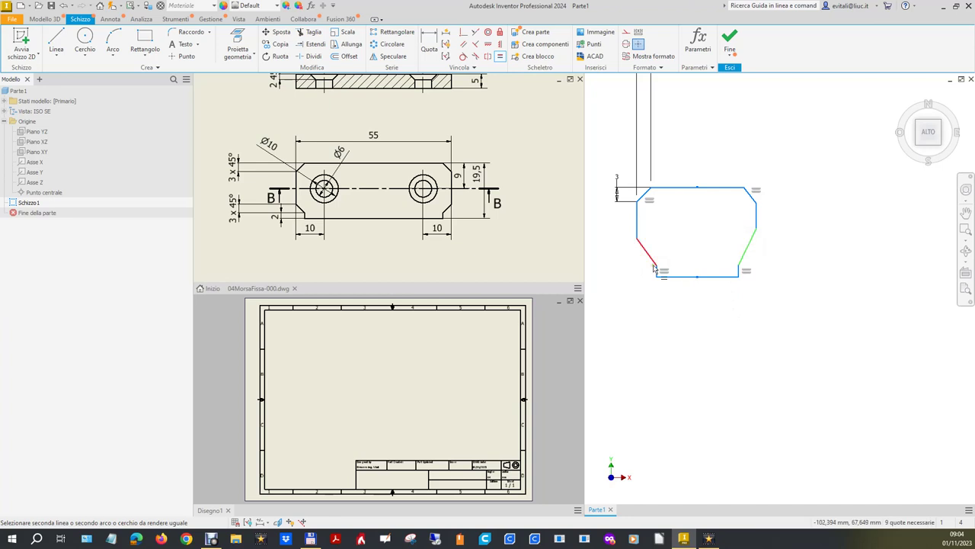
click(646, 254)
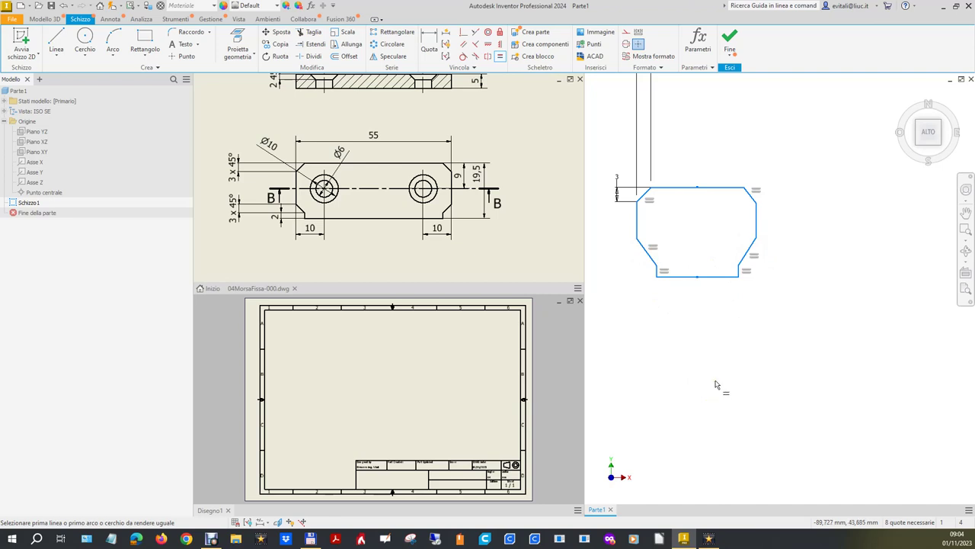
key(d)
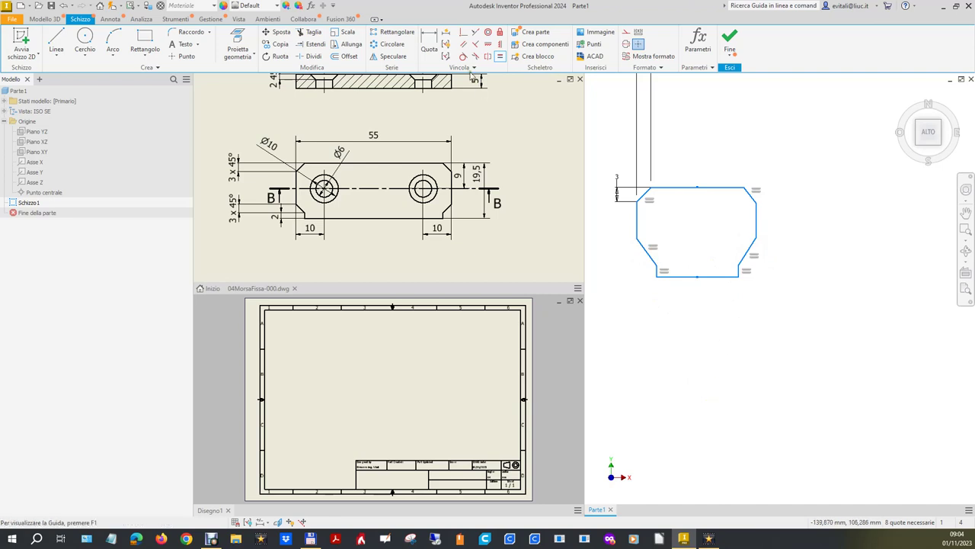
Give the upper-right chamfer a 3 mm vertical dimension and a driven (3) reference width
click(751, 195)
click(802, 165)
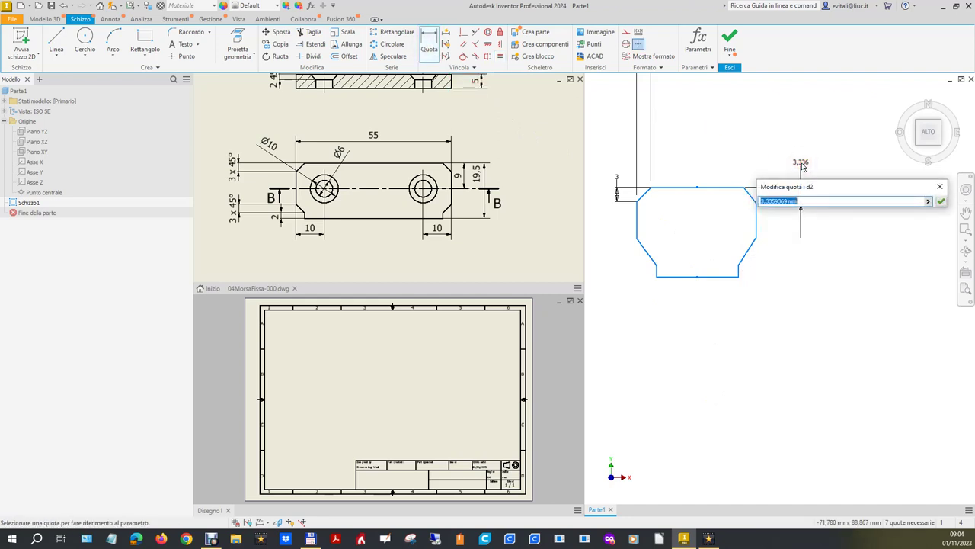
text(3)
key(Return)
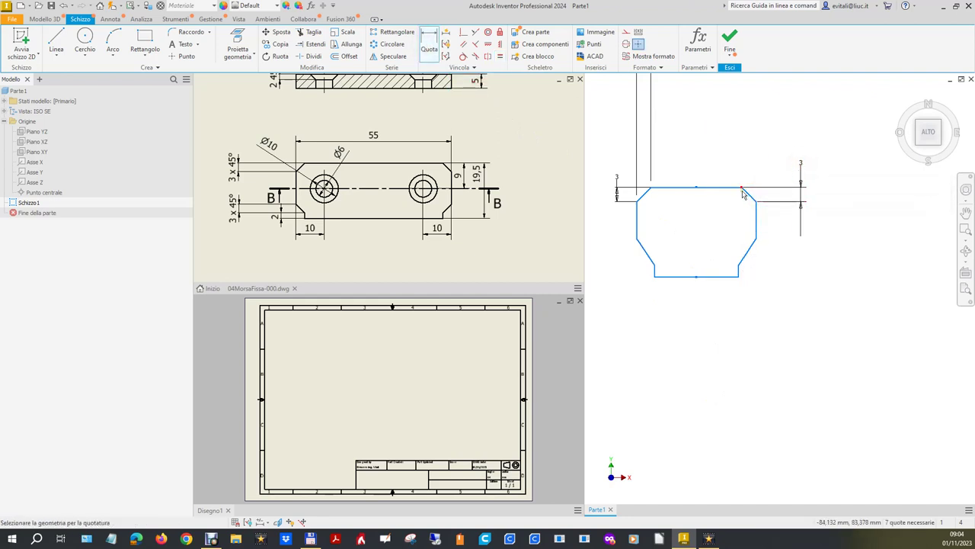
click(750, 194)
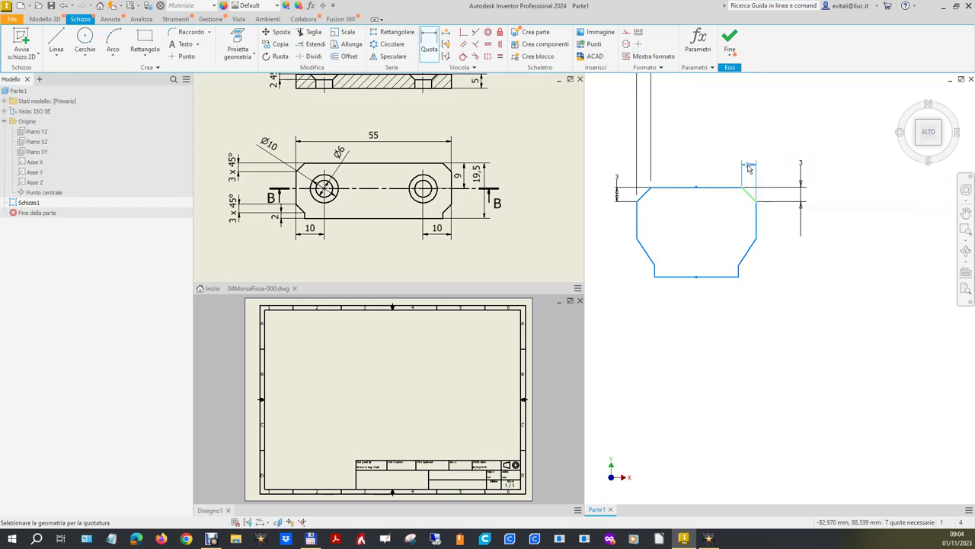
click(734, 158)
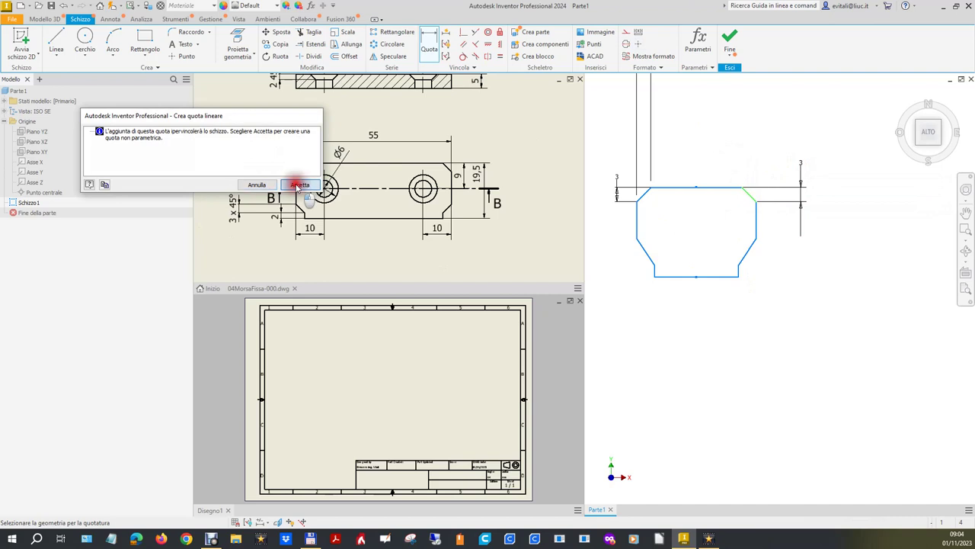
click(299, 186)
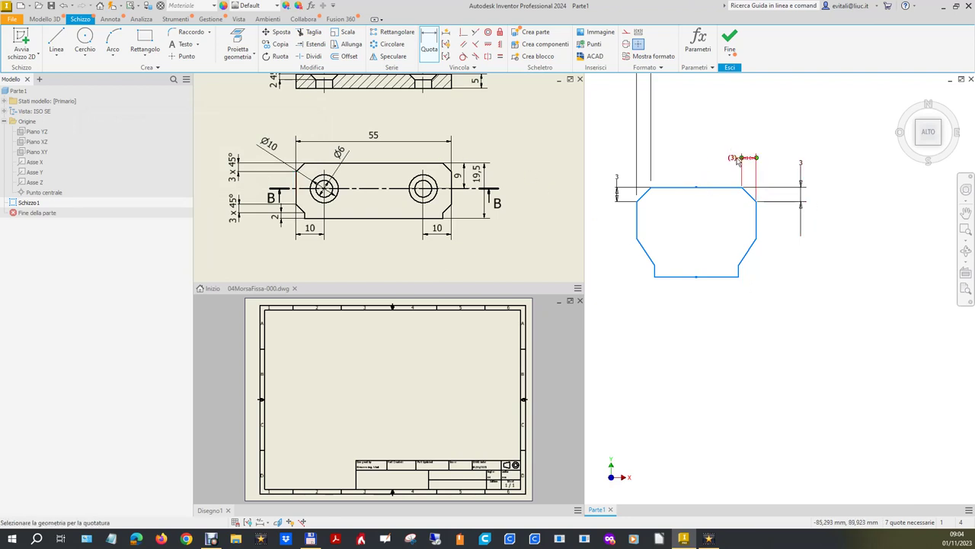
Move the horizontal 3 dimension below, clear of the profile outline
scroll(765, 334, up, 2)
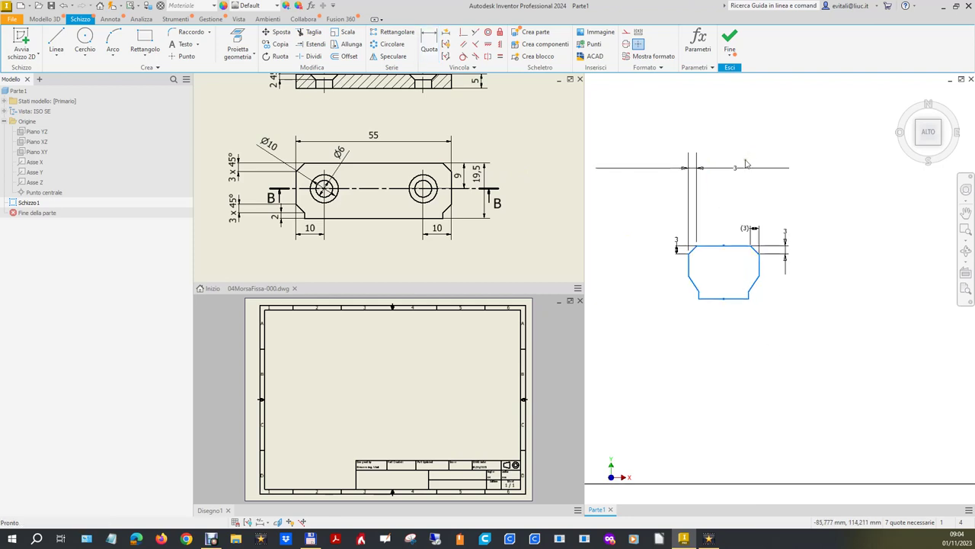
drag(739, 169, 705, 228)
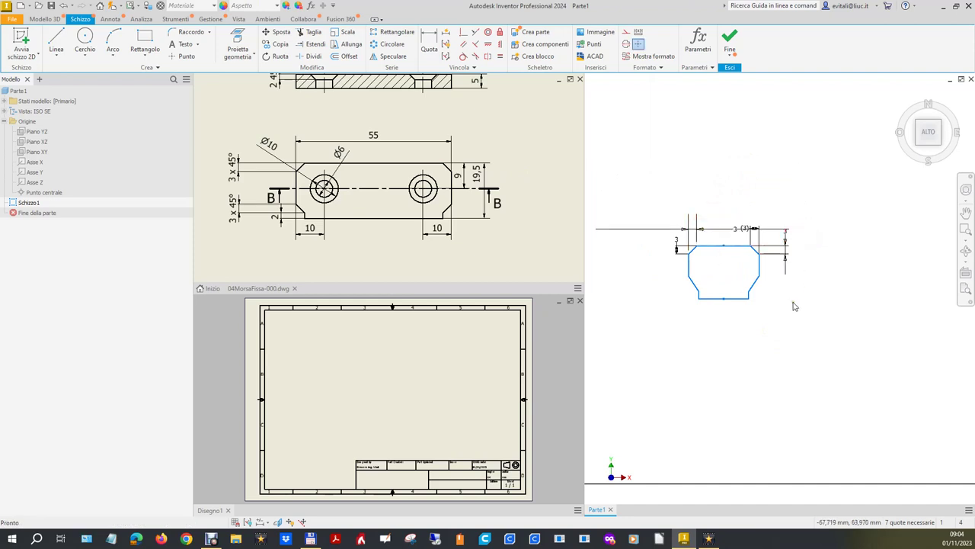
scroll(707, 279, up, 2)
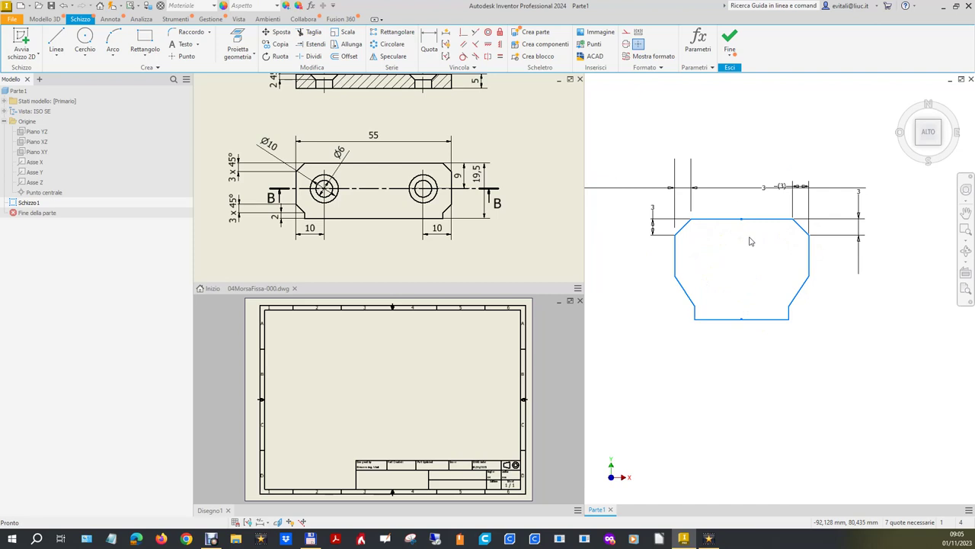
click(429, 43)
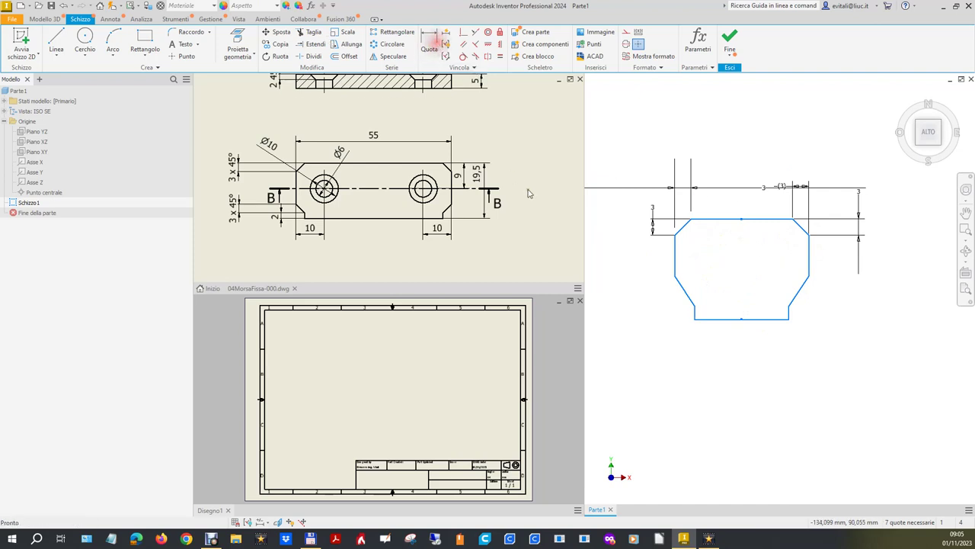
Dimension the profile's overall width as 55 mm
click(675, 258)
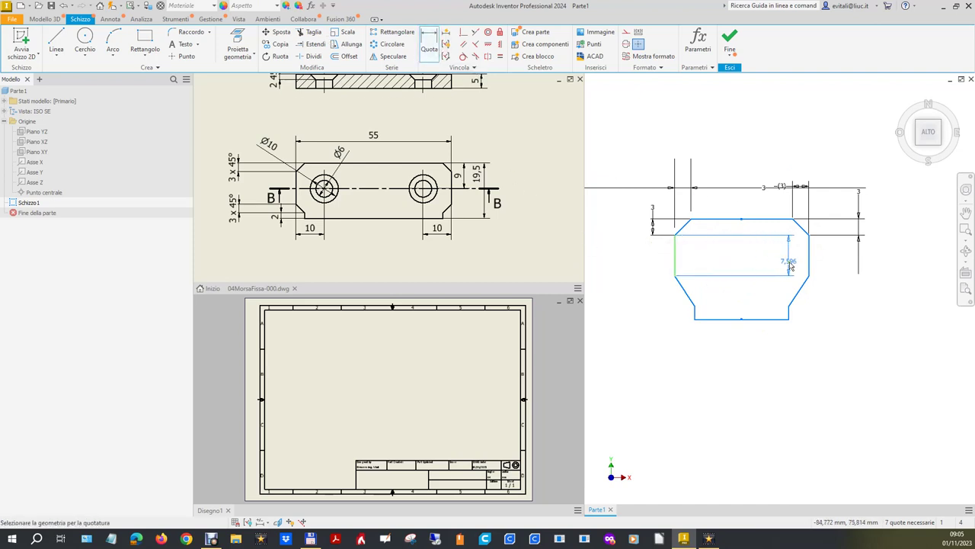
click(809, 263)
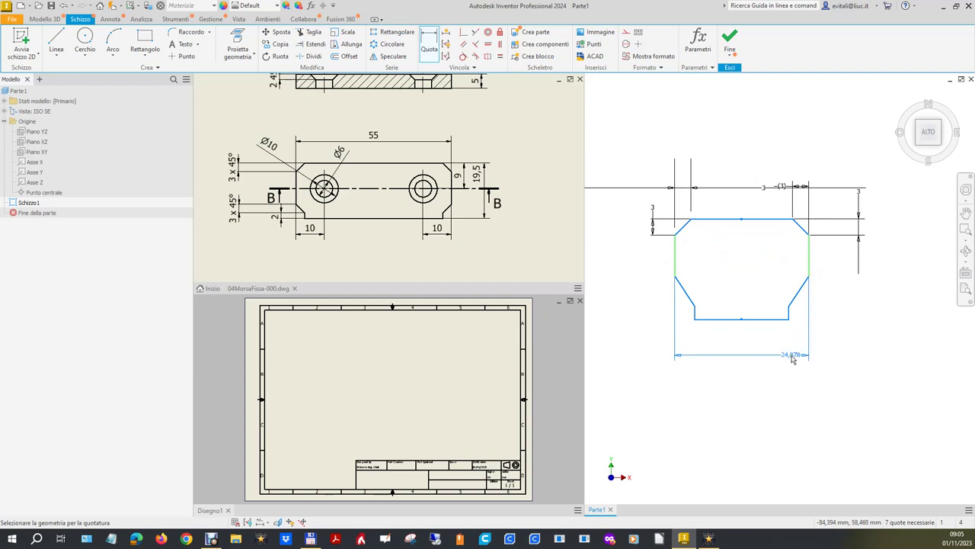
click(767, 361)
text(55)
key(Return)
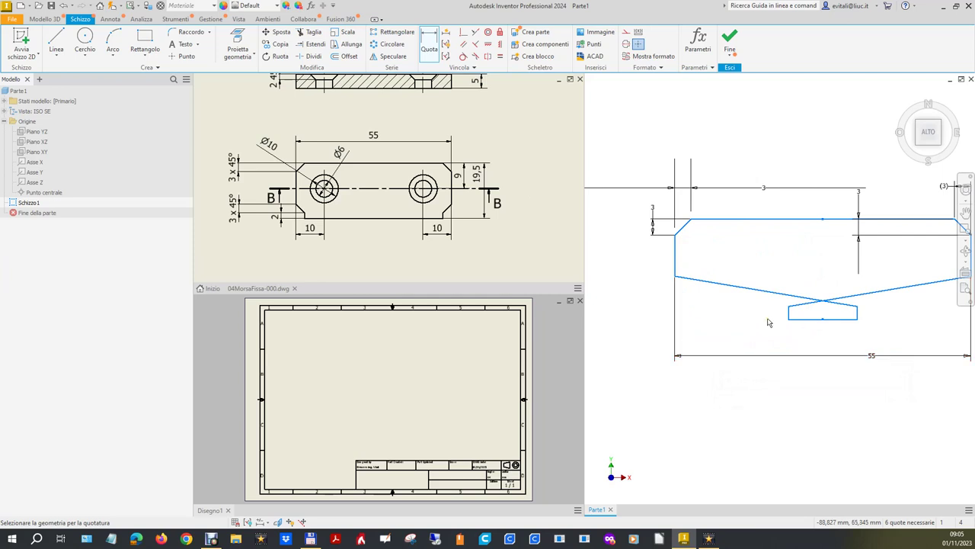
key(Escape)
Drag a bottom corner to form the stepped notch and set the overall height to 19,5 mm
drag(857, 316, 759, 313)
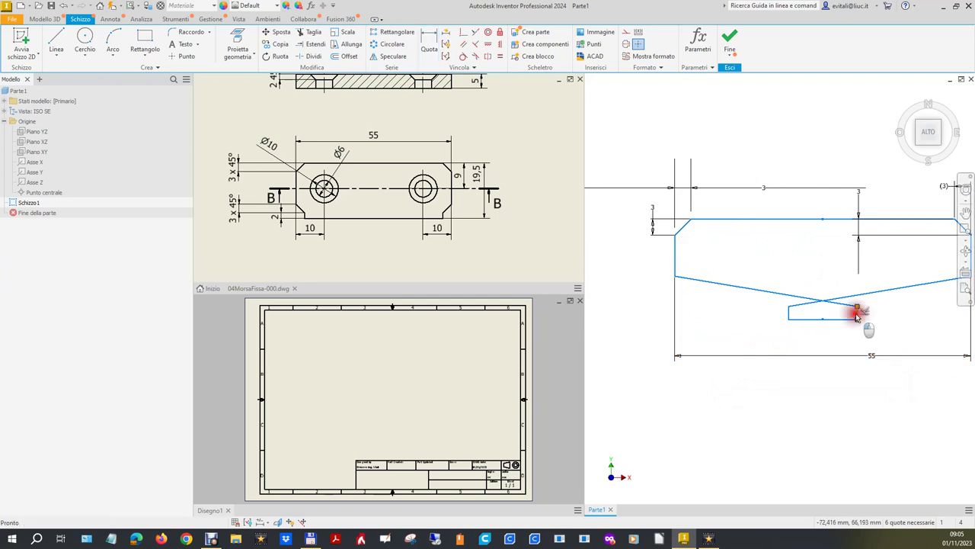
scroll(743, 335, down, 2)
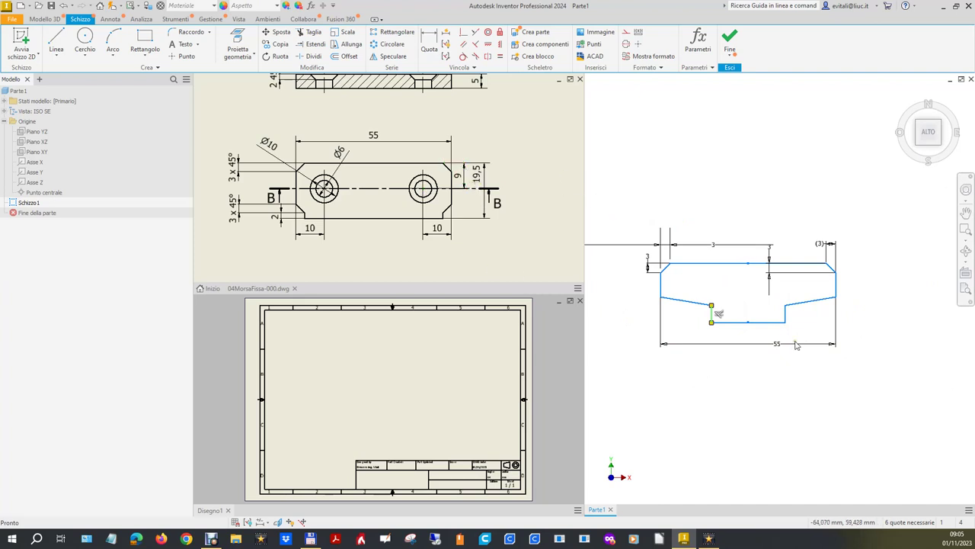
key(d)
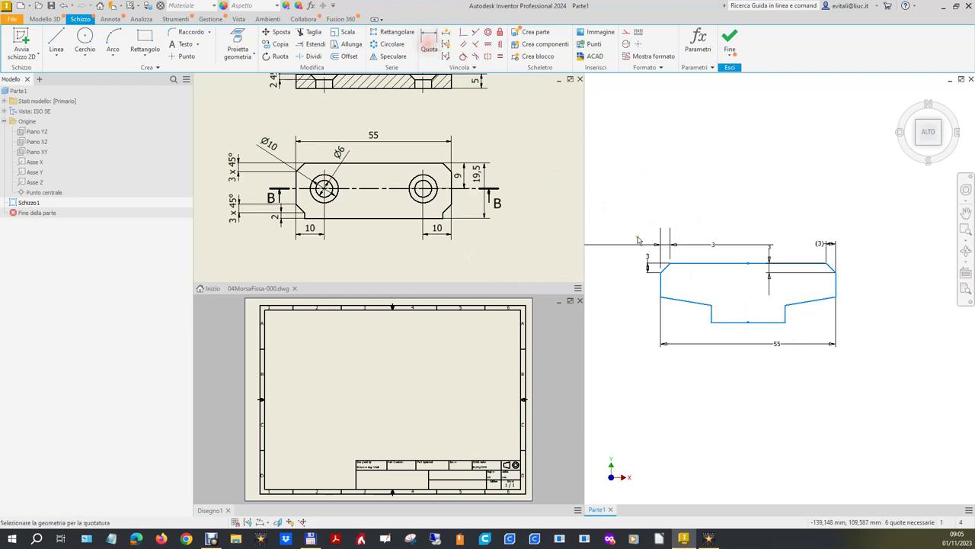
click(766, 321)
click(762, 264)
click(890, 289)
text(19.5)
key(Return)
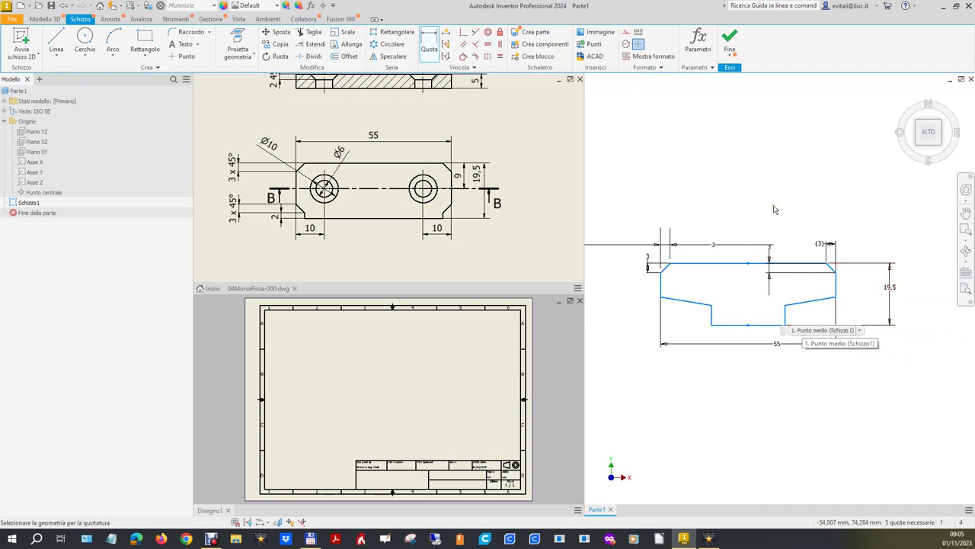
Dimension the short right vertical step edge as 2
click(785, 316)
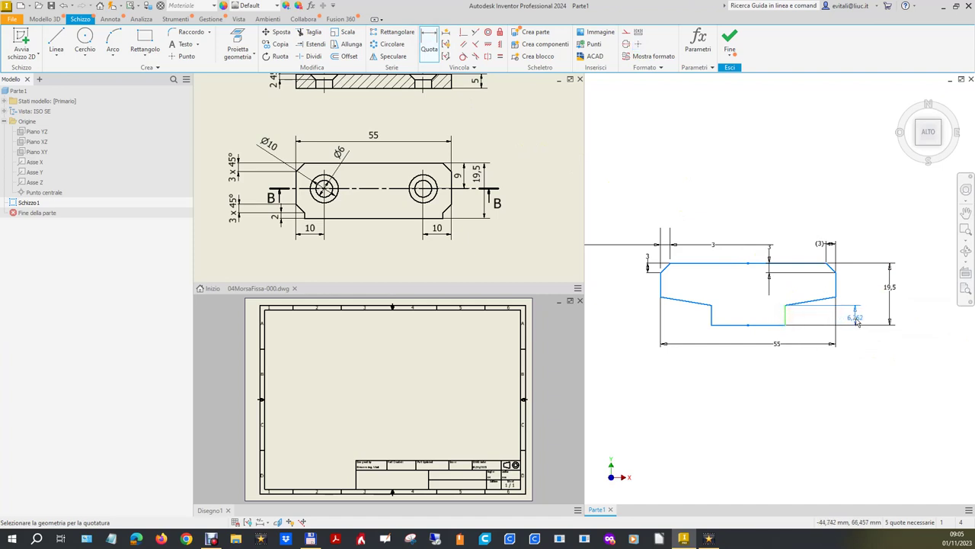
click(864, 339)
text(2)
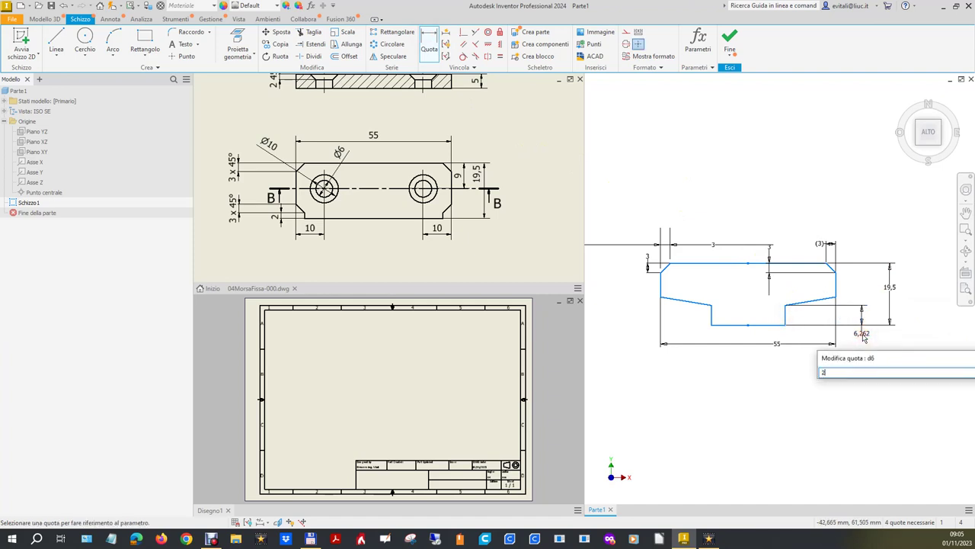
key(Return)
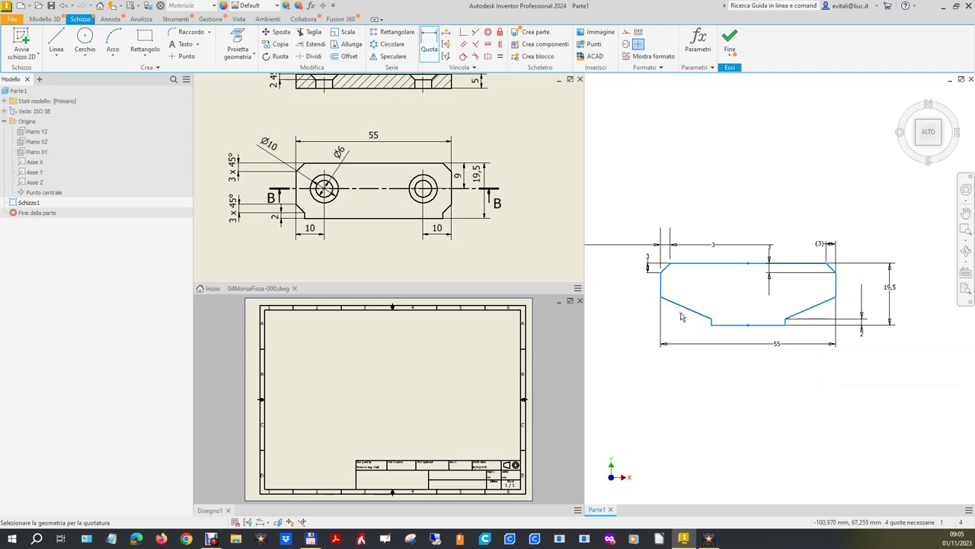
Dimension the lower-left chamfer as 3 wide and 3 high
click(428, 47)
click(698, 315)
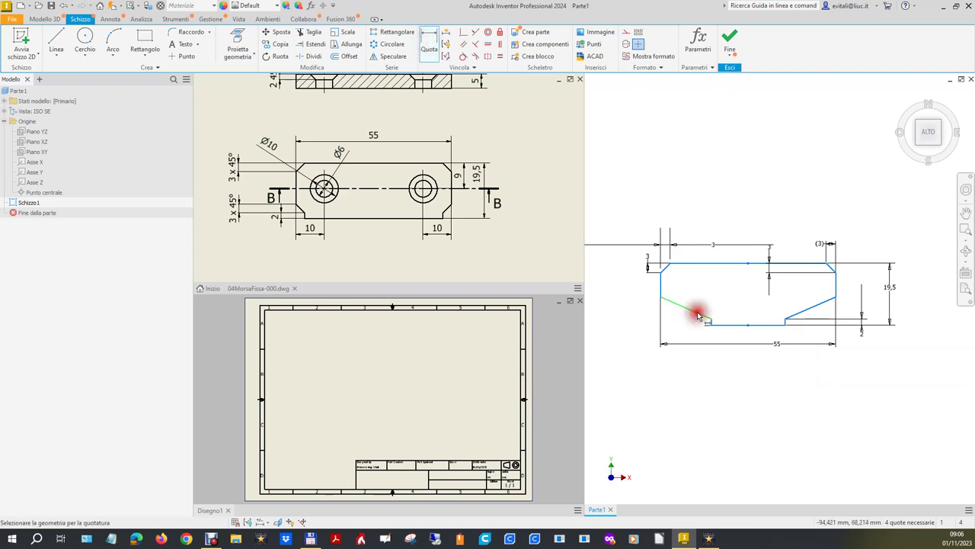
click(688, 326)
text(3)
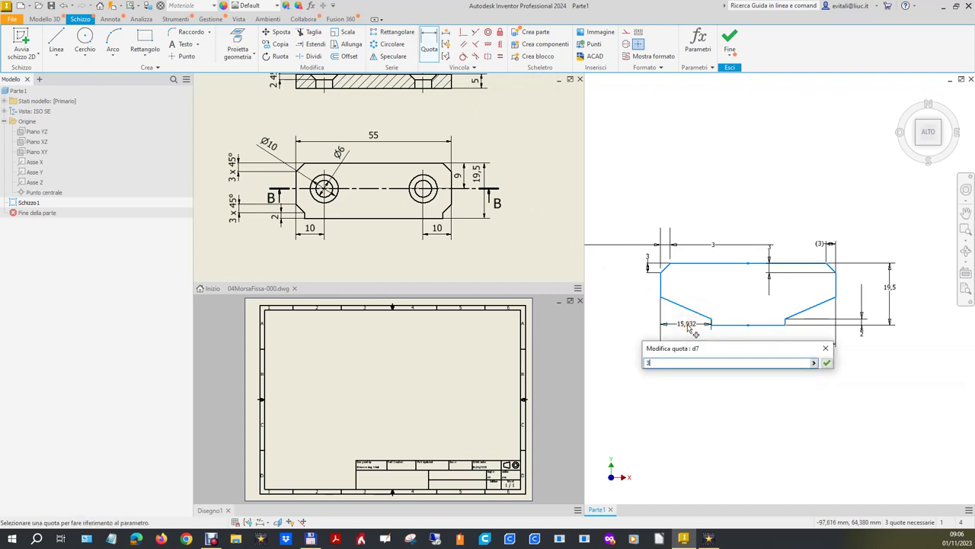
key(Return)
click(661, 310)
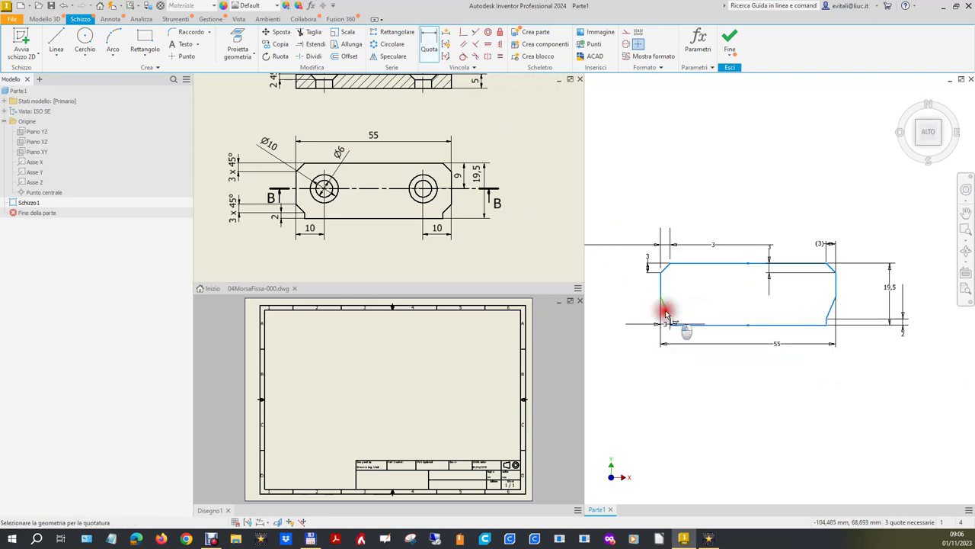
click(644, 310)
text(3)
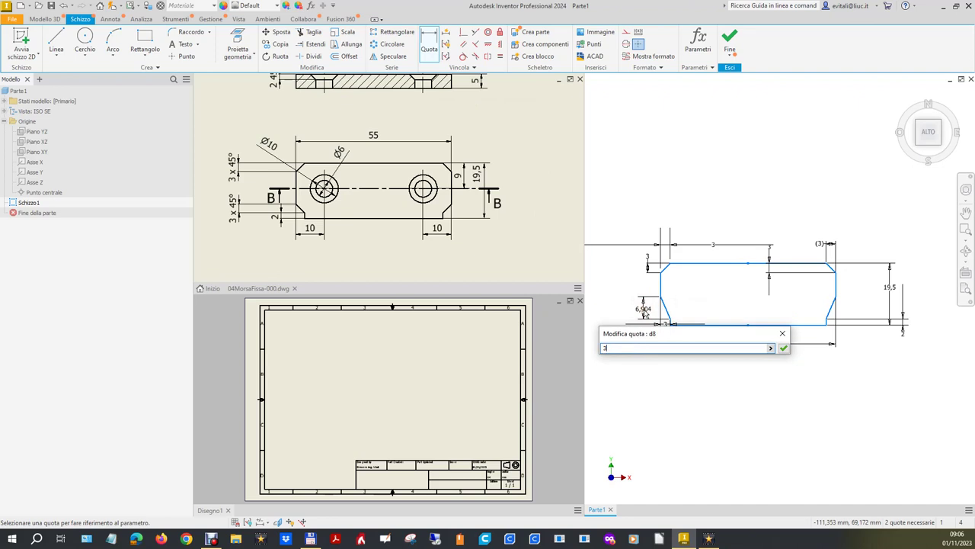
key(Return)
Add (3) reference dimensions on the lower-right chamfer
scroll(844, 332, down, 2)
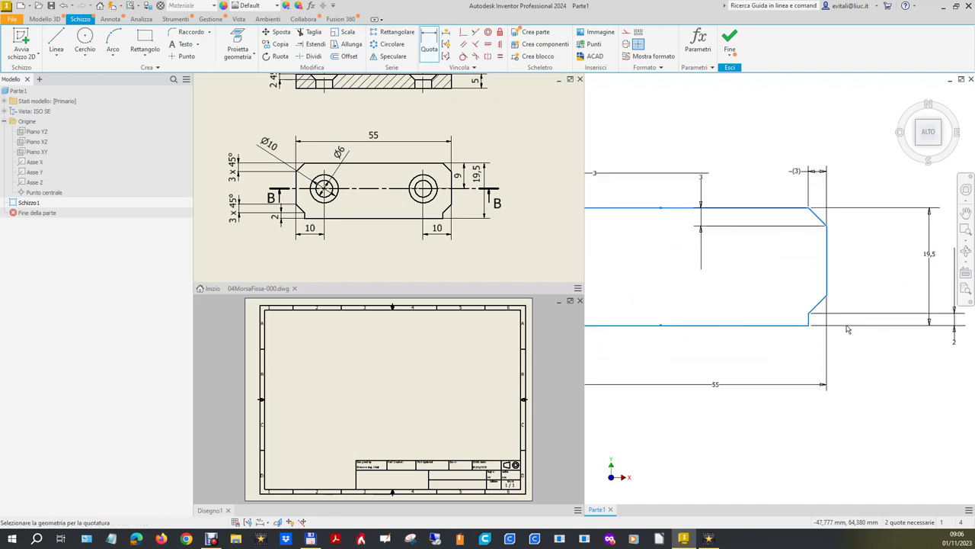
click(821, 303)
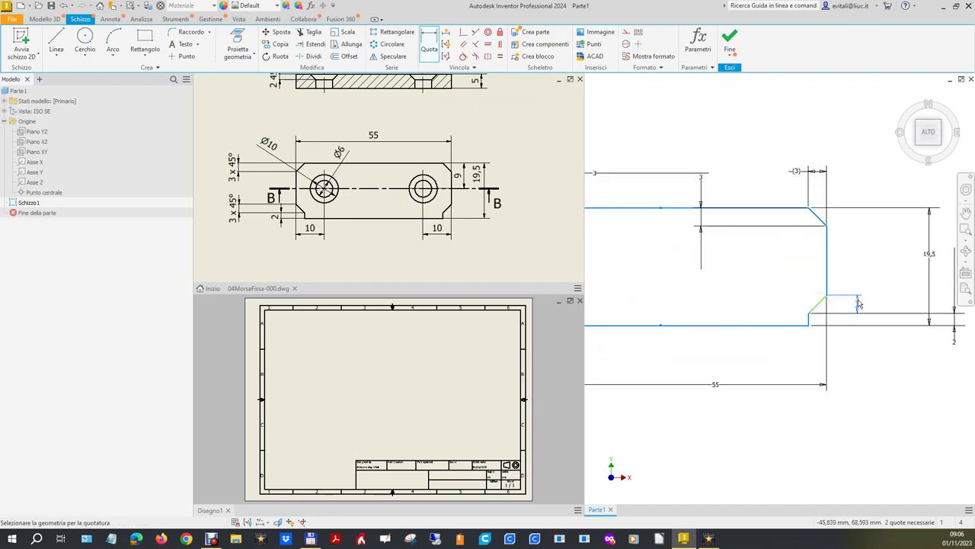
click(866, 287)
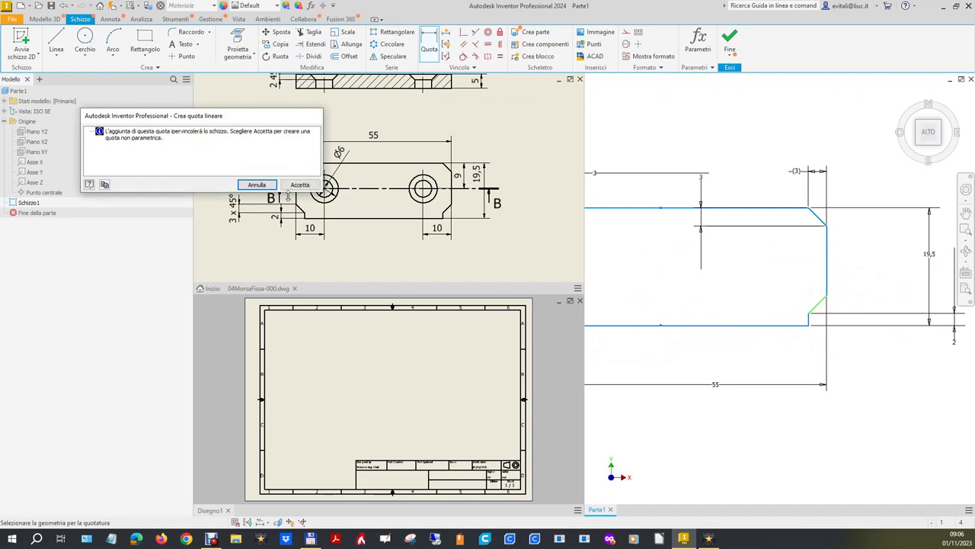
click(304, 185)
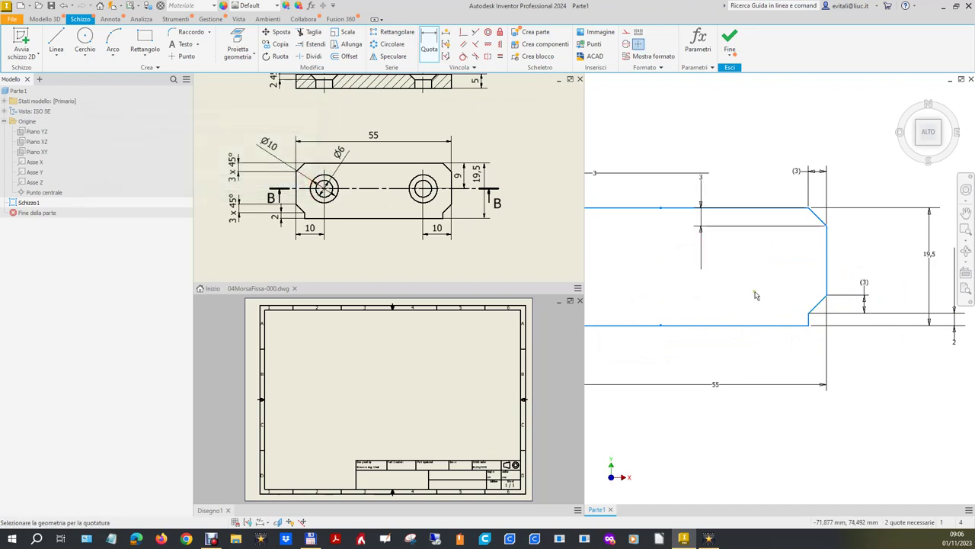
click(819, 304)
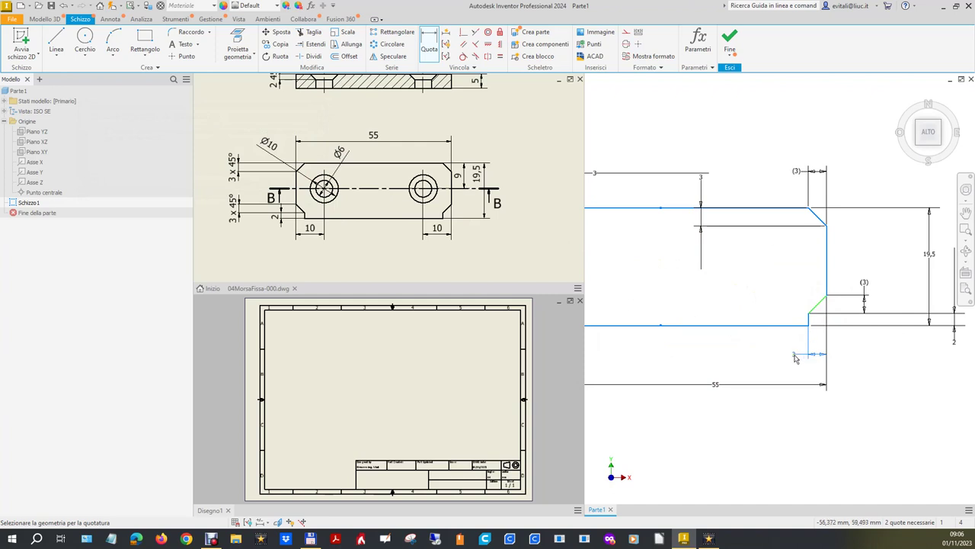
click(795, 352)
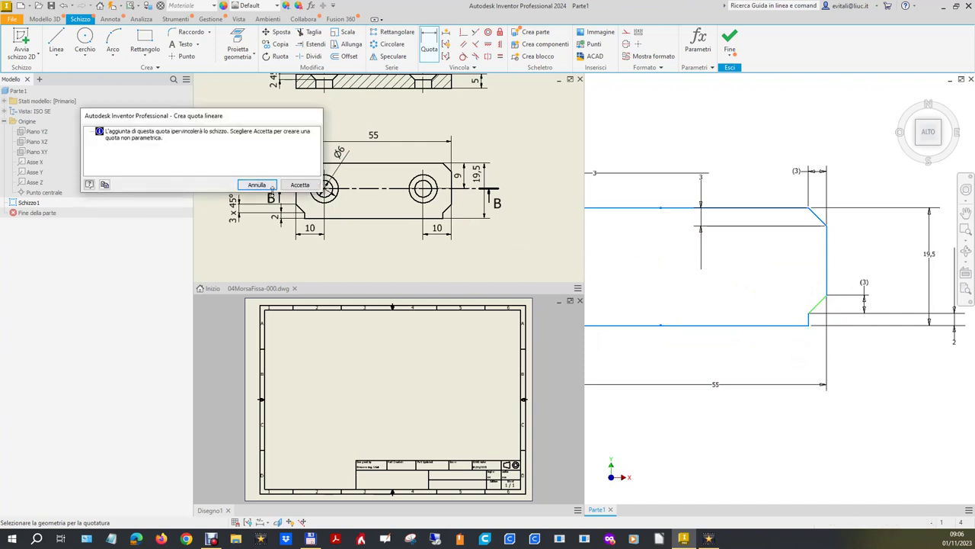
click(298, 185)
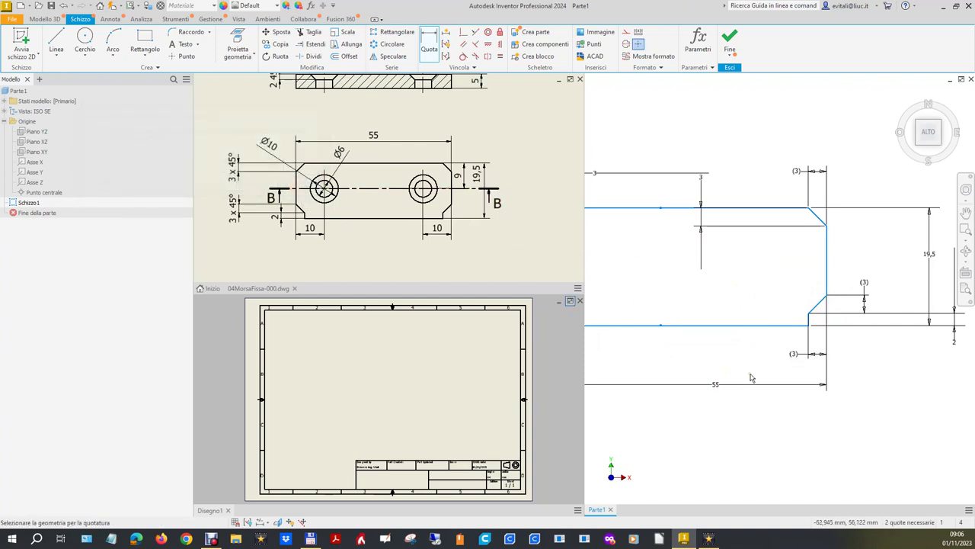
Drag the lower-left chamfer point down and shift the vertical sketch line right
scroll(888, 457, down, 3)
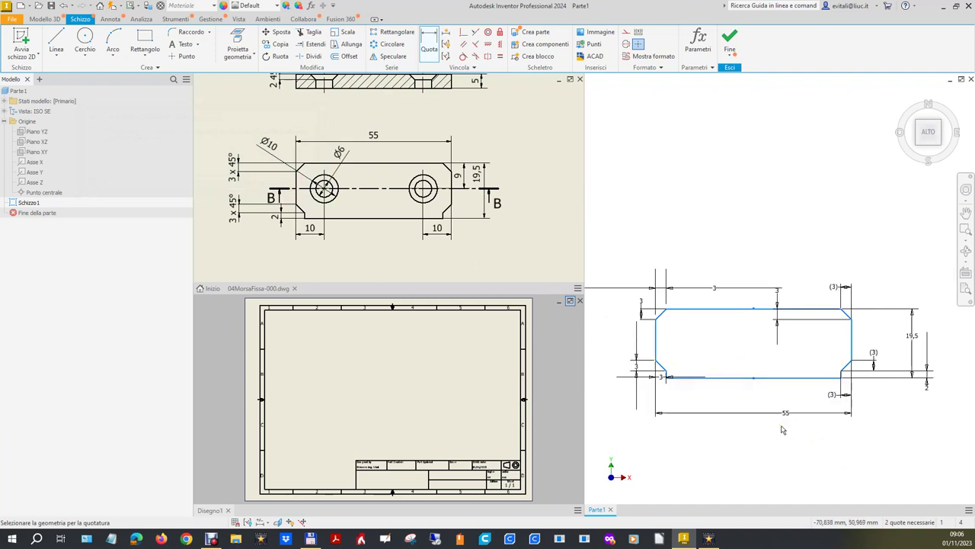
middle_drag(781, 430, 800, 168)
scroll(709, 326, up, 1)
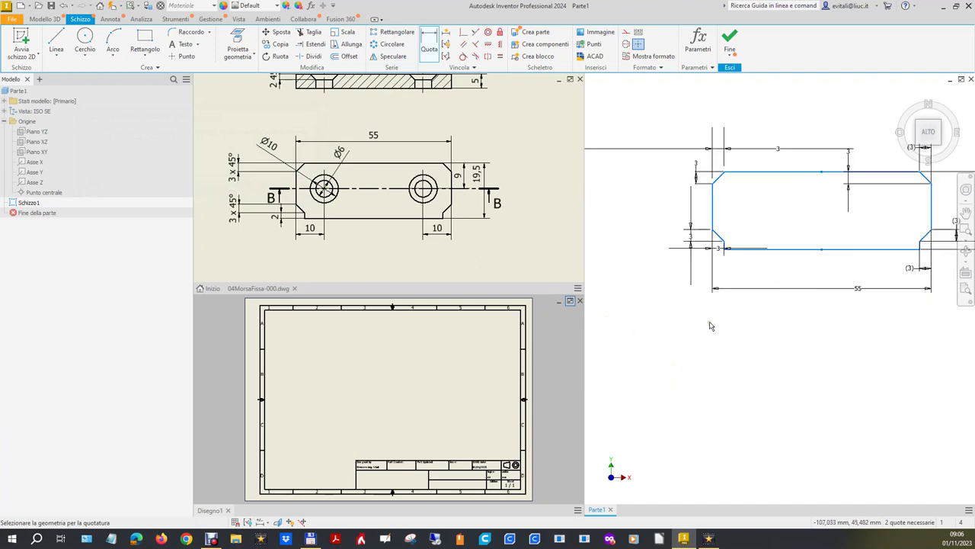
click(720, 252)
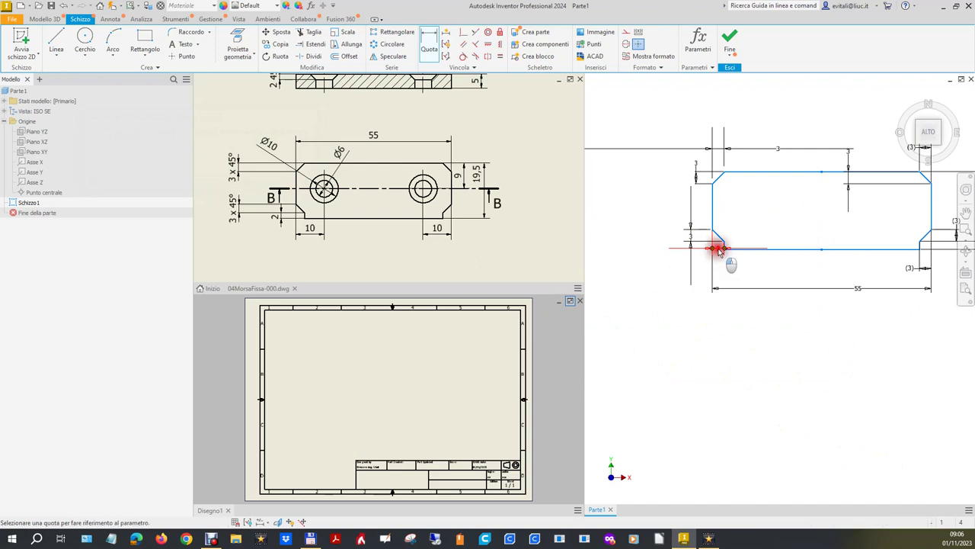
click(718, 265)
key(Escape)
key(Escape)
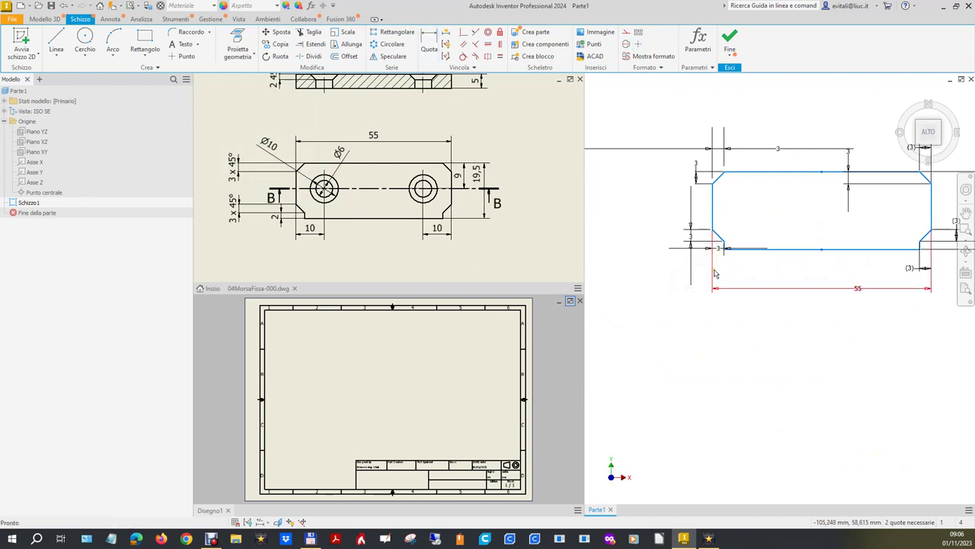
click(707, 259)
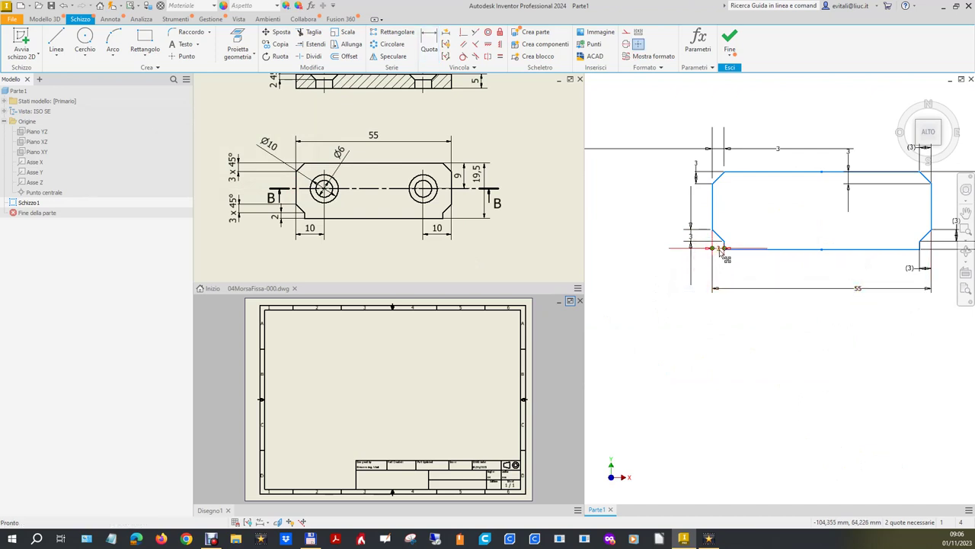
drag(712, 249, 713, 261)
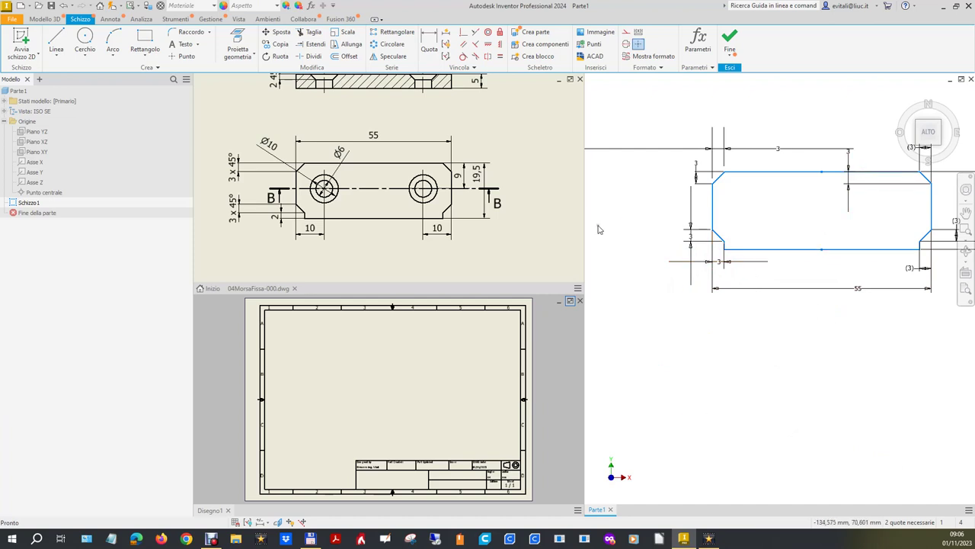
scroll(598, 230, down, 3)
scroll(793, 197, up, 4)
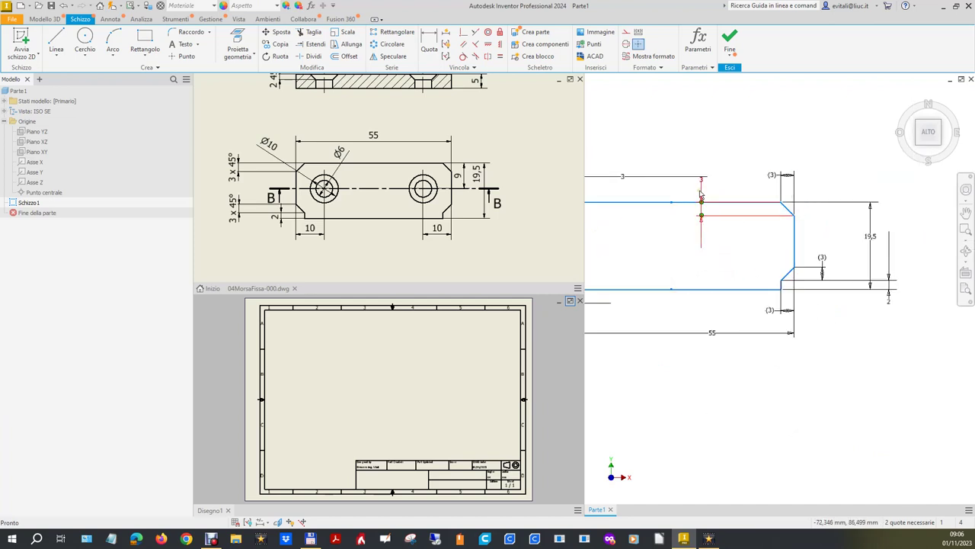
drag(726, 189, 801, 190)
drag(707, 185, 815, 175)
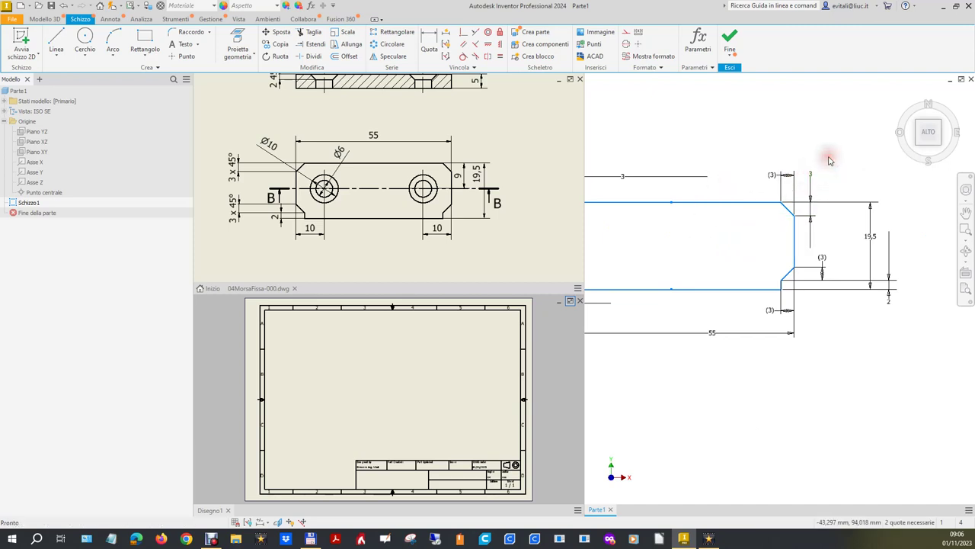
scroll(906, 373, down, 3)
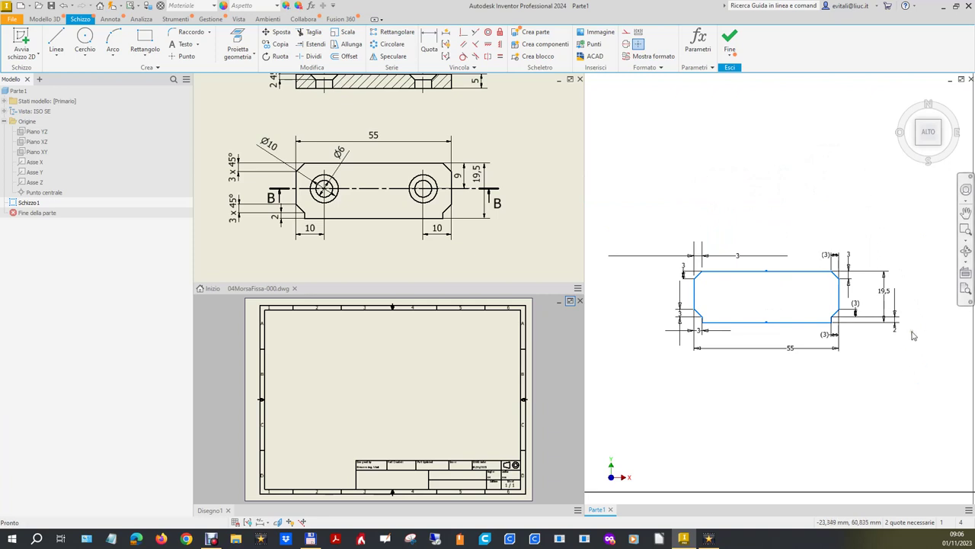
click(463, 32)
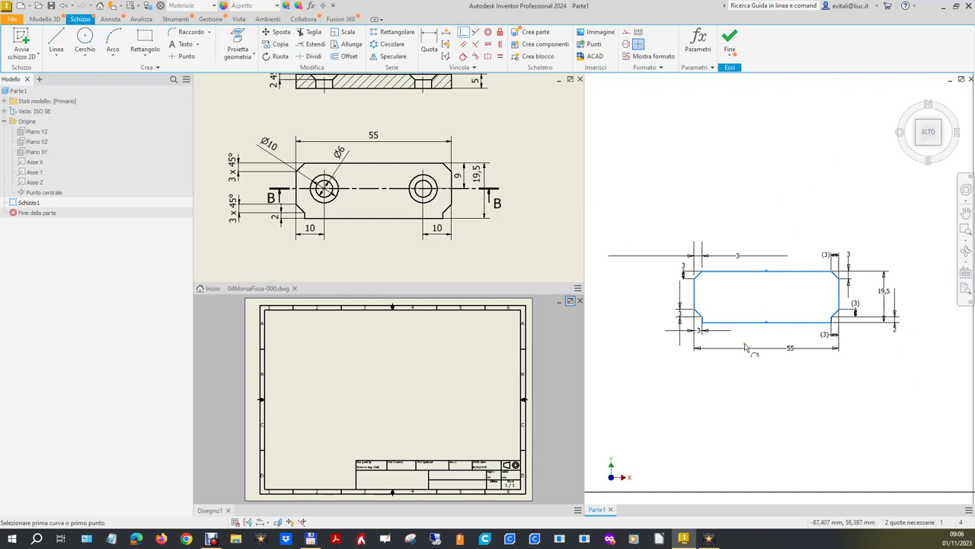
Center the profile's bottom edge on the sketch origin and finish Schizzo1
click(767, 322)
scroll(774, 374, down, 3)
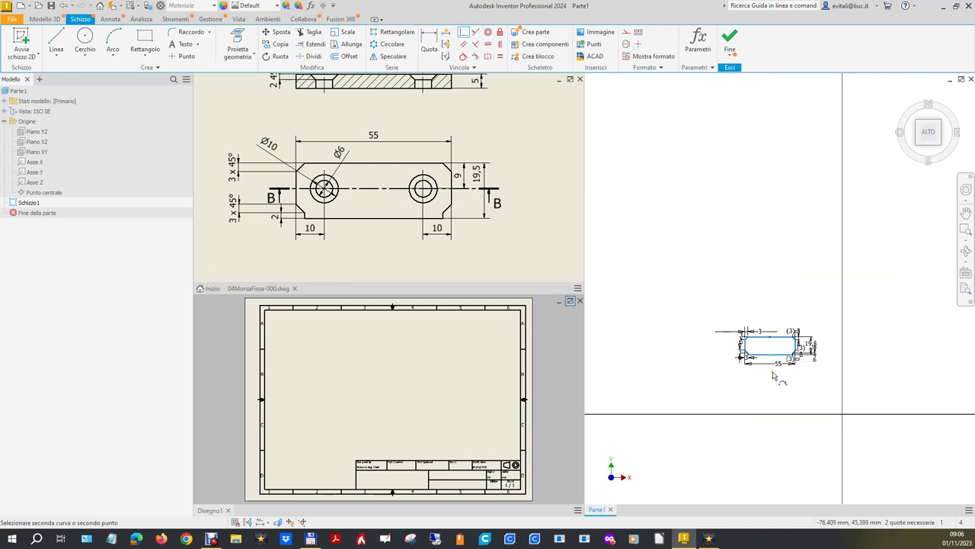
click(56, 193)
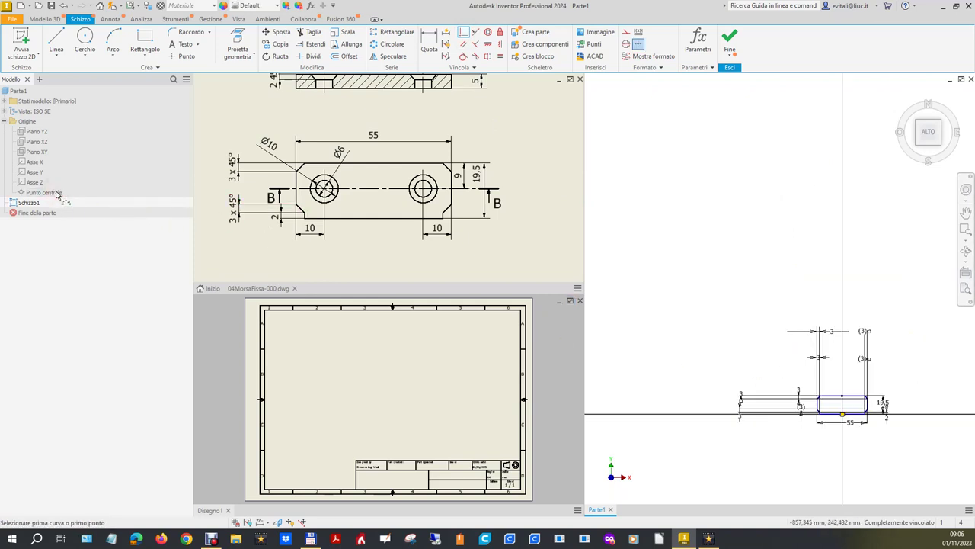
scroll(855, 424, up, 5)
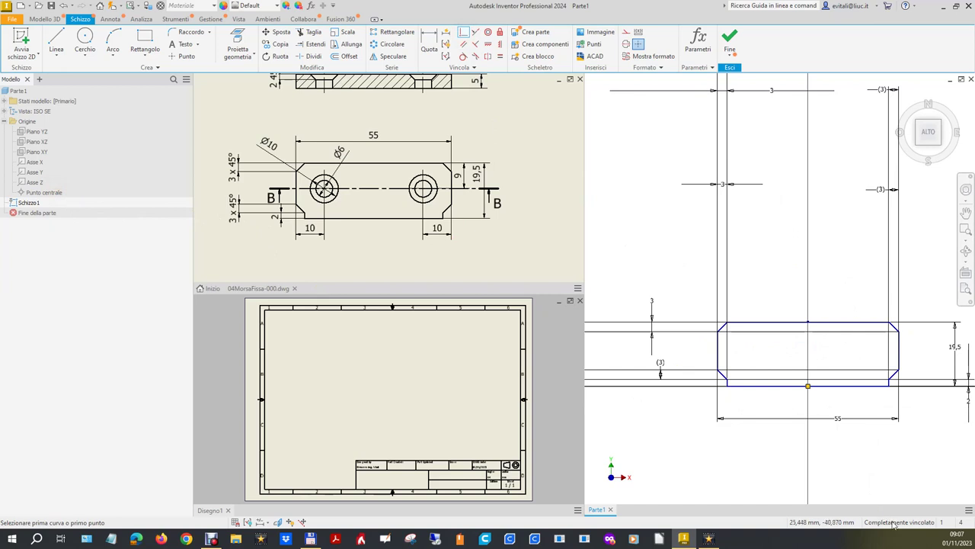
click(730, 46)
Extrude Schizzo1 symmetrically by 5 mm to create Estrusione1
click(902, 93)
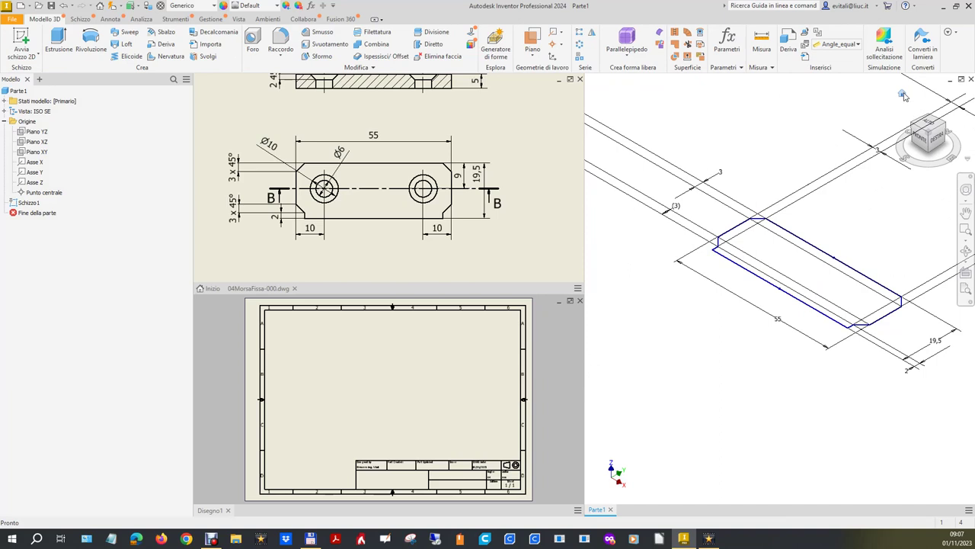
scroll(423, 156, down, 2)
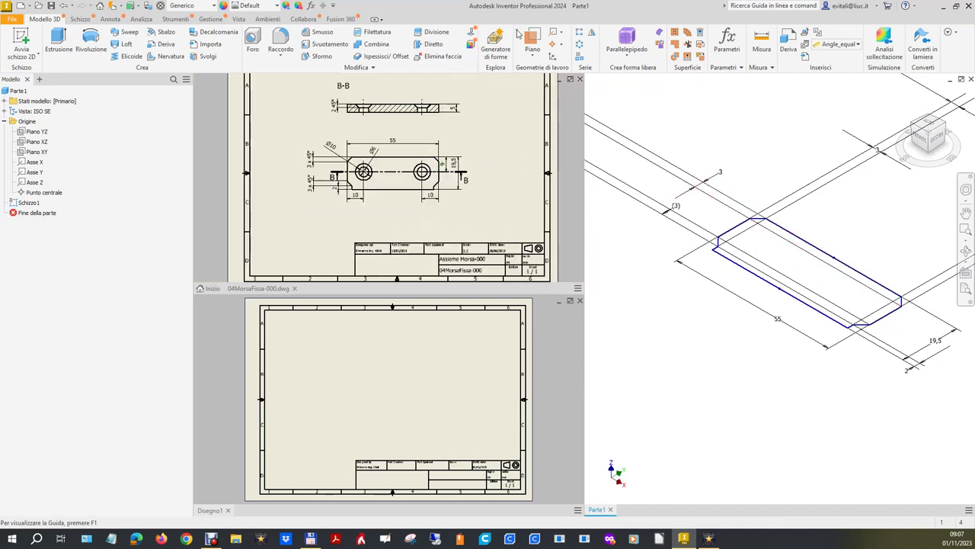
click(58, 40)
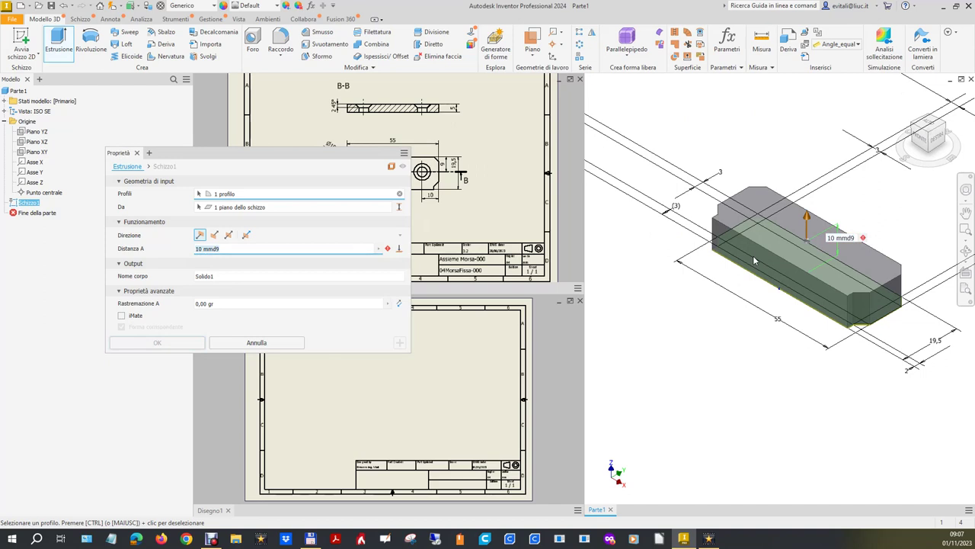
text(5)
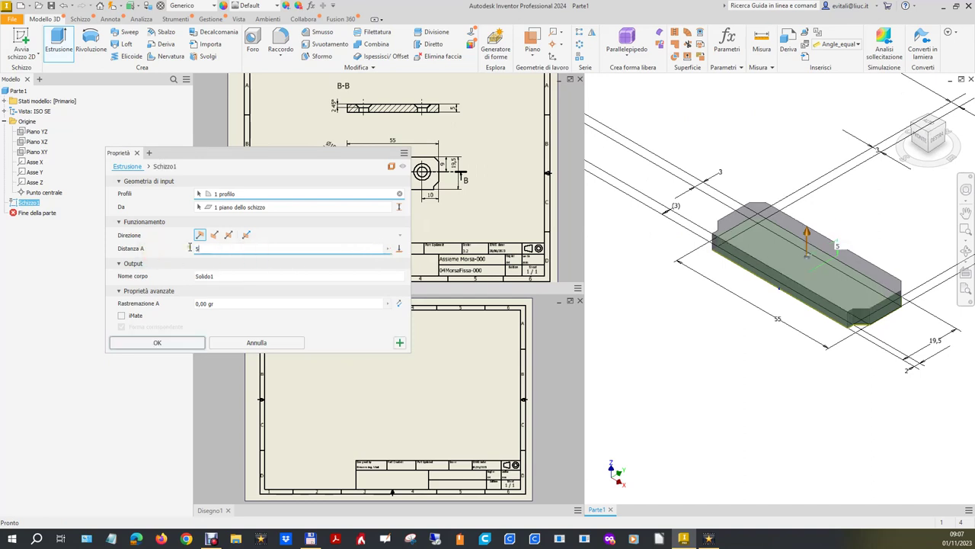
click(229, 235)
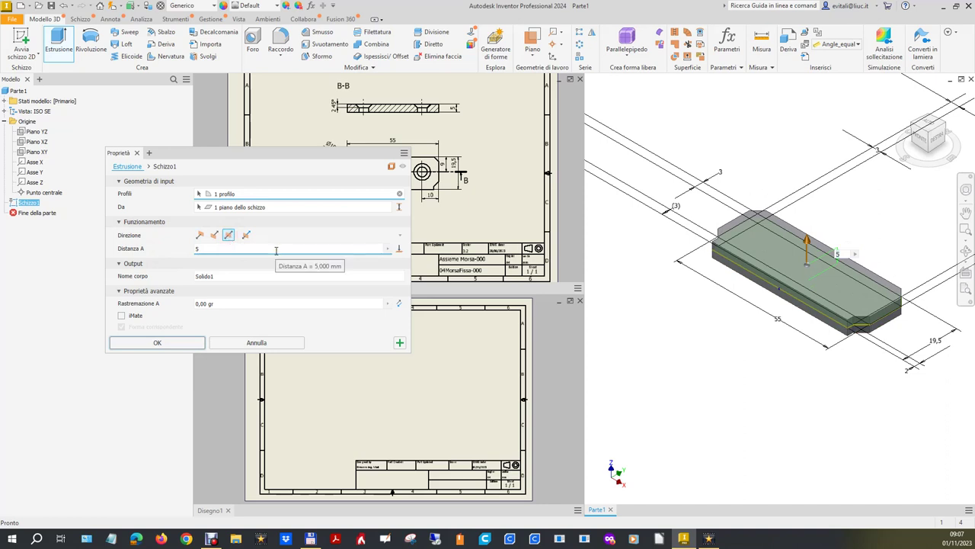
click(177, 342)
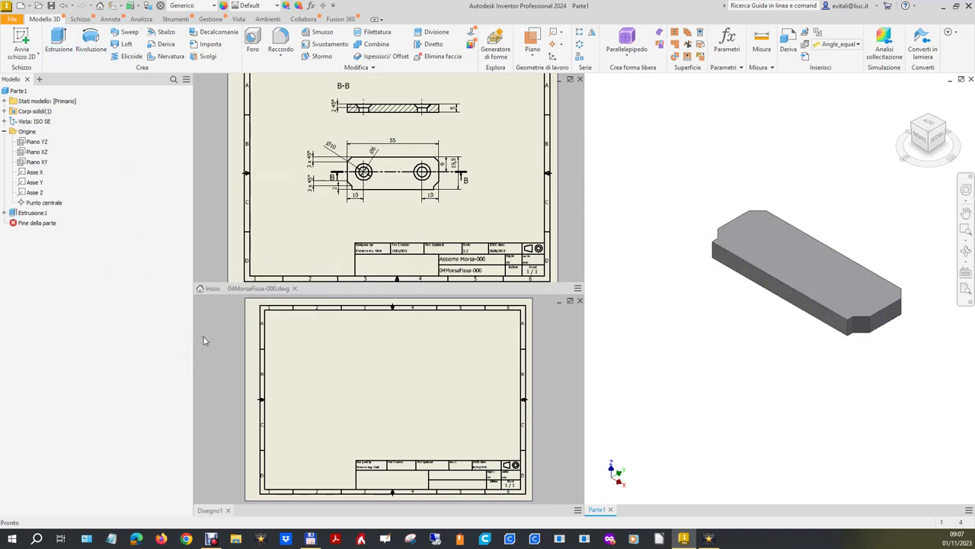
click(4, 212)
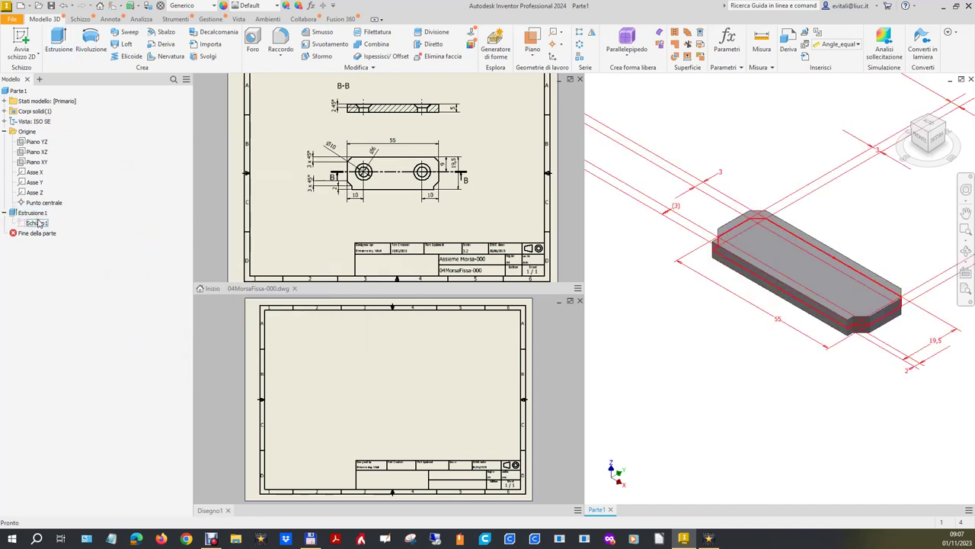
Reopen Schizzo1 and draw two hole circles constrained equal to each other
double_click(40, 223)
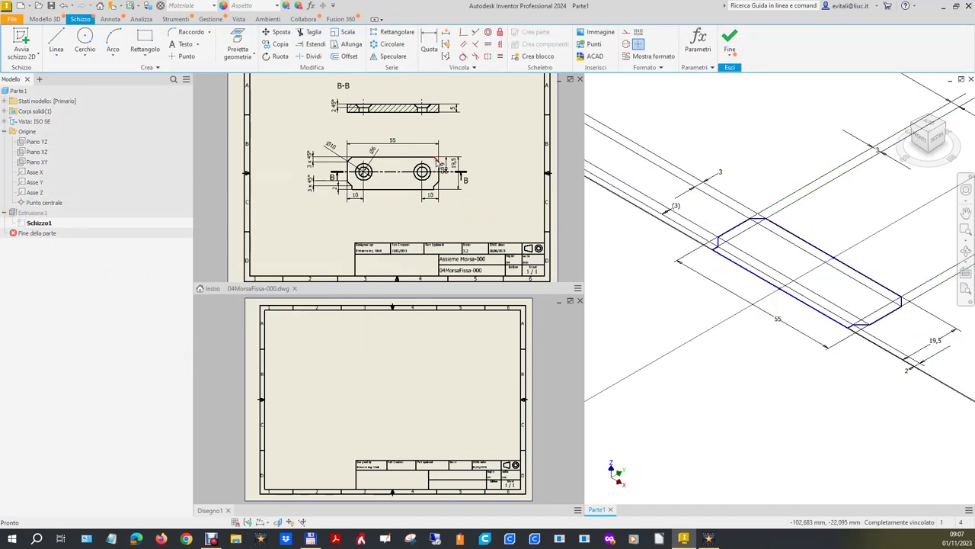
scroll(424, 101, up, 2)
scroll(390, 211, down, 2)
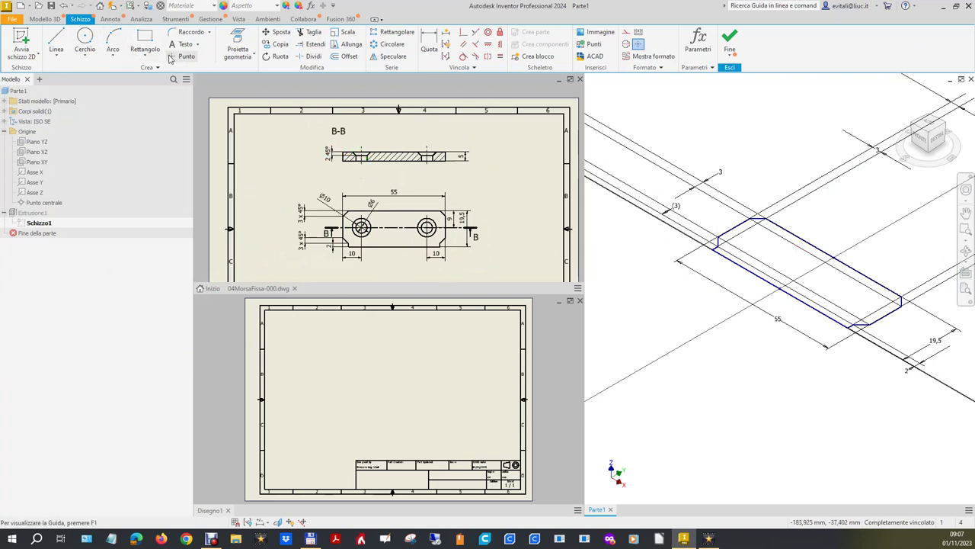
click(85, 37)
click(761, 241)
click(778, 242)
click(852, 300)
click(853, 295)
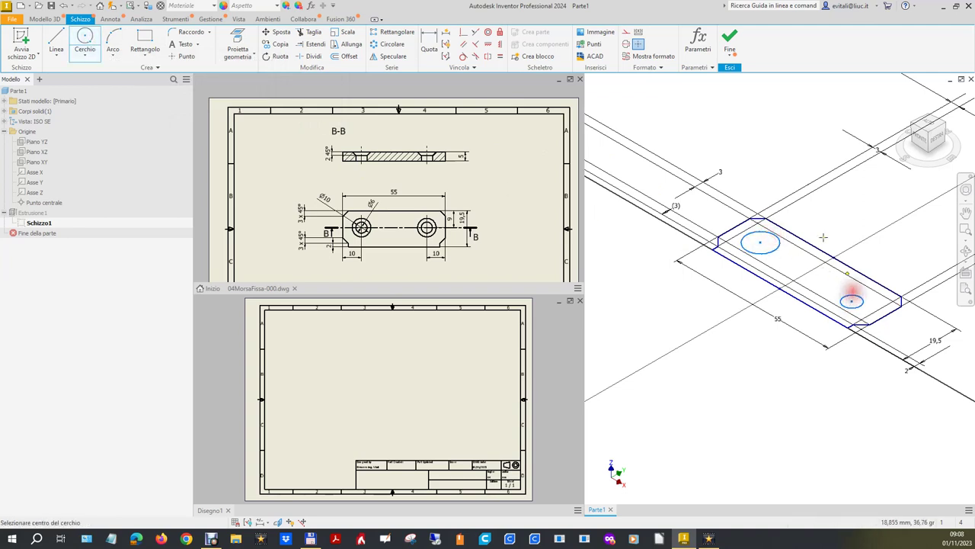
click(503, 57)
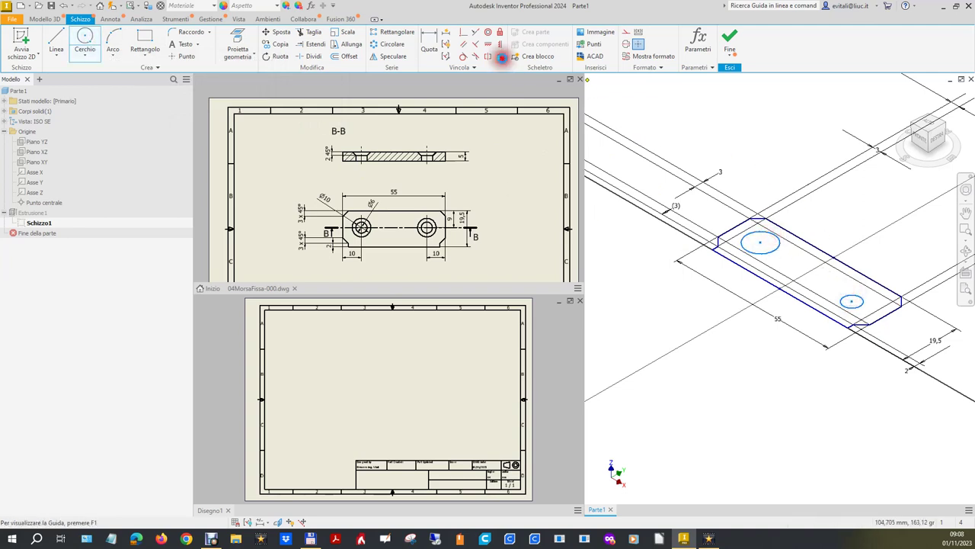
click(760, 253)
click(852, 300)
Dimension the left circle's diameter as 6
click(429, 38)
click(749, 226)
click(762, 232)
click(827, 217)
text(6)
key(Return)
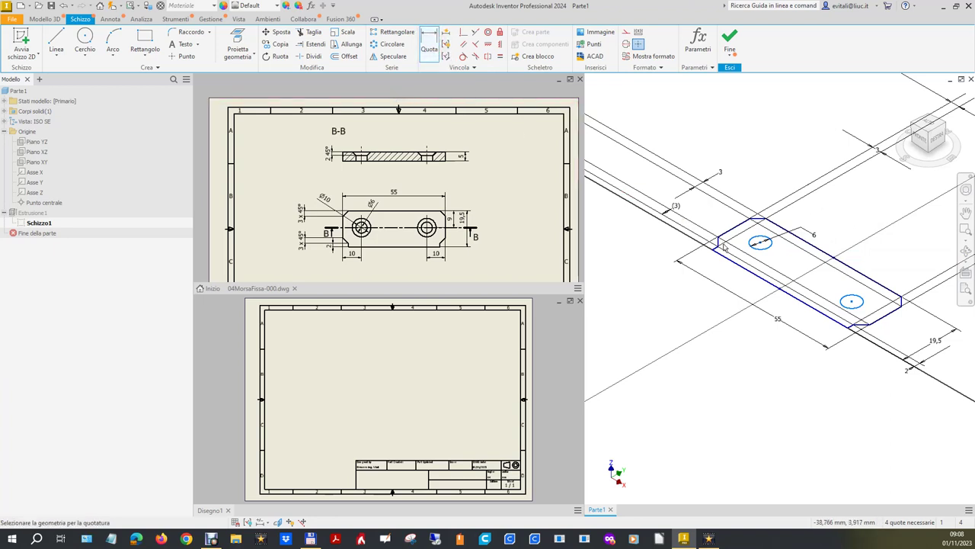
Place each hole 10 from its plate end, linking the second distance to the first
click(760, 248)
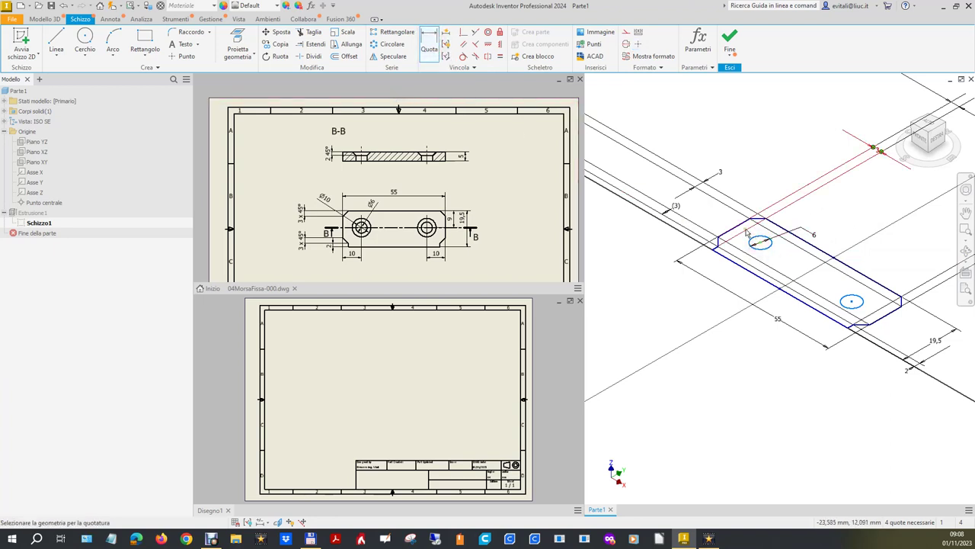
click(742, 227)
click(768, 185)
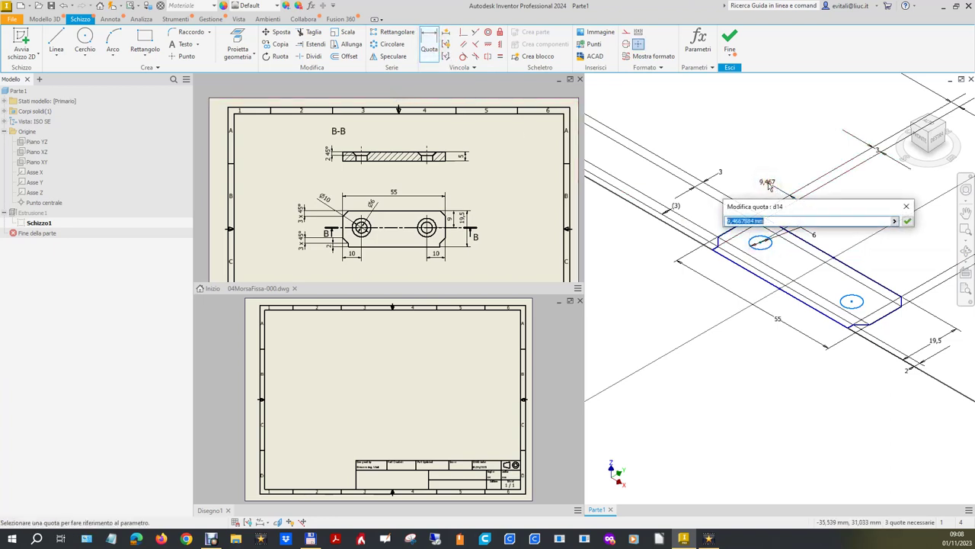
text(10)
key(Return)
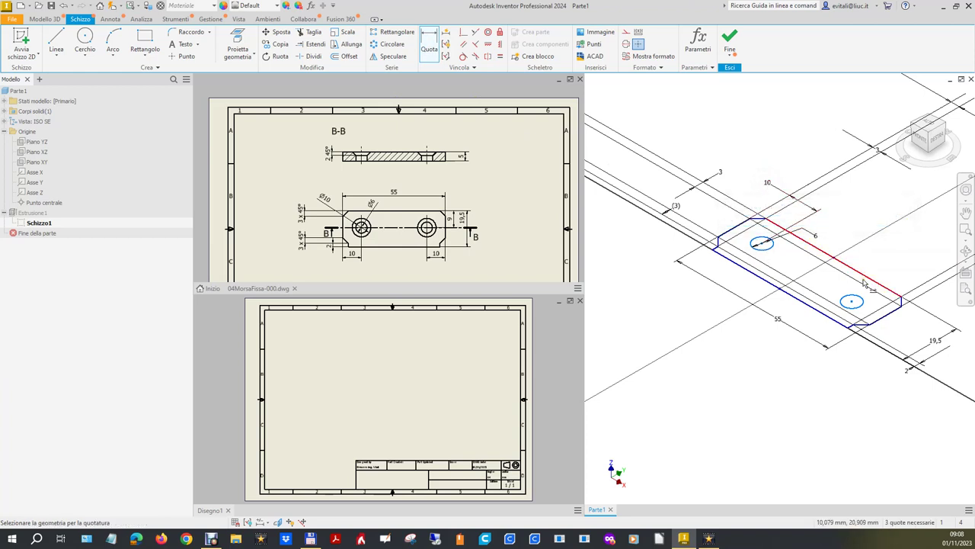
click(852, 302)
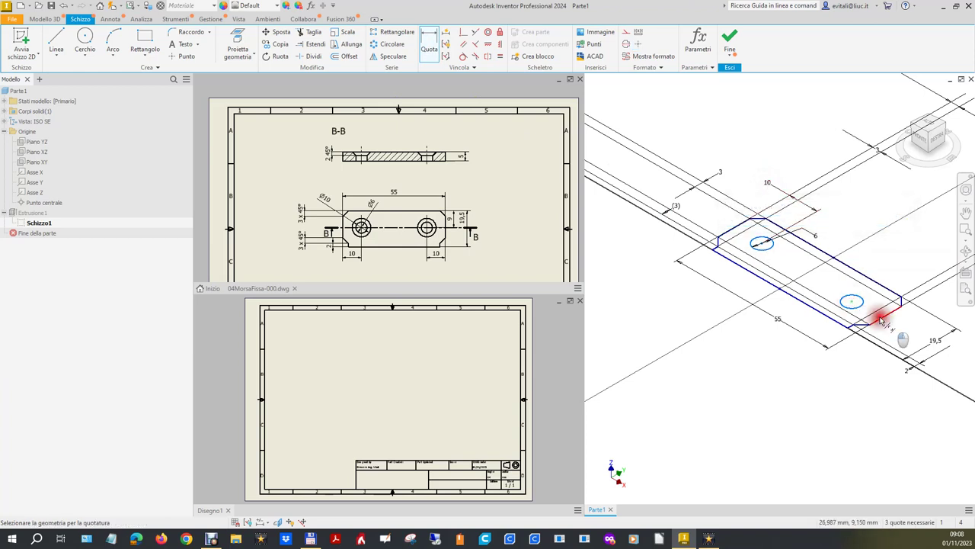
click(886, 267)
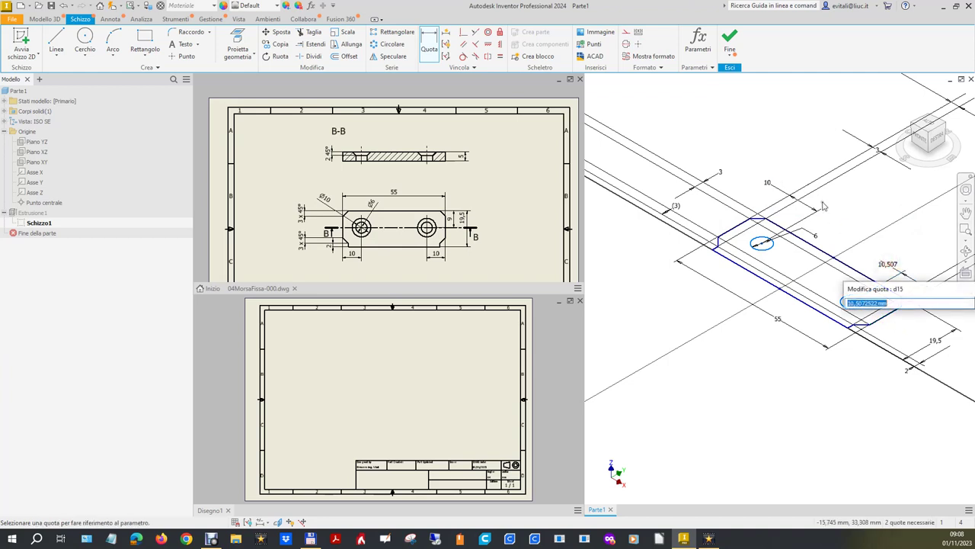
click(768, 185)
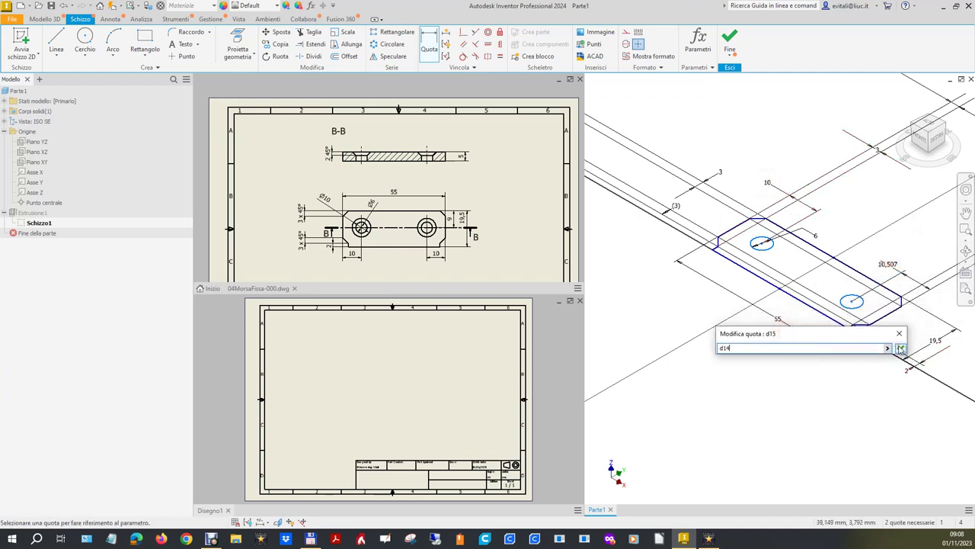
click(901, 348)
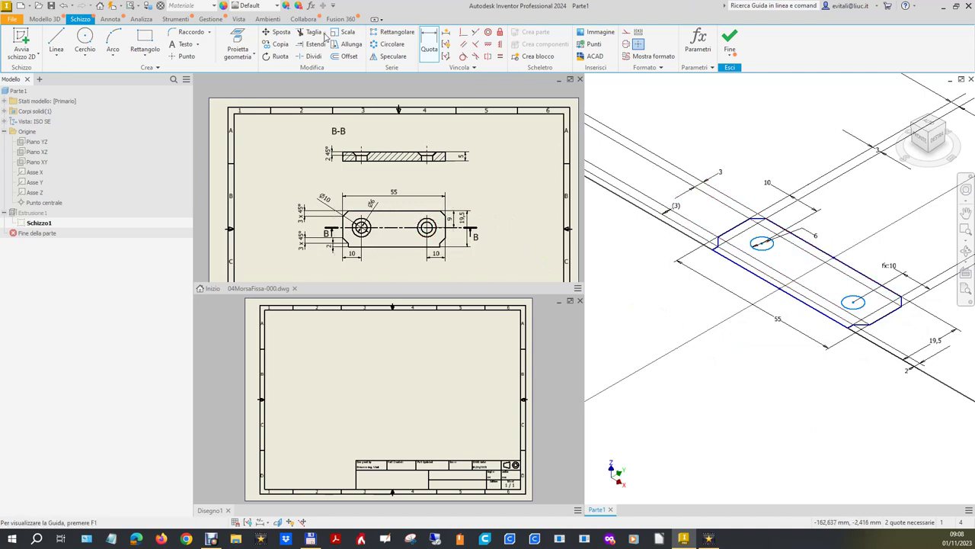
Set the holes 9 from the top edge, align their centres horizontally, and finish
click(821, 248)
click(763, 246)
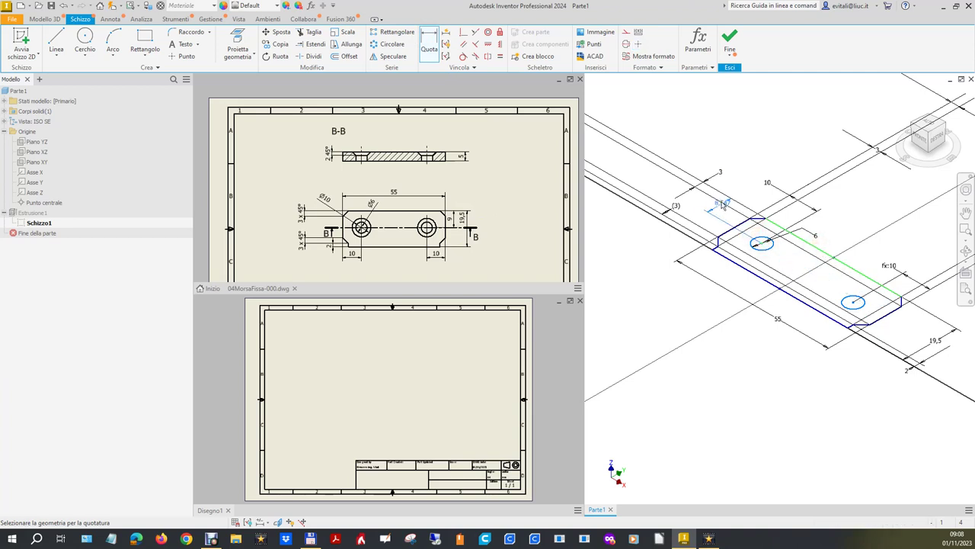
click(736, 182)
text(9)
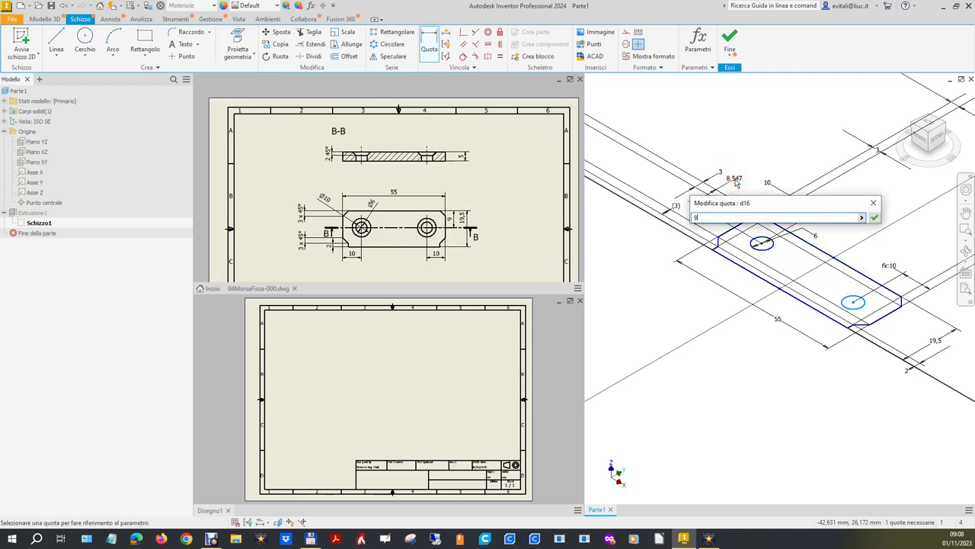
key(Return)
click(488, 44)
click(761, 244)
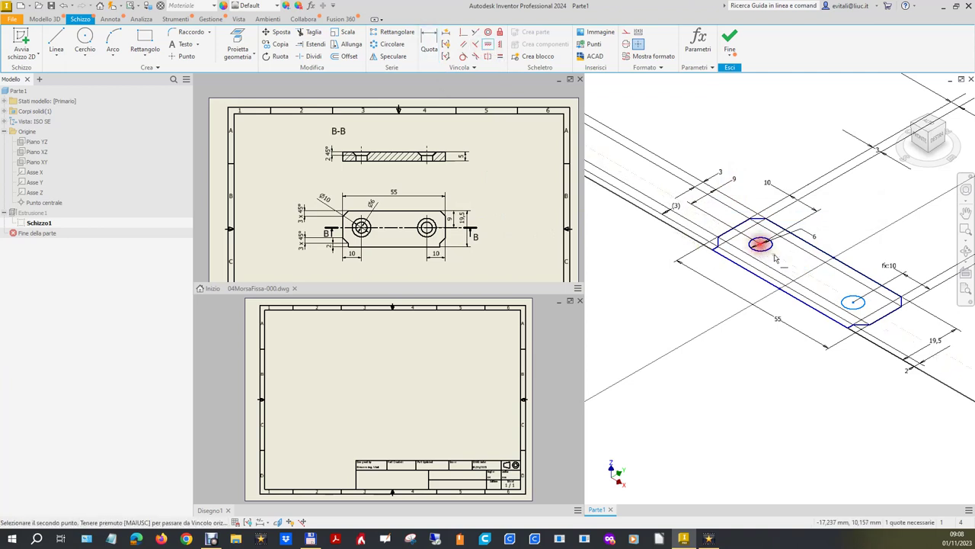
click(854, 301)
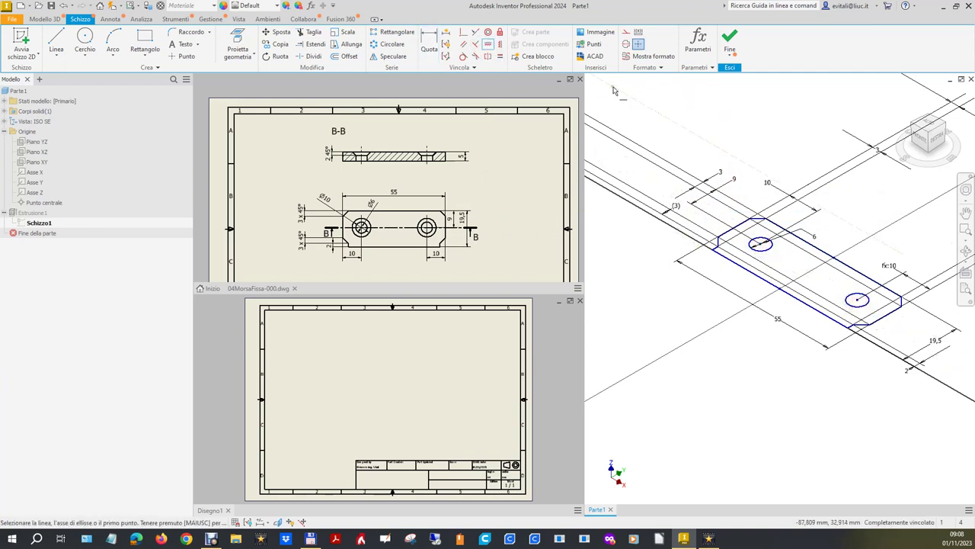
click(730, 42)
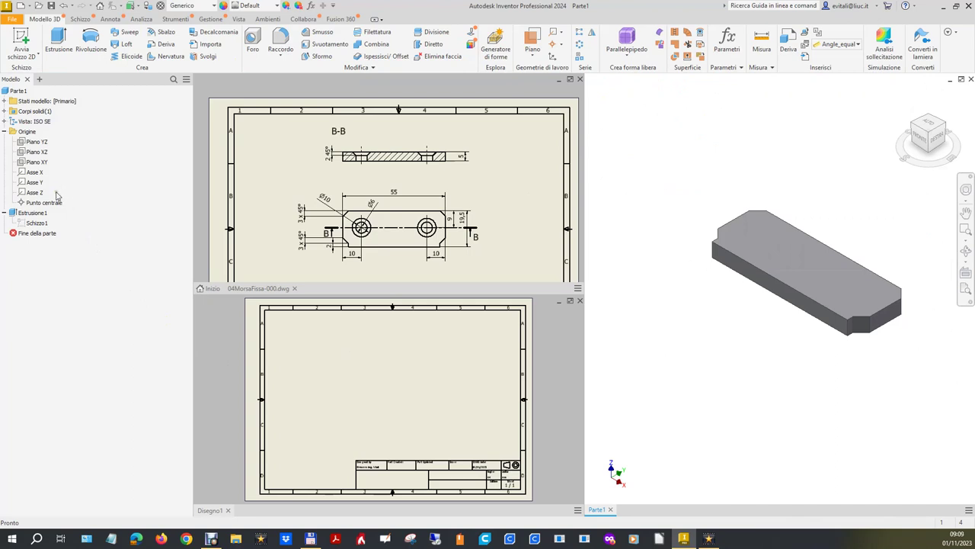
Edit Estrusione1 to use the profile with holes, keeping 5 mm, cutting two through holes
right_click(44, 213)
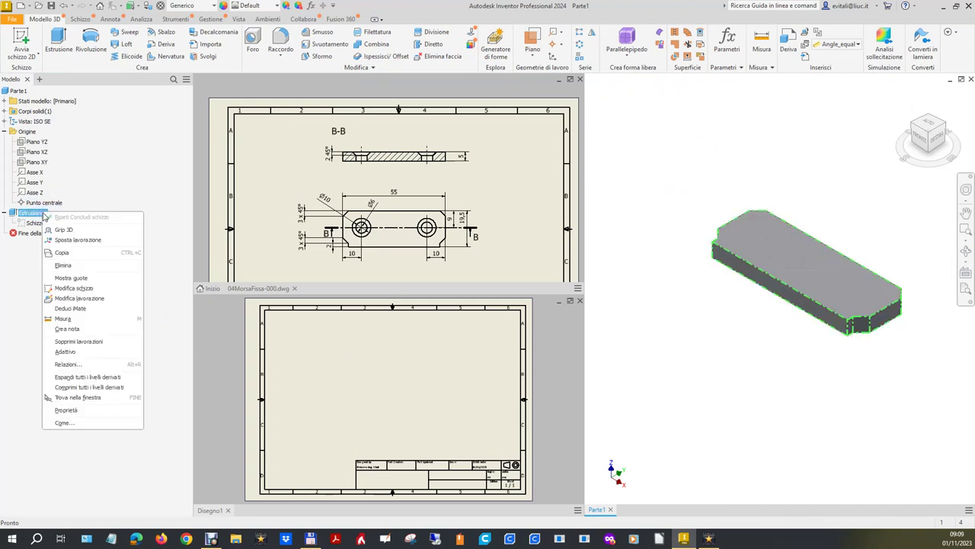
click(78, 296)
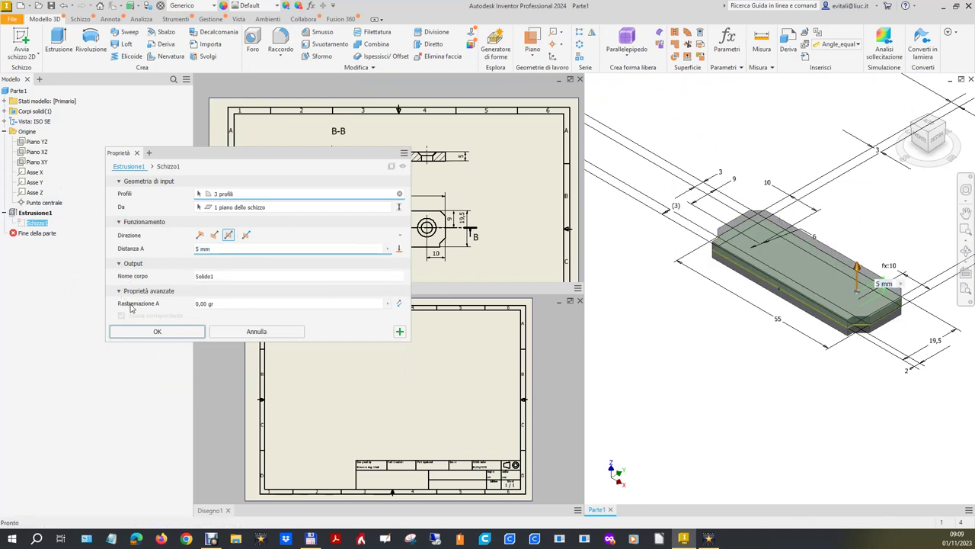
click(254, 331)
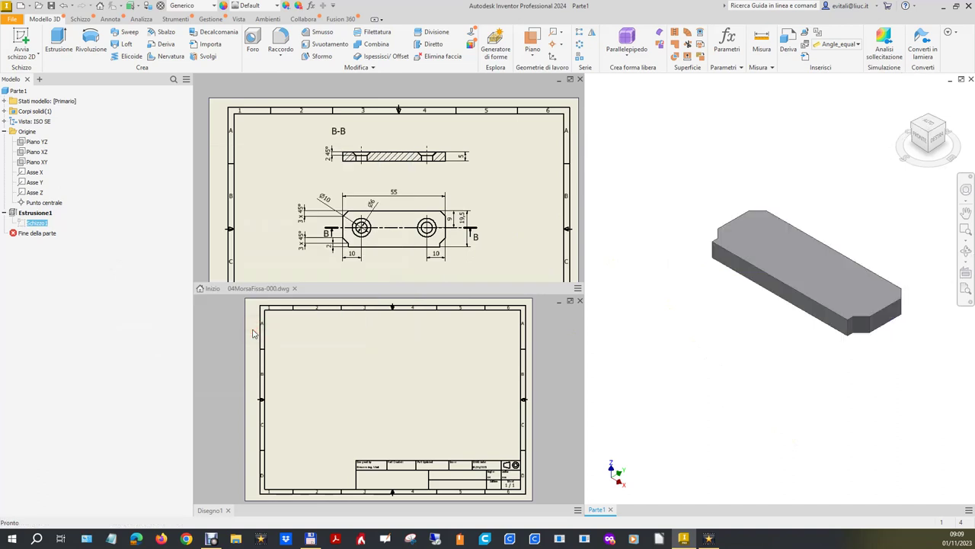
right_click(30, 213)
click(67, 300)
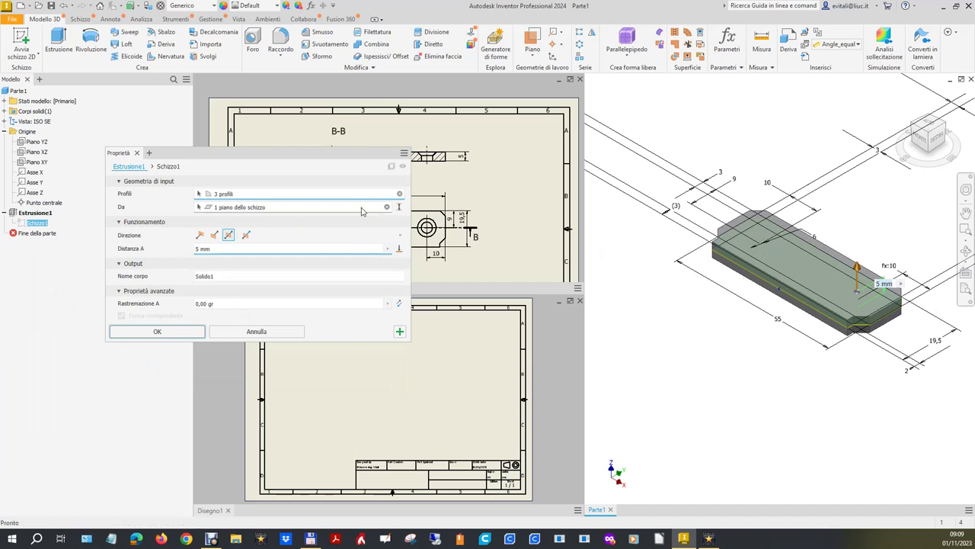
click(399, 195)
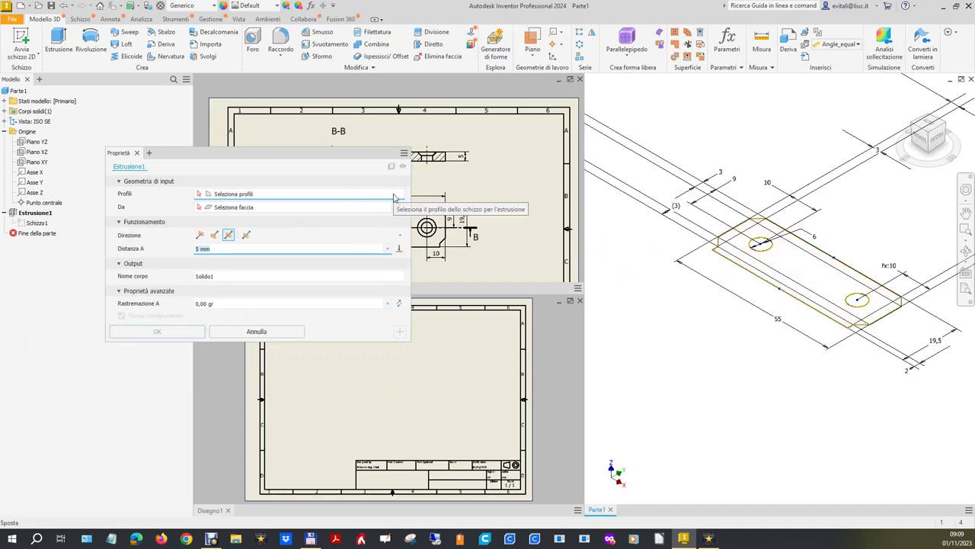
click(800, 283)
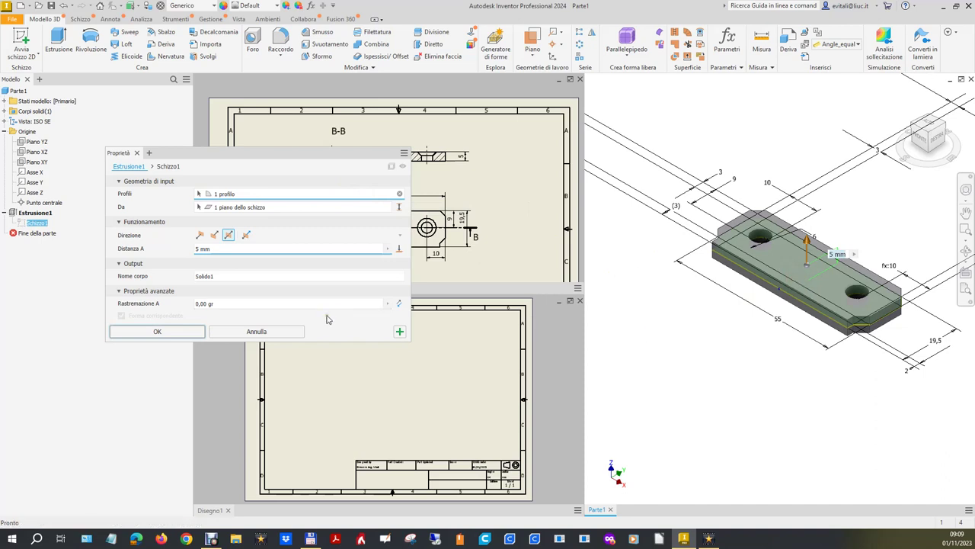
click(162, 331)
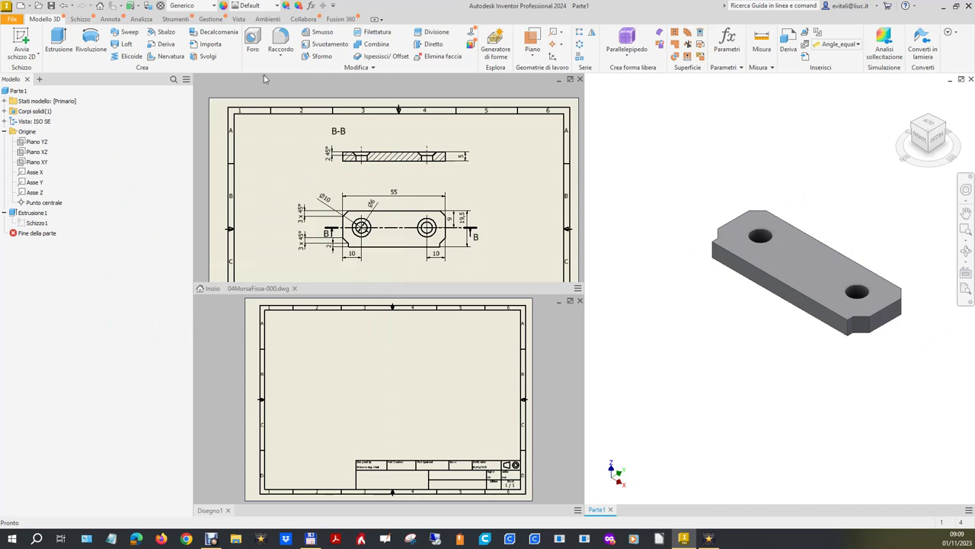
click(315, 32)
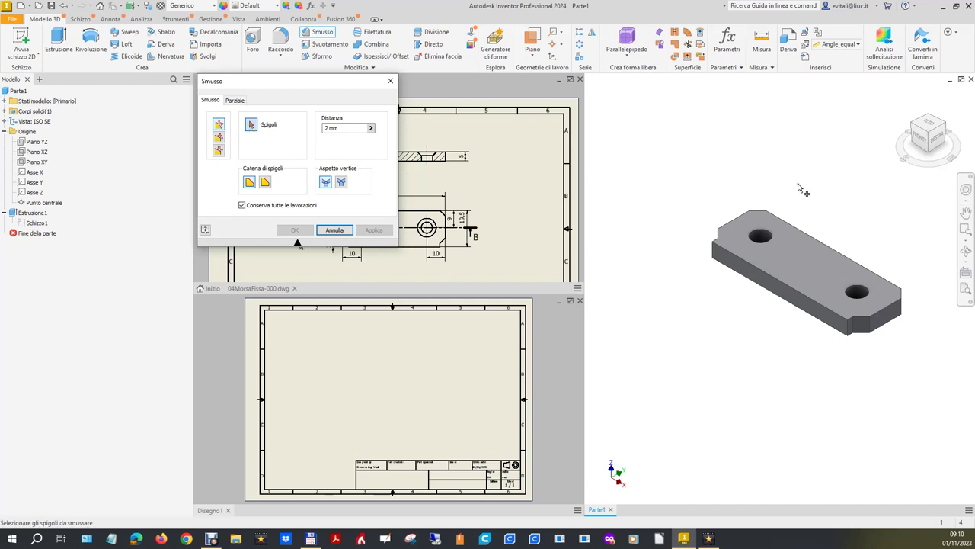
Apply a 2 mm chamfer to the top edges of the left and right holes
click(770, 234)
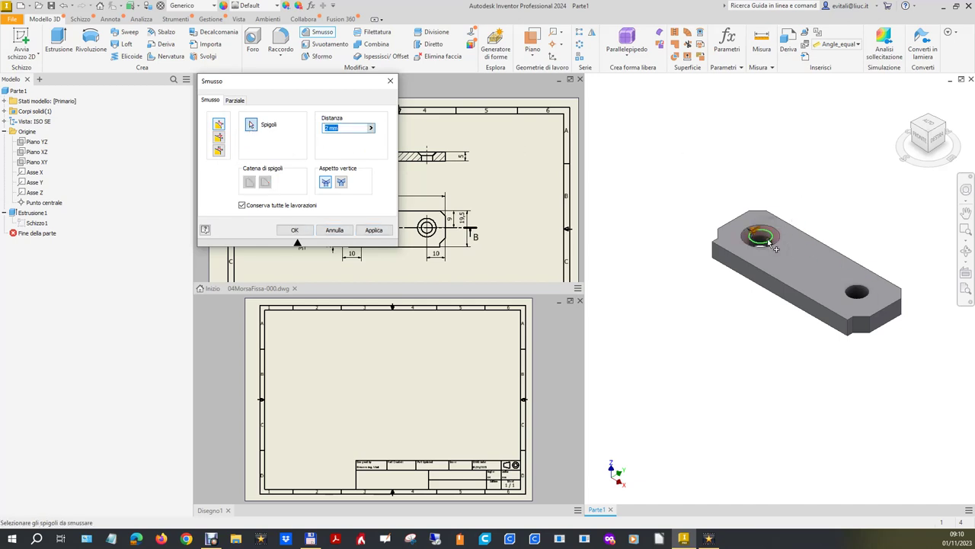
click(866, 291)
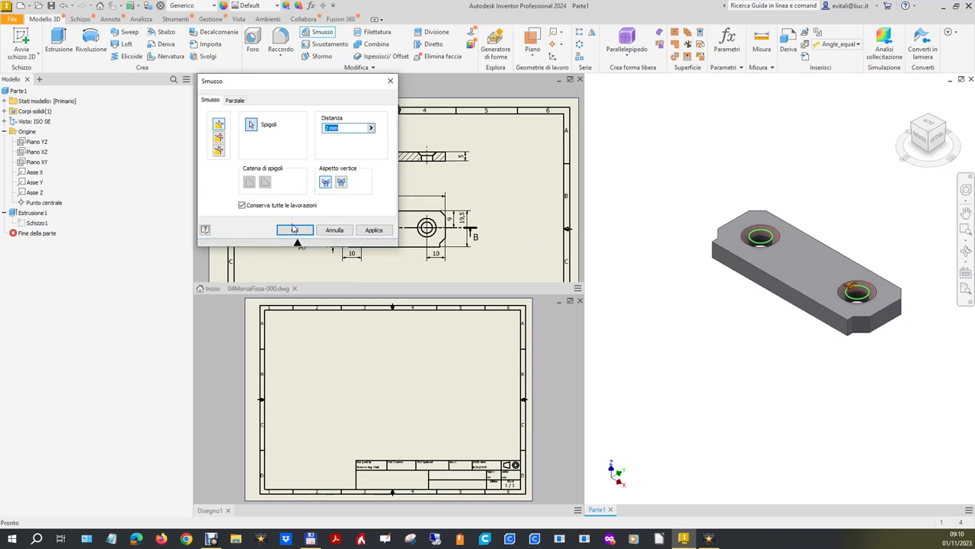
click(375, 231)
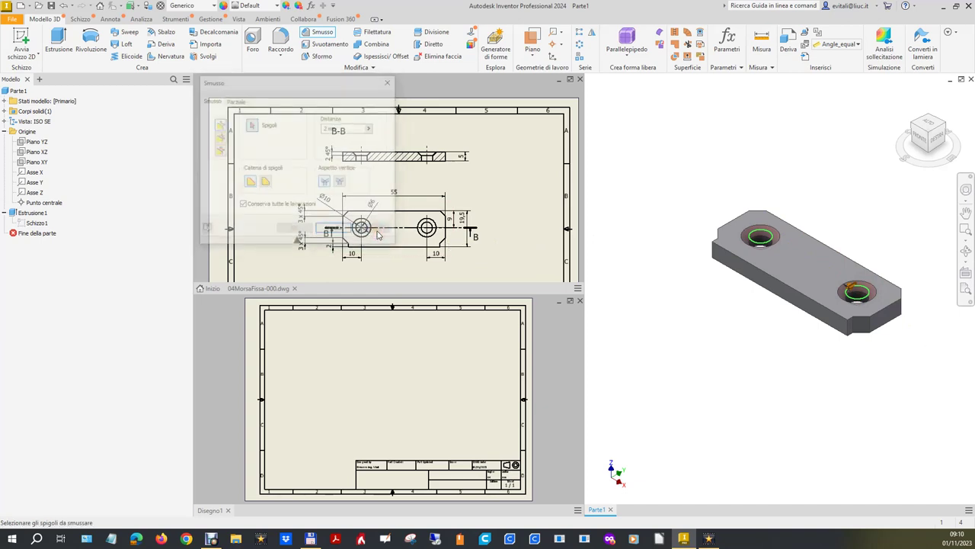
click(329, 231)
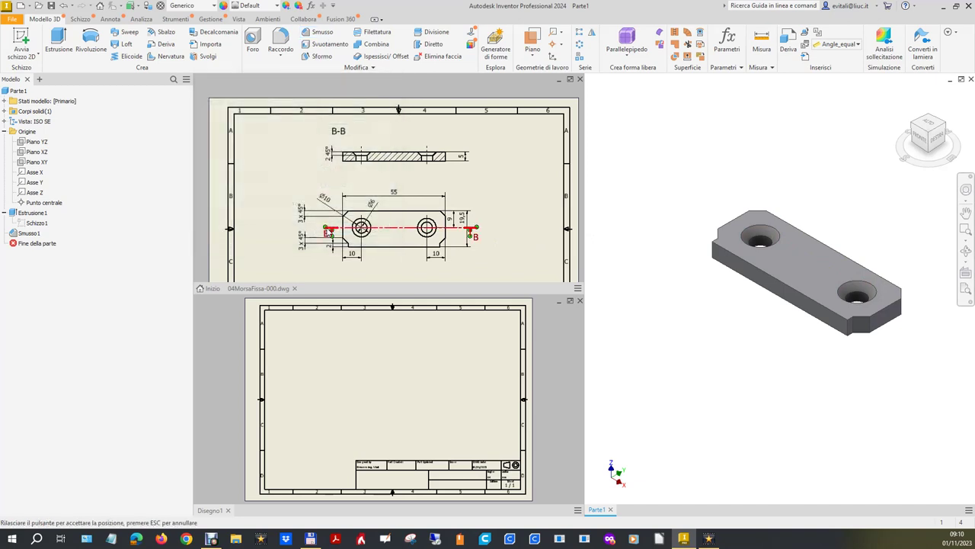
Save the plate part as 04MorsaFissa-000Filmato.ipt
click(330, 230)
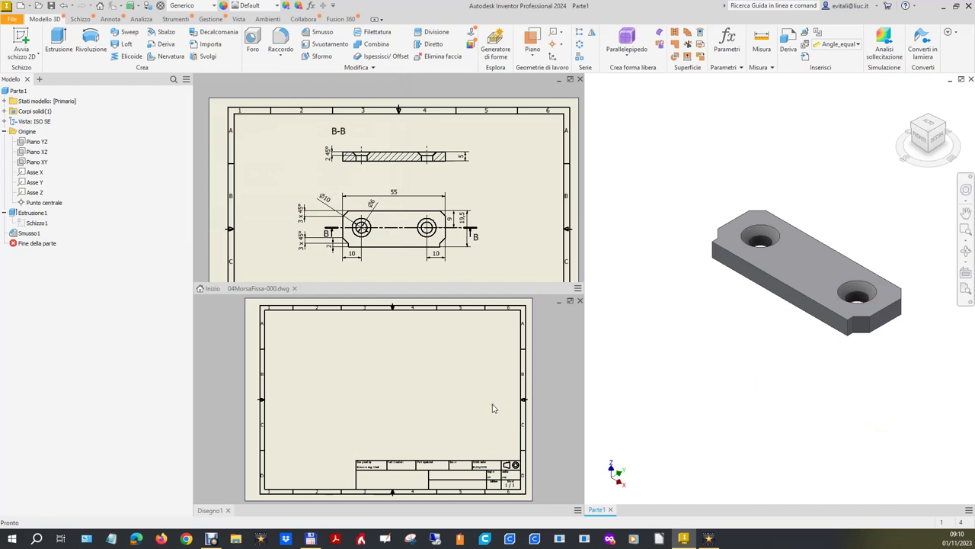
click(548, 382)
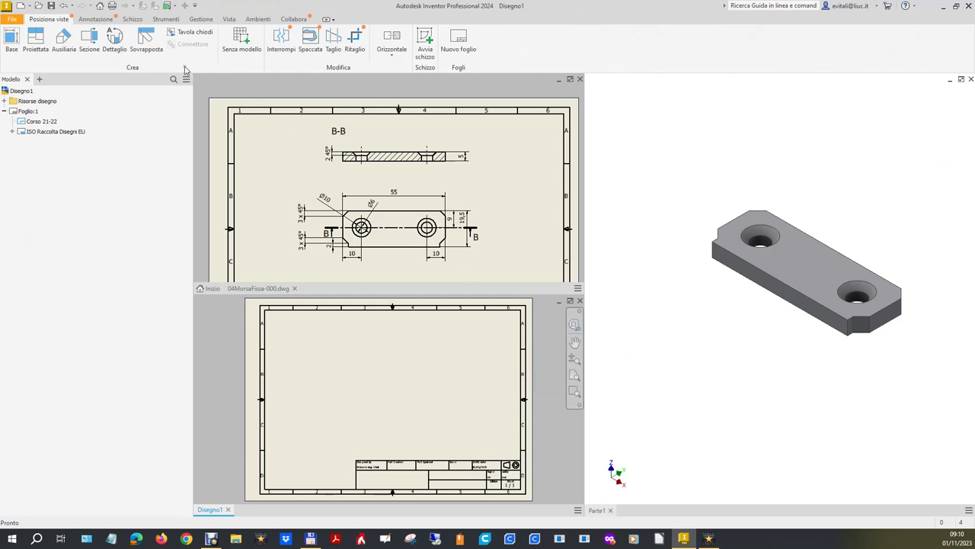
click(665, 286)
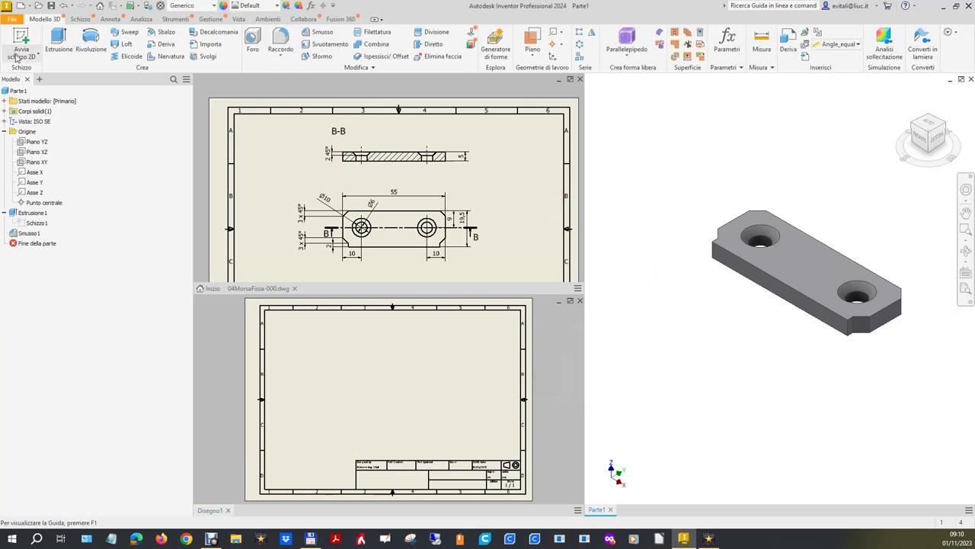
click(12, 18)
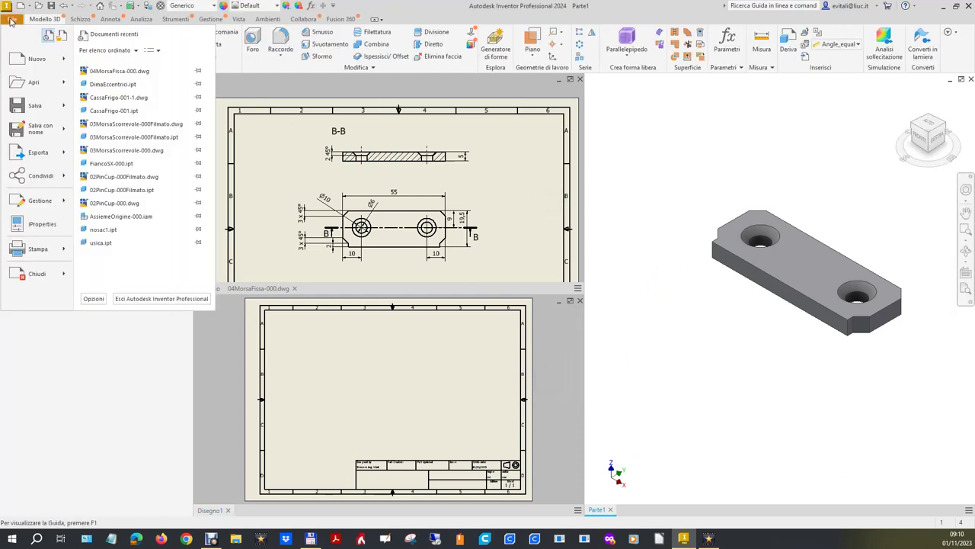
click(38, 126)
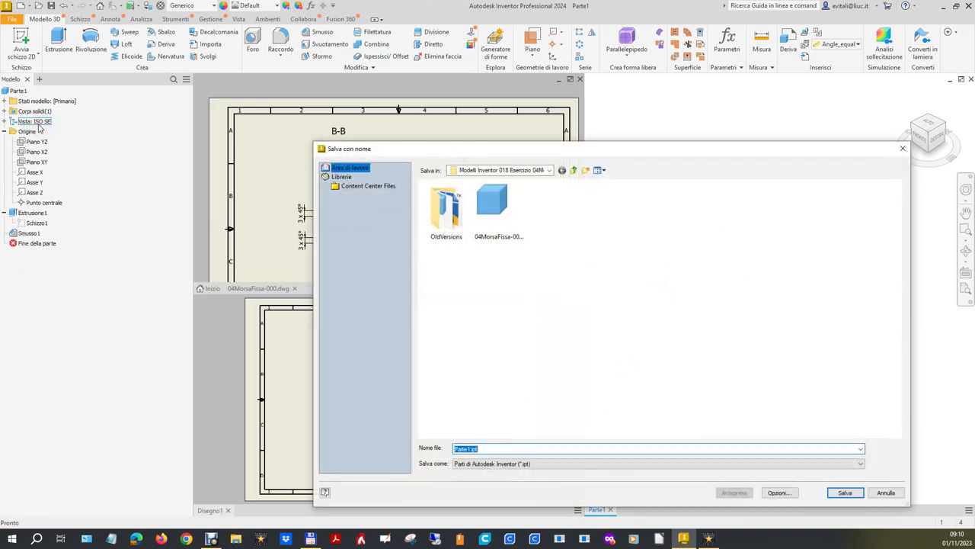
click(503, 241)
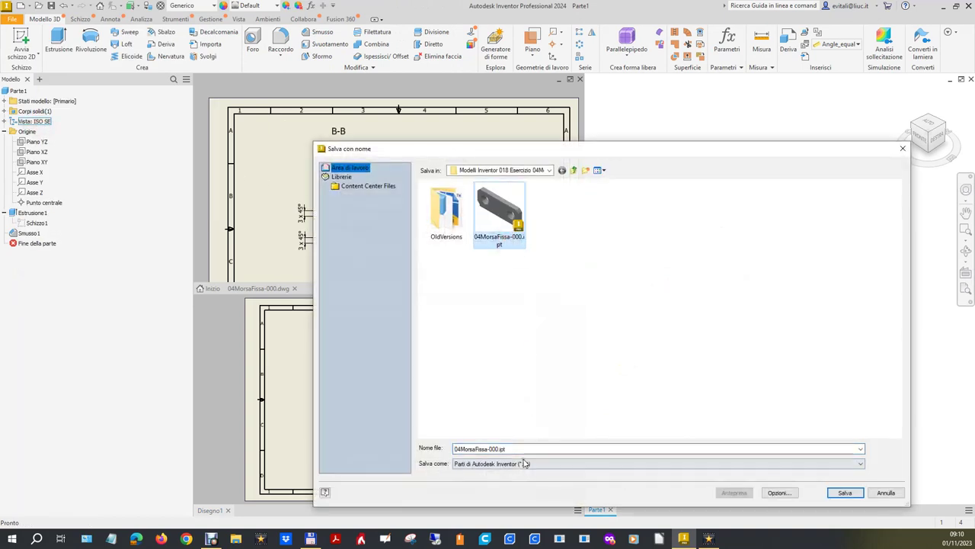
click(496, 448)
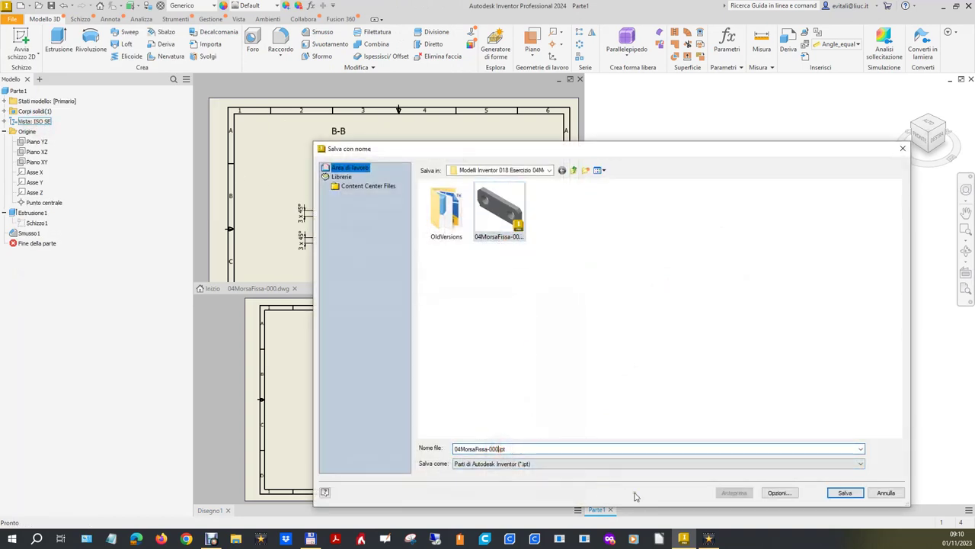
text(Finale)
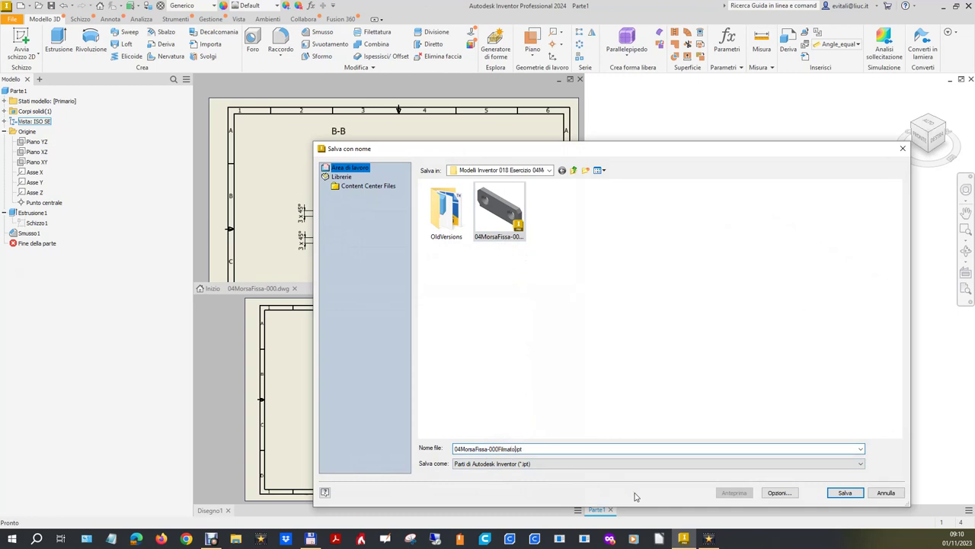
key(Return)
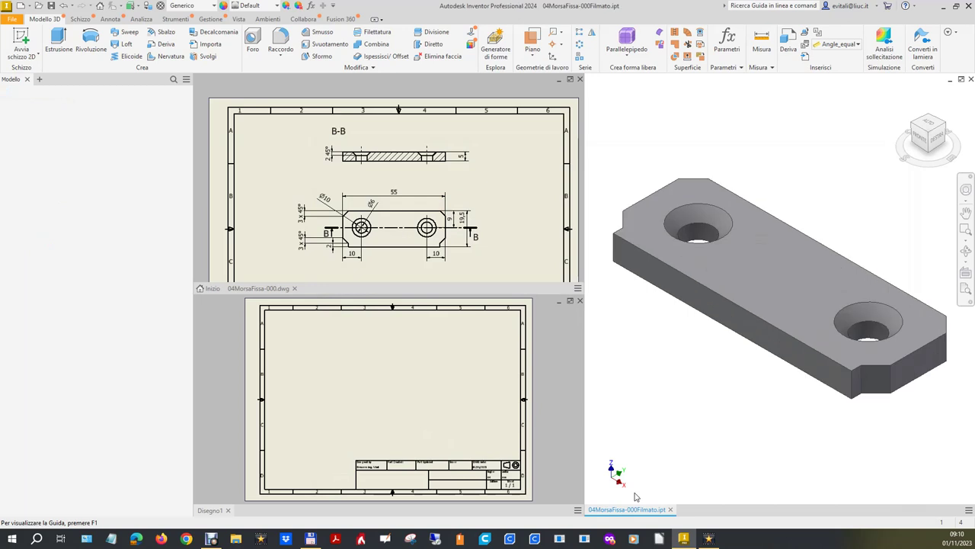
click(424, 403)
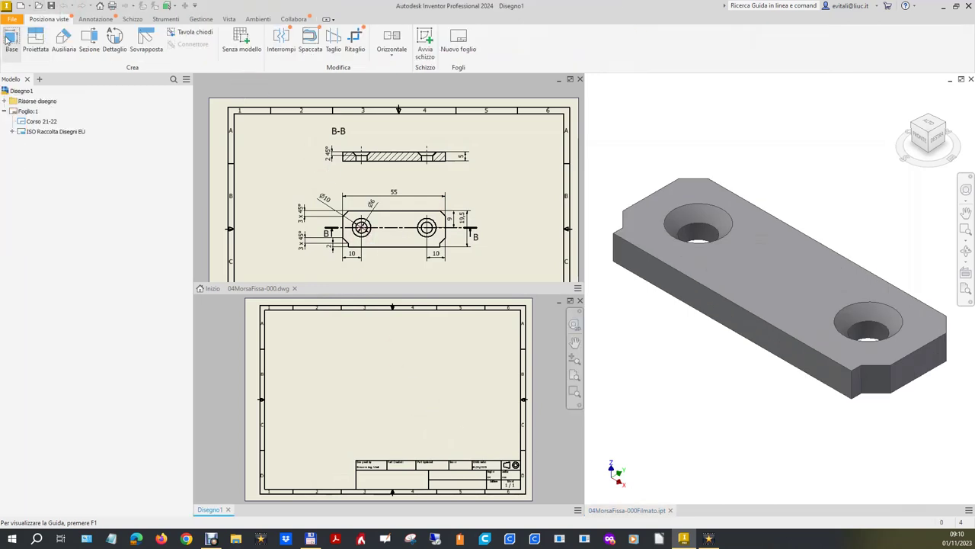
Place a base view of the plate on Disegno1 at scale 3:2
click(12, 39)
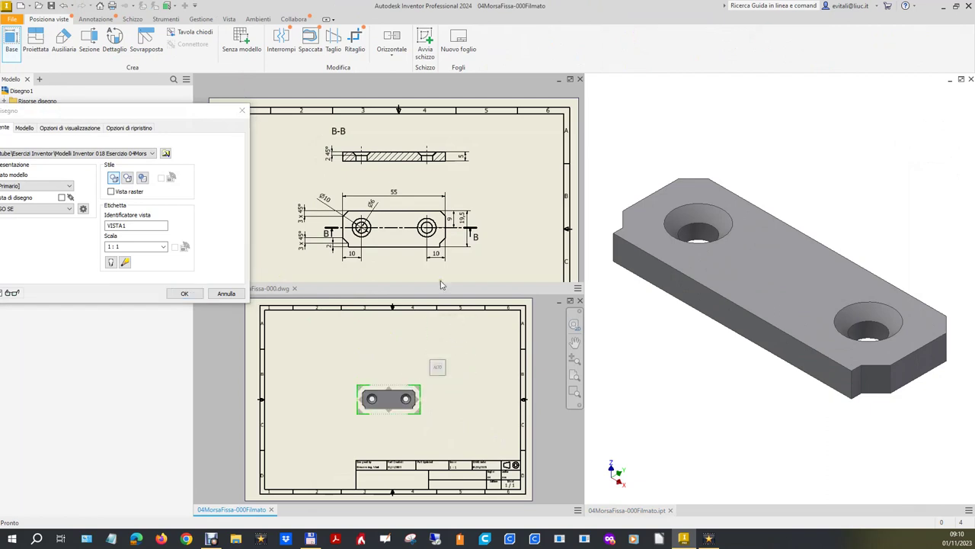
scroll(434, 164, up, 2)
scroll(474, 265, down, 3)
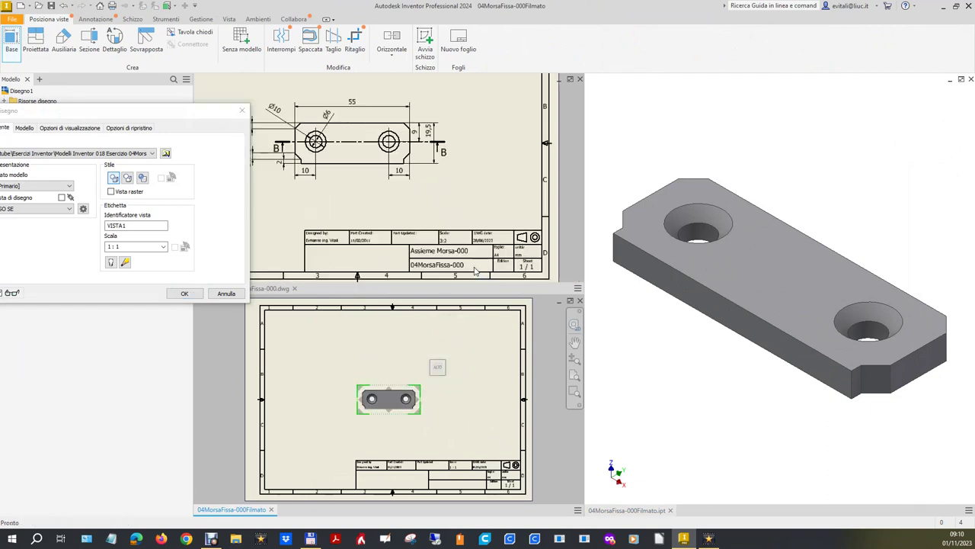
click(9, 240)
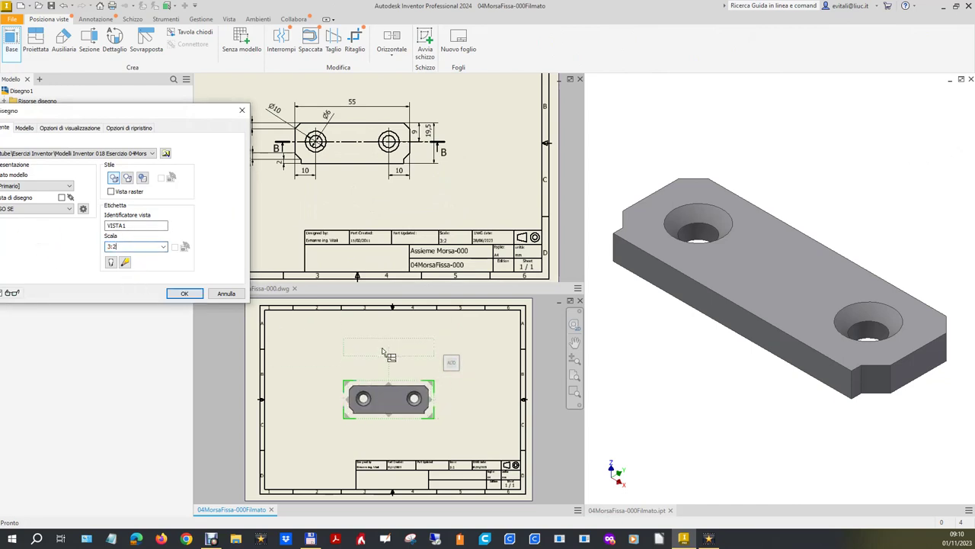
click(182, 299)
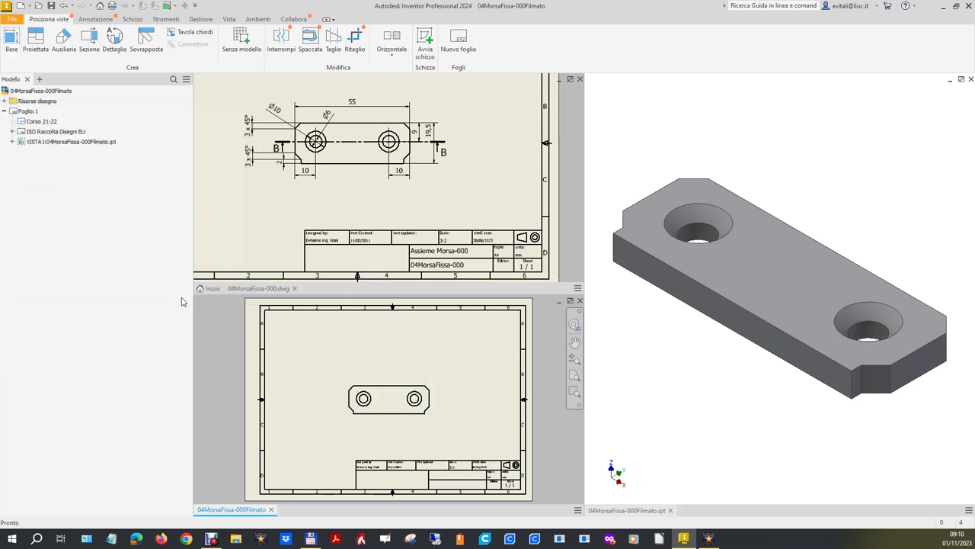
Draw a section line across the top view and place section A-A above it
click(89, 38)
click(431, 420)
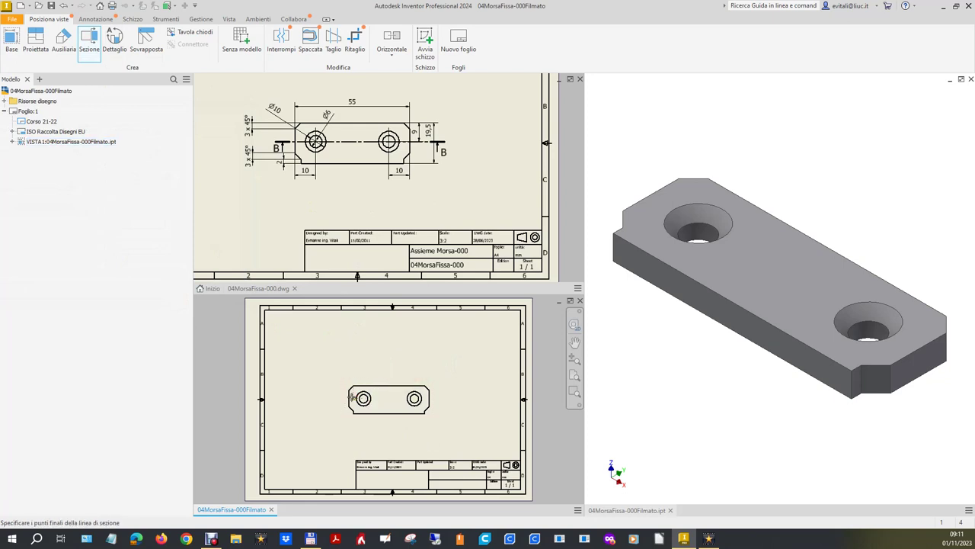
click(326, 398)
click(460, 397)
click(448, 367)
right_click(448, 367)
click(477, 367)
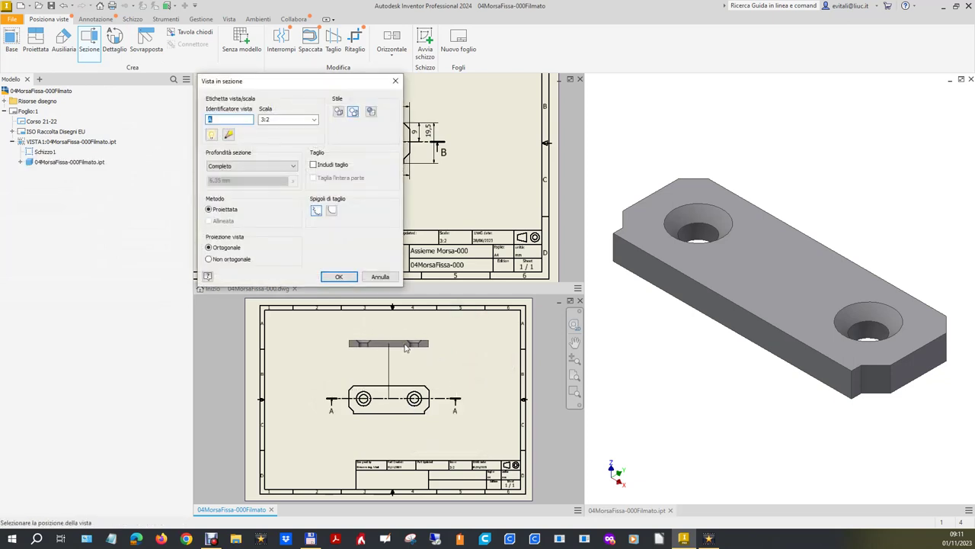
click(406, 352)
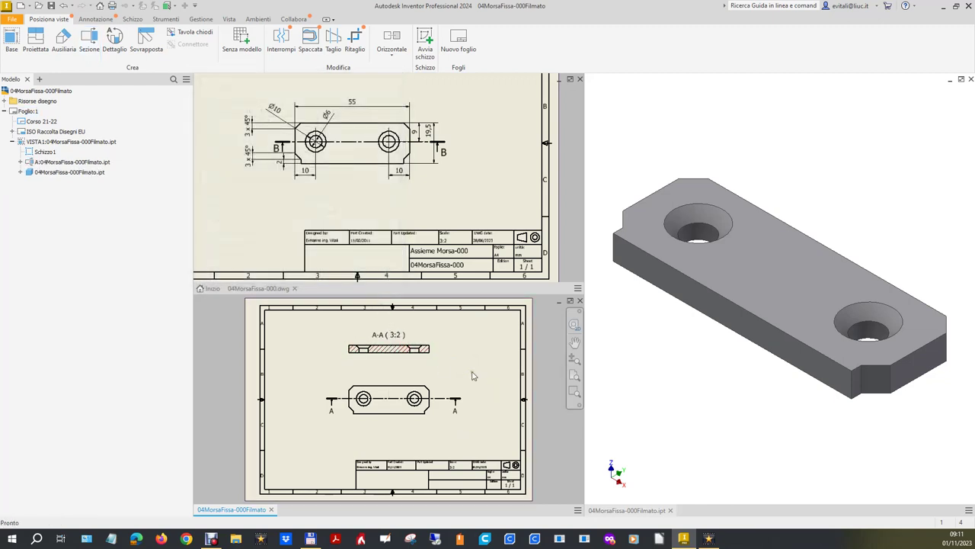
Remove the scale from the A-A label and move the label left
click(393, 335)
double_click(393, 335)
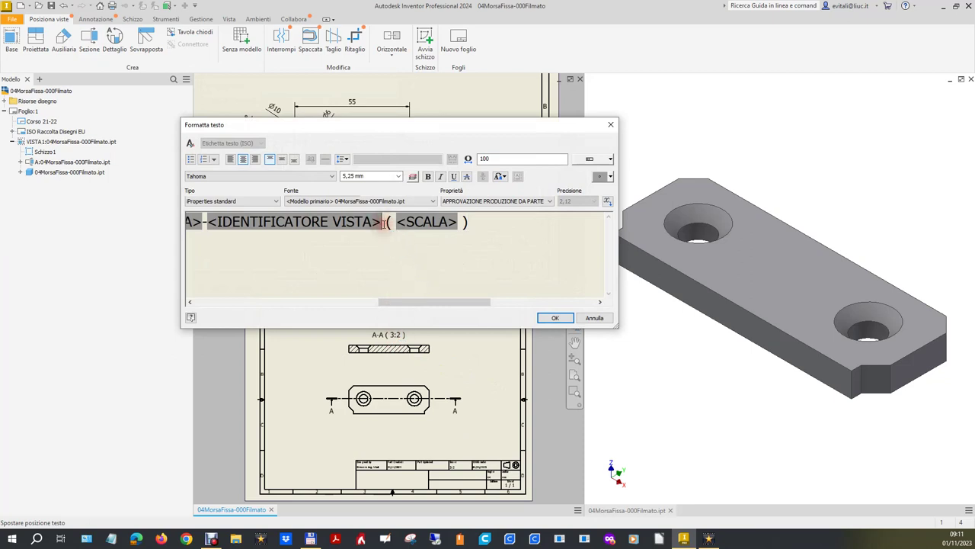
drag(383, 223, 471, 223)
key(Delete)
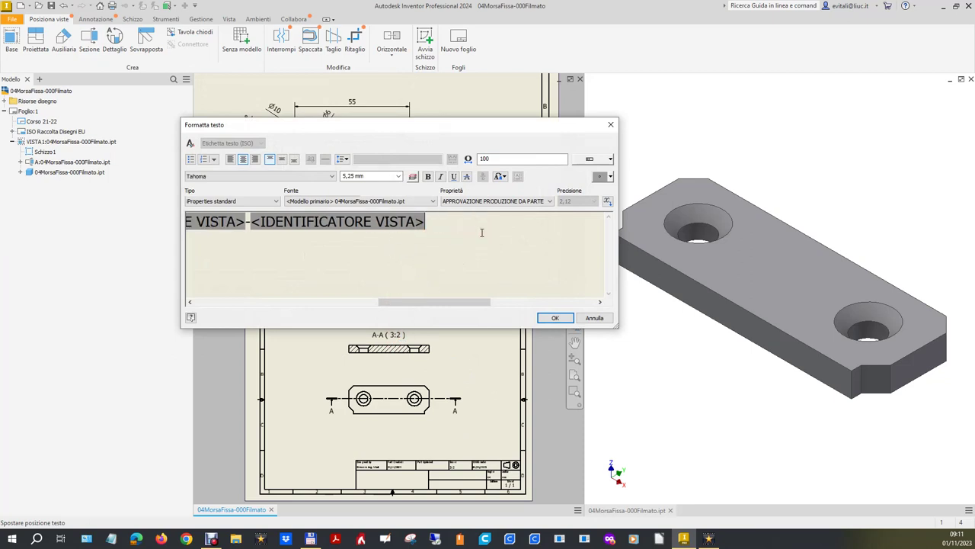
click(555, 318)
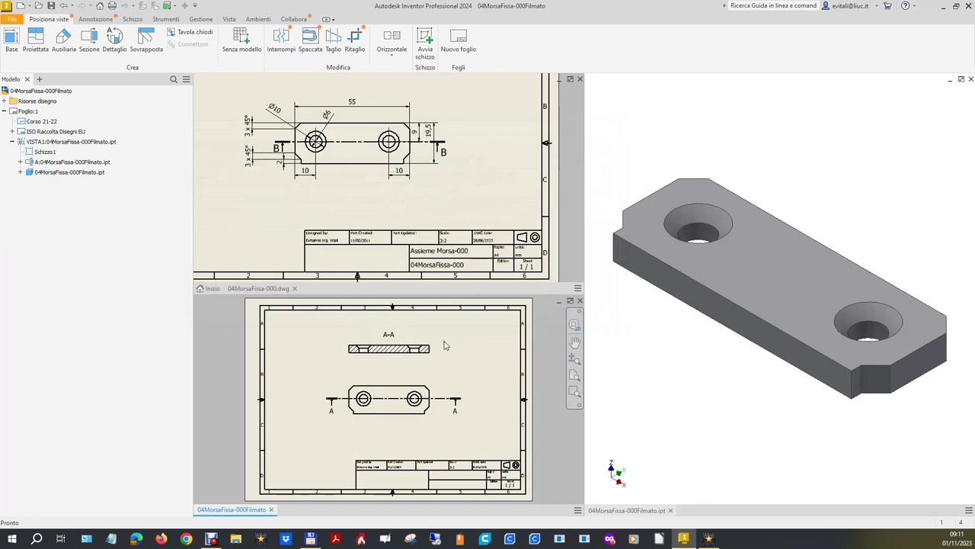
drag(390, 333, 335, 327)
scroll(404, 197, down, 3)
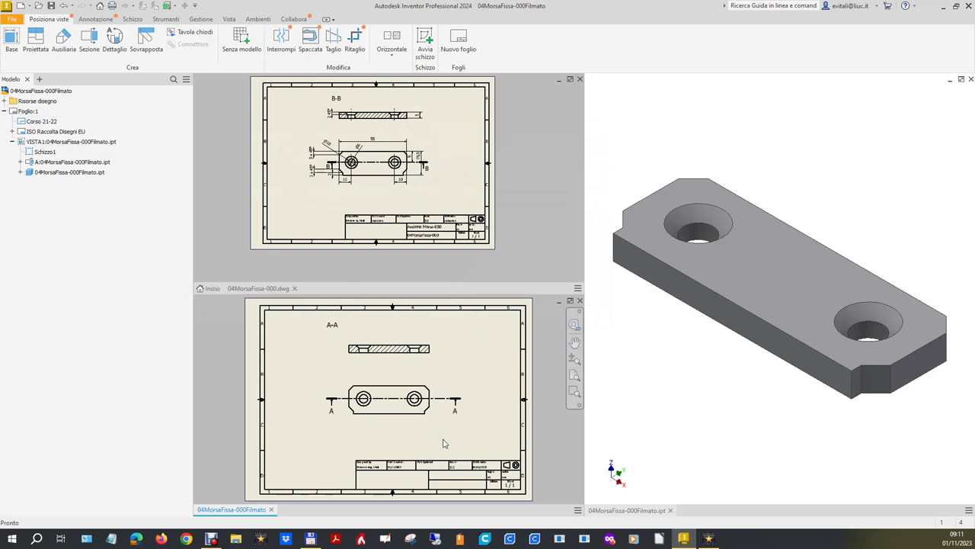
Choose the bisector centre-line tool and pick the first edge of the left hole in section A-A
scroll(444, 443, up, 3)
scroll(383, 151, up, 3)
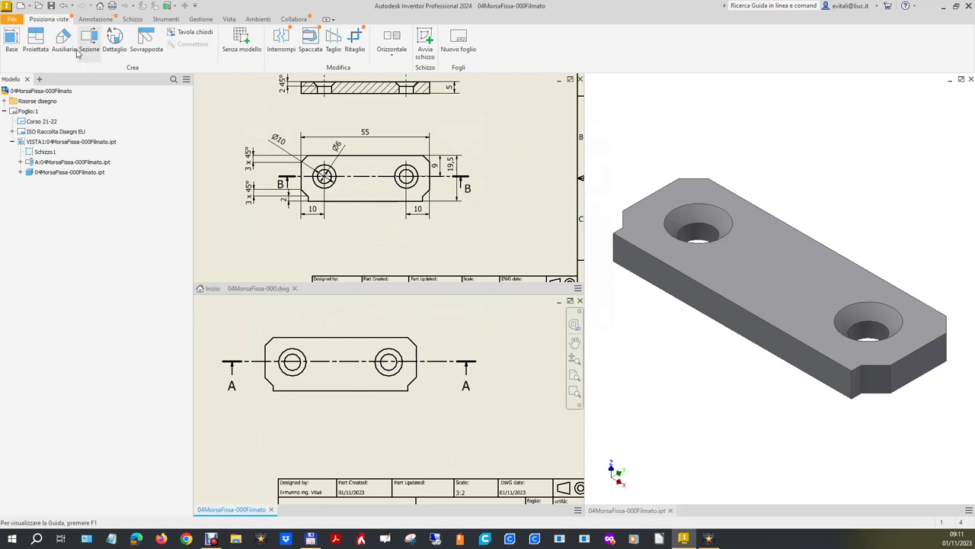
click(93, 23)
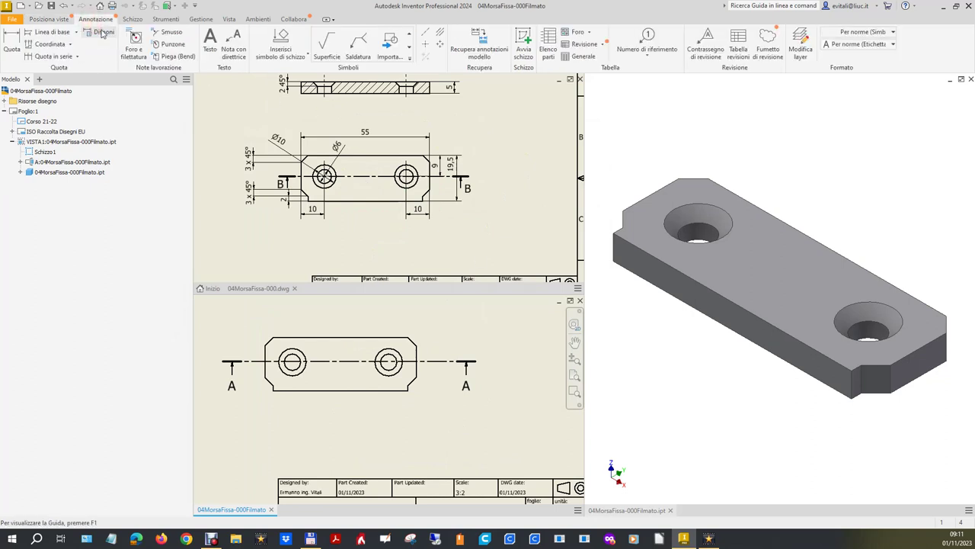
click(427, 45)
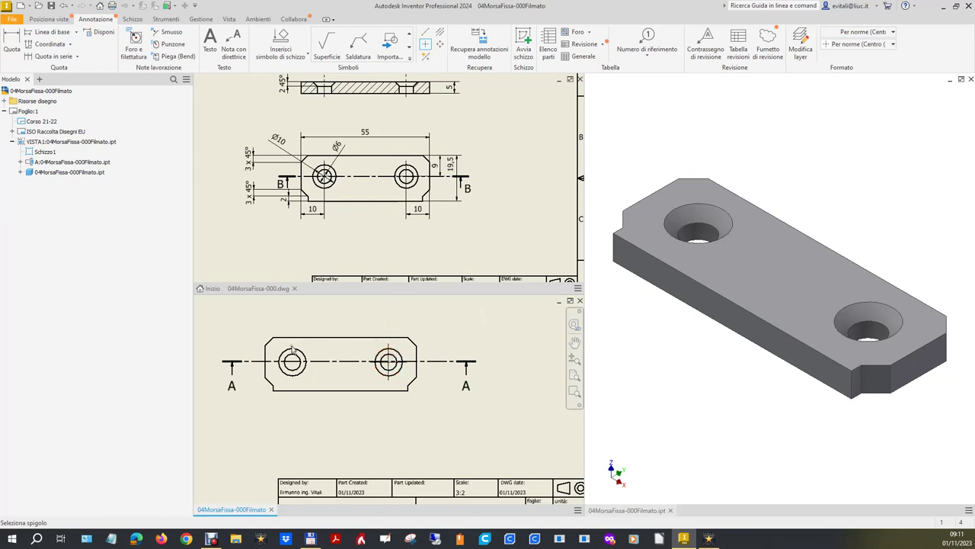
scroll(490, 435, down, 2)
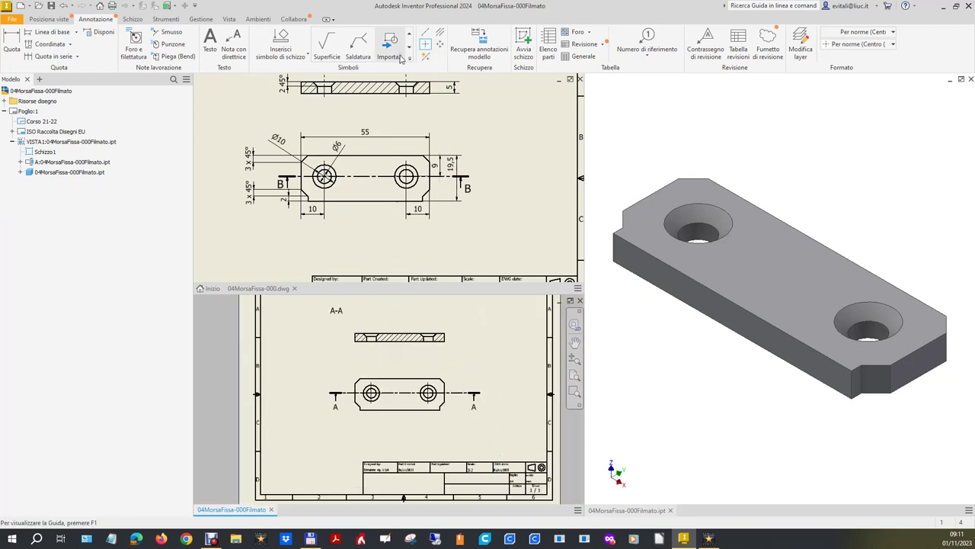
click(439, 32)
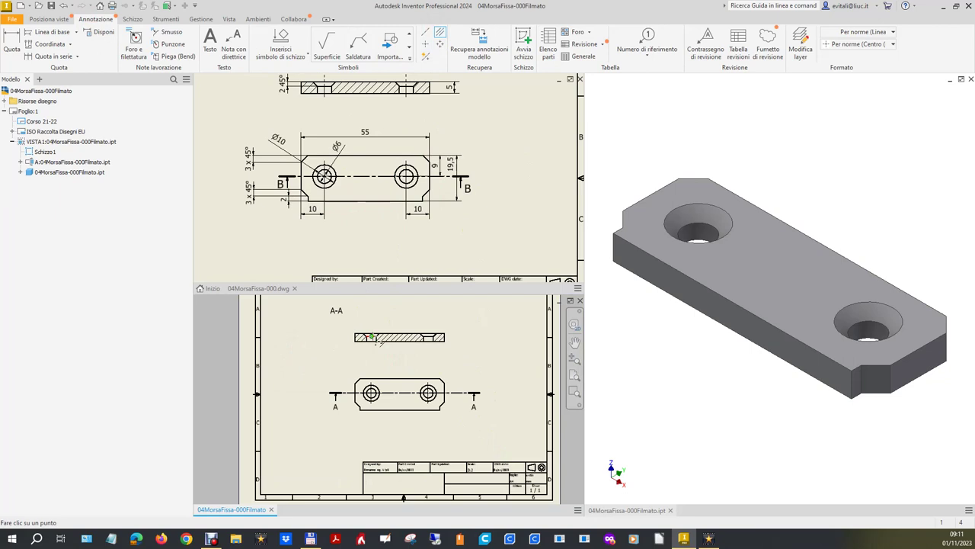
scroll(371, 336, up, 3)
scroll(351, 358, up, 2)
click(329, 359)
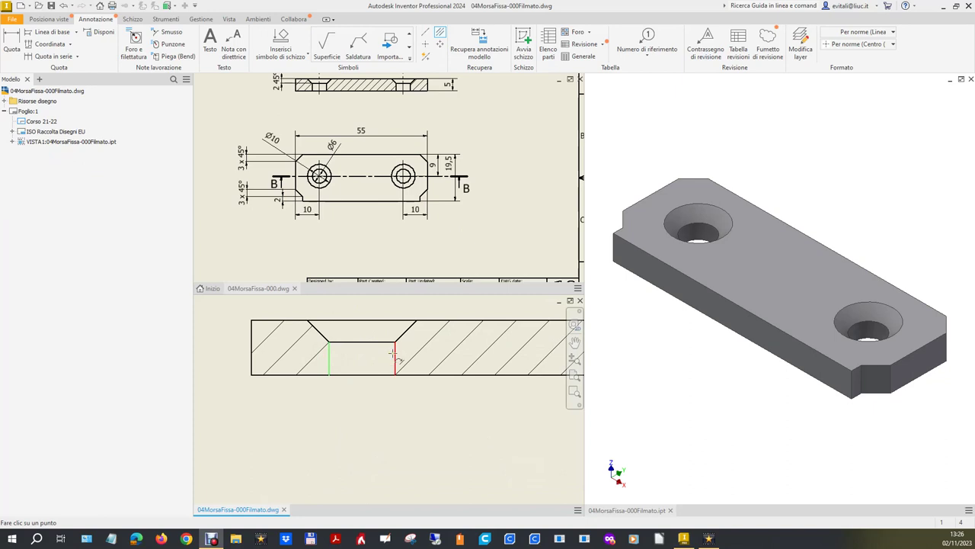
Complete the left hole's centre line and stretch it upward past the section
click(394, 354)
key(Escape)
click(362, 328)
drag(362, 324, 362, 303)
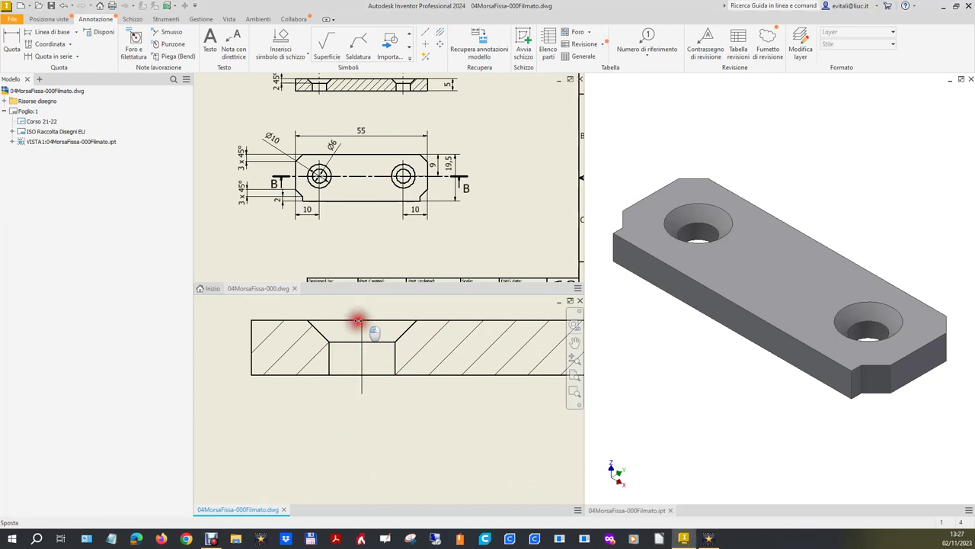
scroll(268, 413, up, 3)
scroll(278, 421, up, 1)
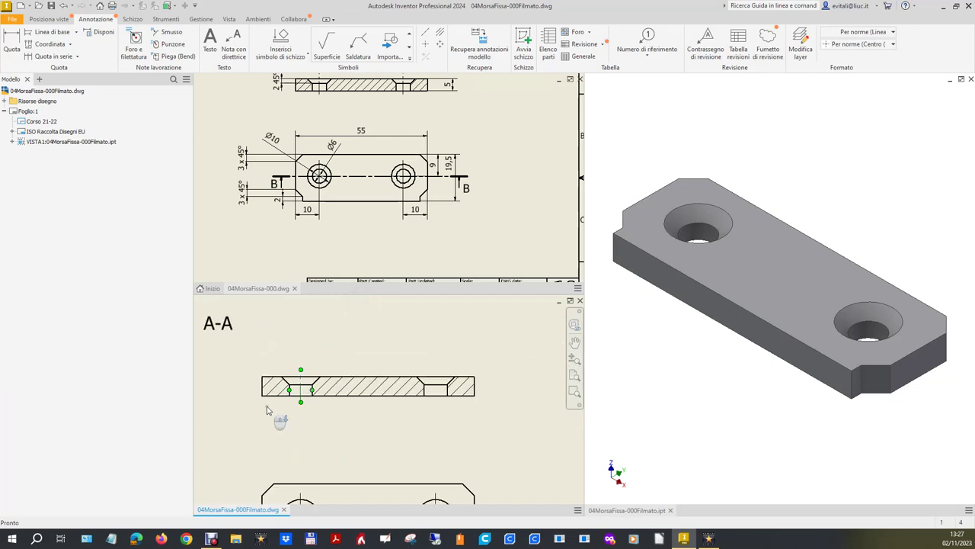
scroll(421, 434, down, 3)
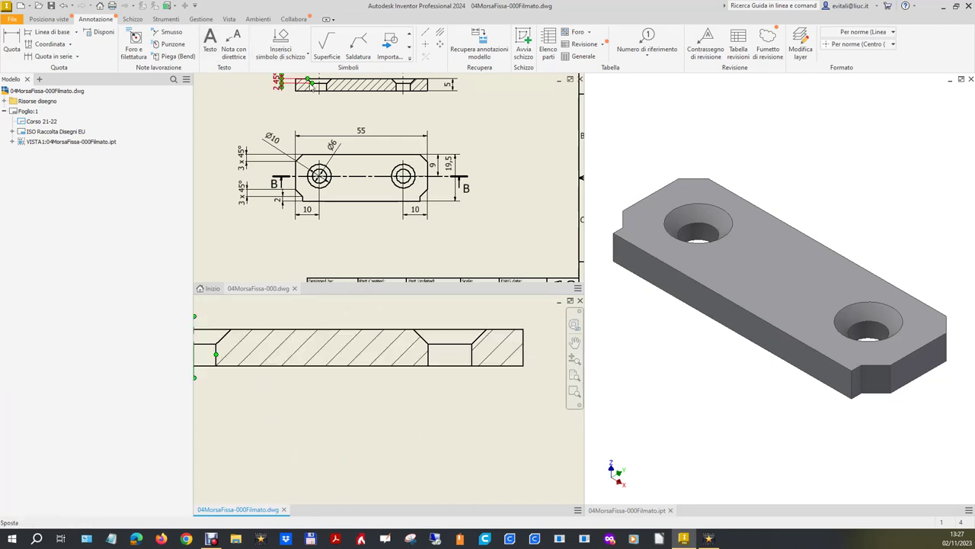
Add a bisector centre line to the right hole and extend it upward
click(439, 32)
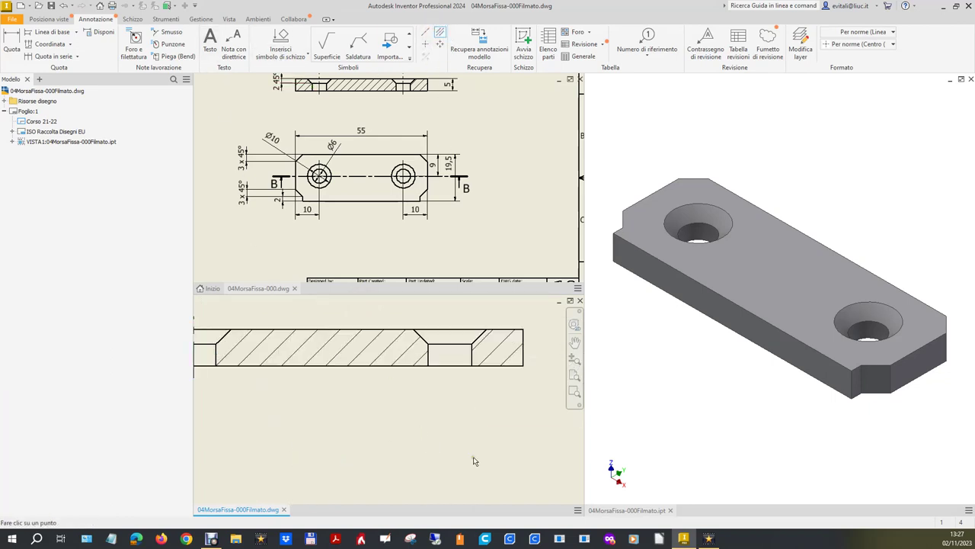
click(428, 358)
click(470, 359)
key(Escape)
drag(450, 332, 450, 315)
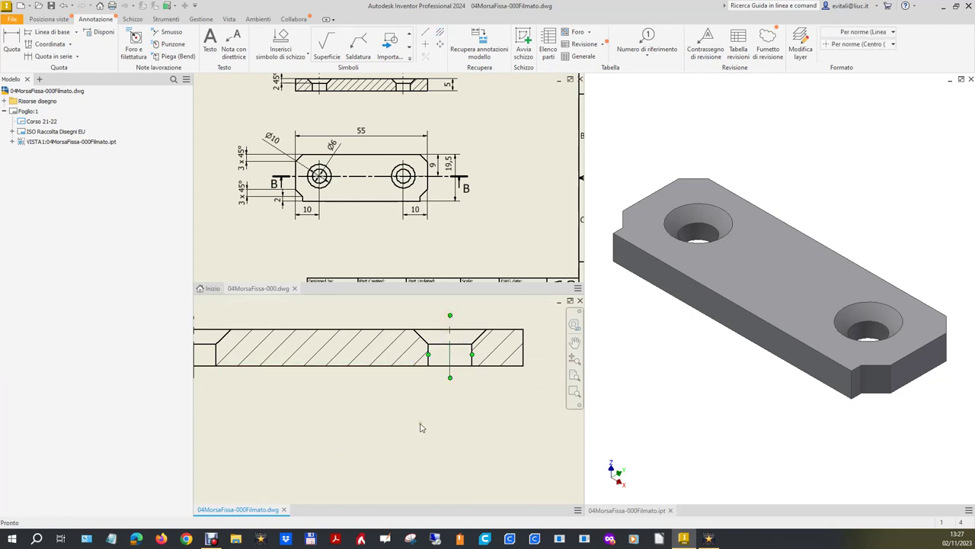
scroll(450, 335, up, 3)
scroll(378, 352, up, 2)
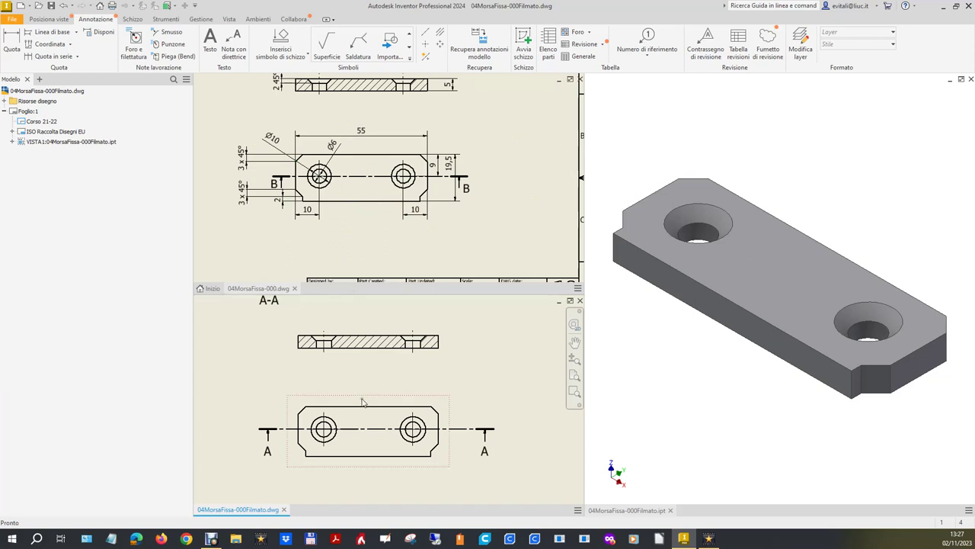
Dimension the plan view's 55,00 length and the left hole's Ø6,00 and Ø10,00 diameters
click(11, 44)
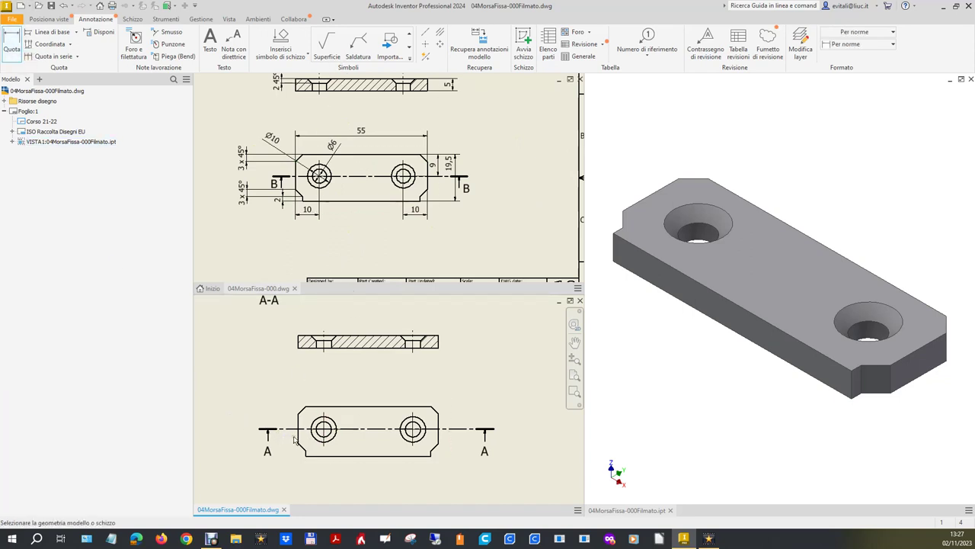
click(298, 440)
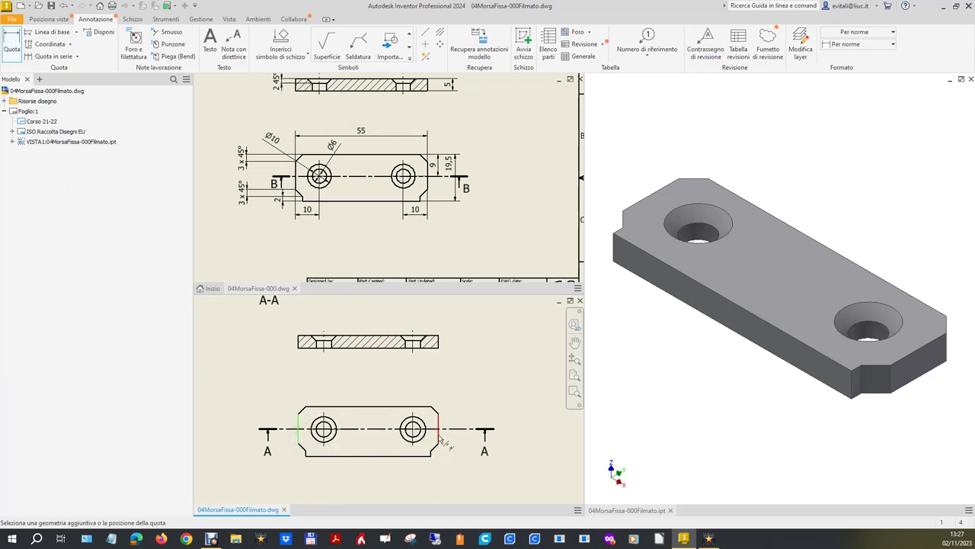
click(415, 406)
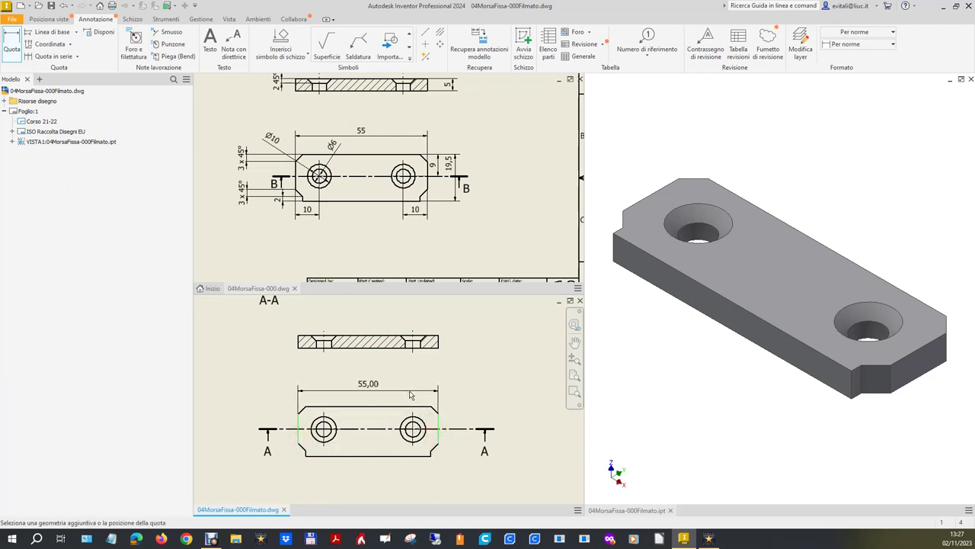
click(408, 389)
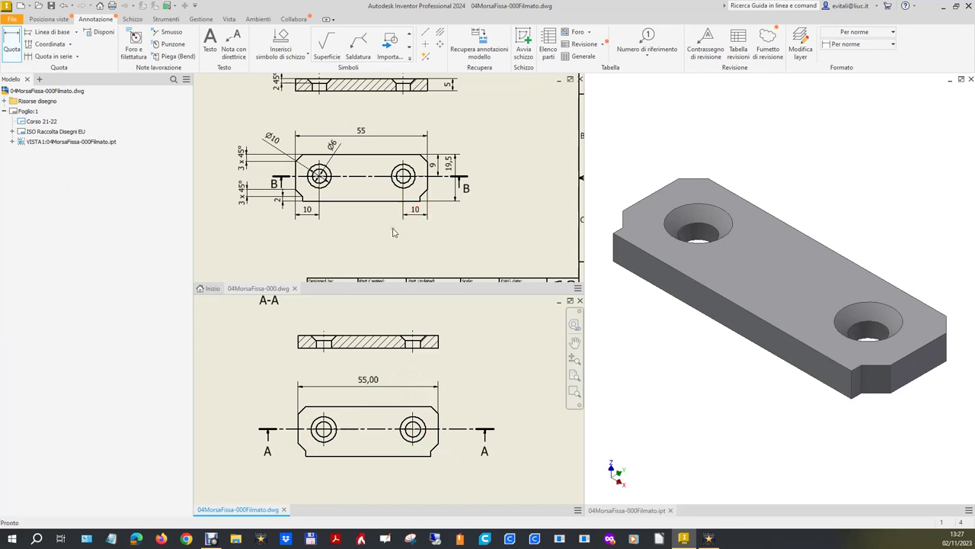
click(13, 40)
click(332, 423)
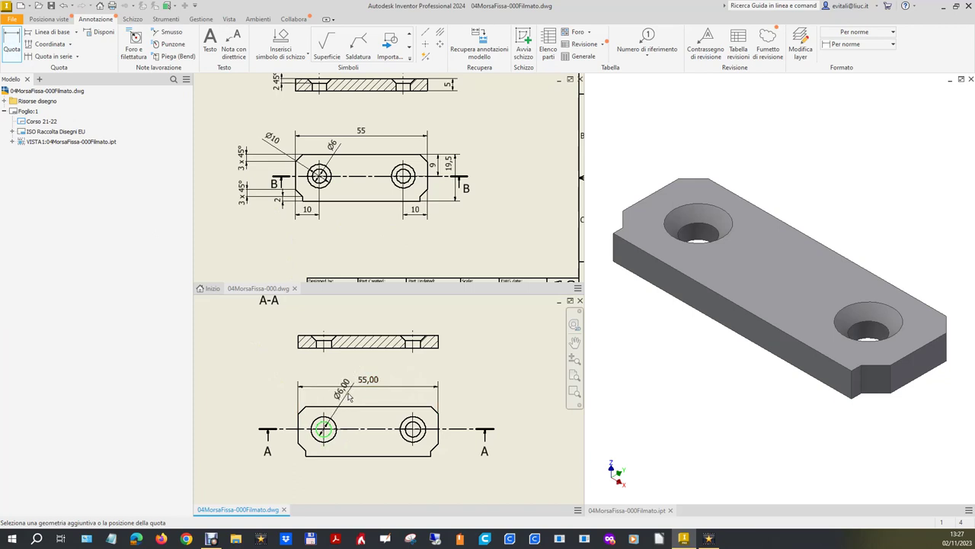
click(344, 397)
click(314, 419)
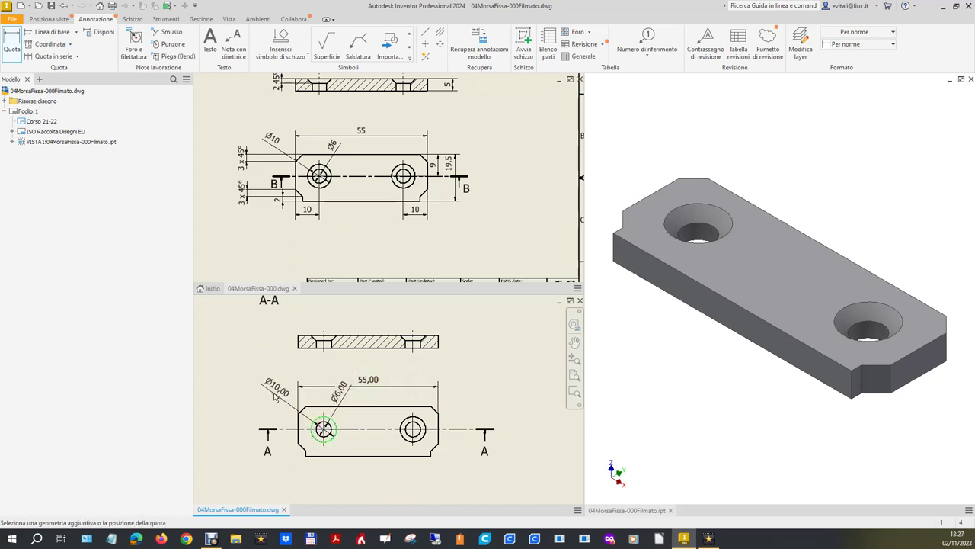
click(276, 395)
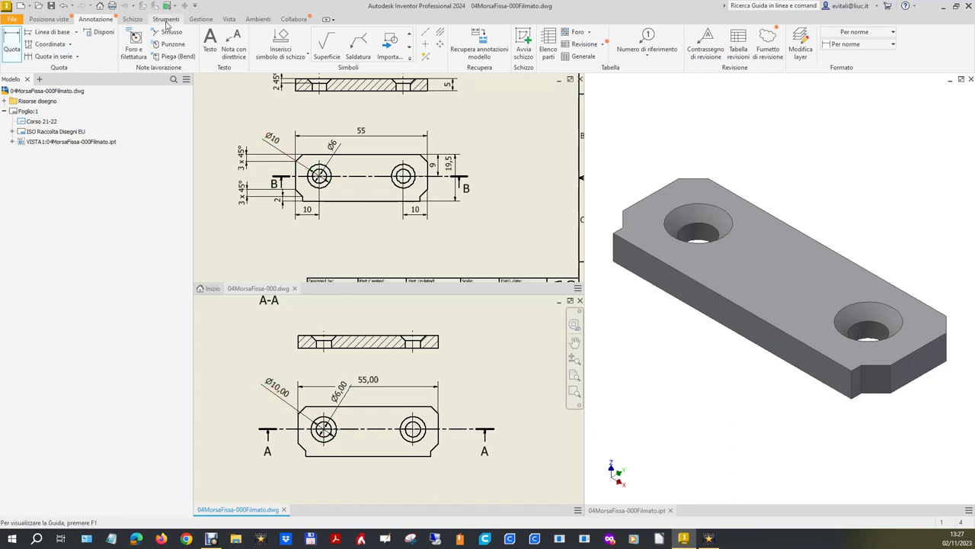
click(163, 19)
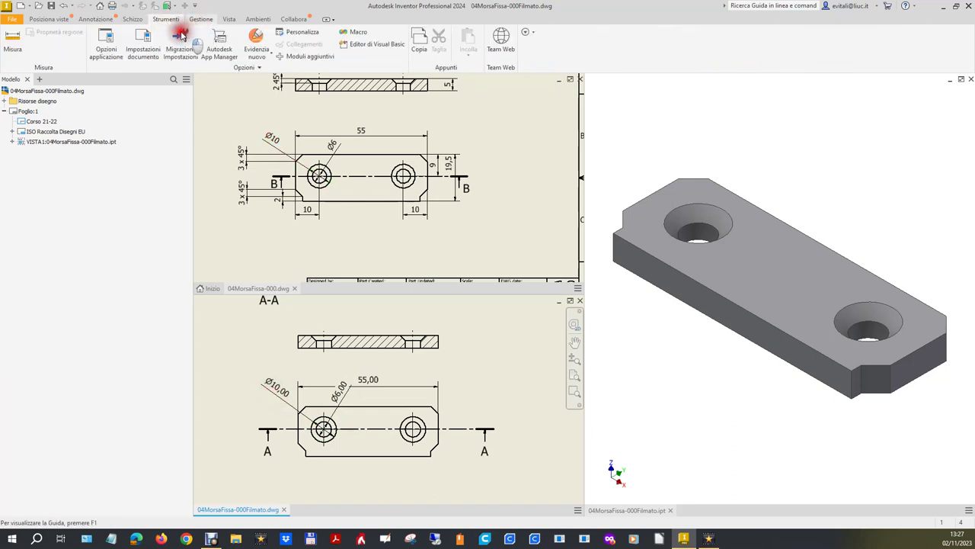
Turn off trailing zeros for linear and angular dimensions in Default (ISO) and save the style
click(201, 19)
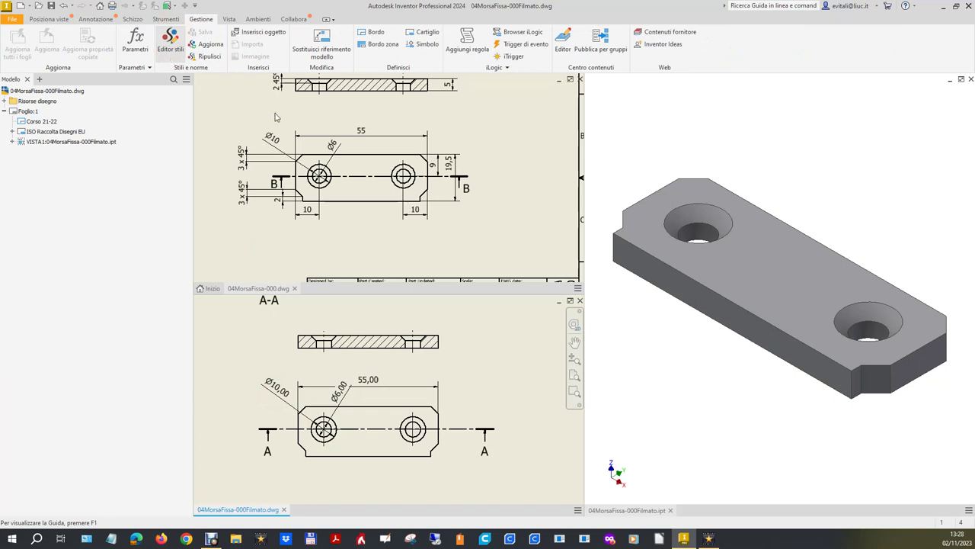
click(543, 195)
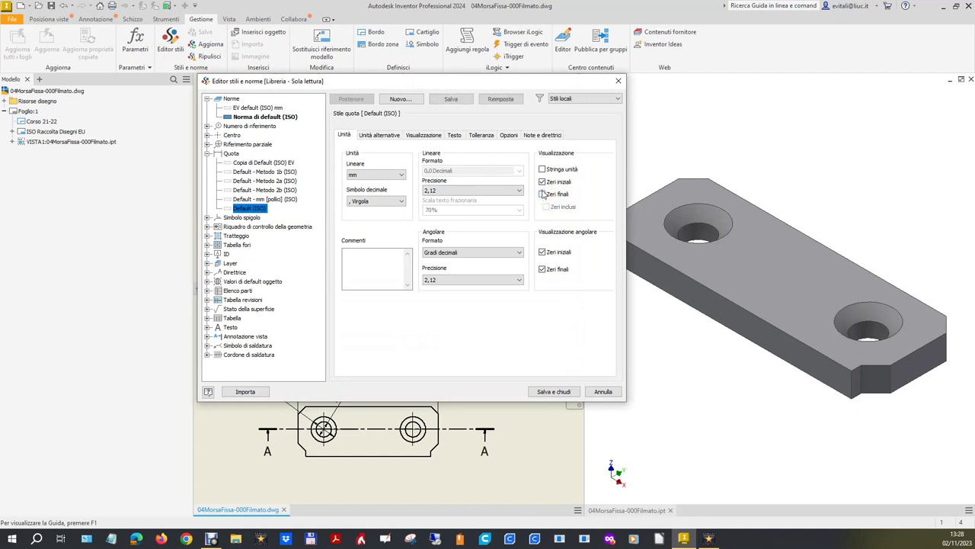
click(542, 182)
click(542, 183)
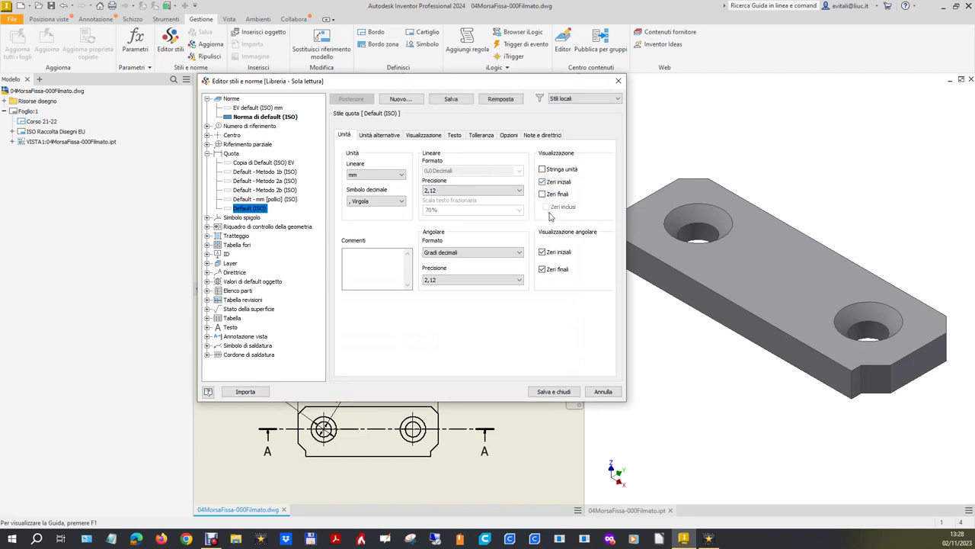
click(542, 271)
click(567, 391)
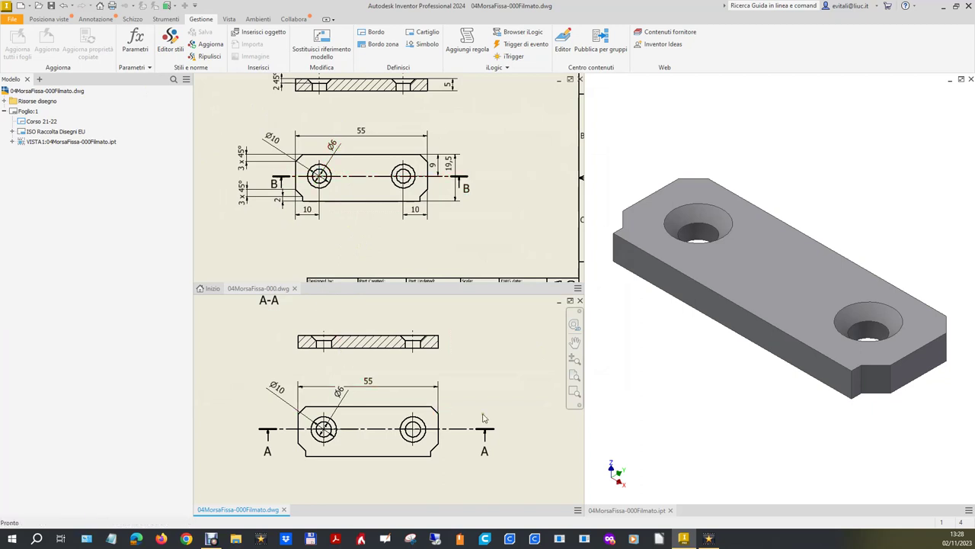
click(99, 19)
Add the 19,5 overall height dimension and delete the unwanted 8,75 dimension
click(11, 44)
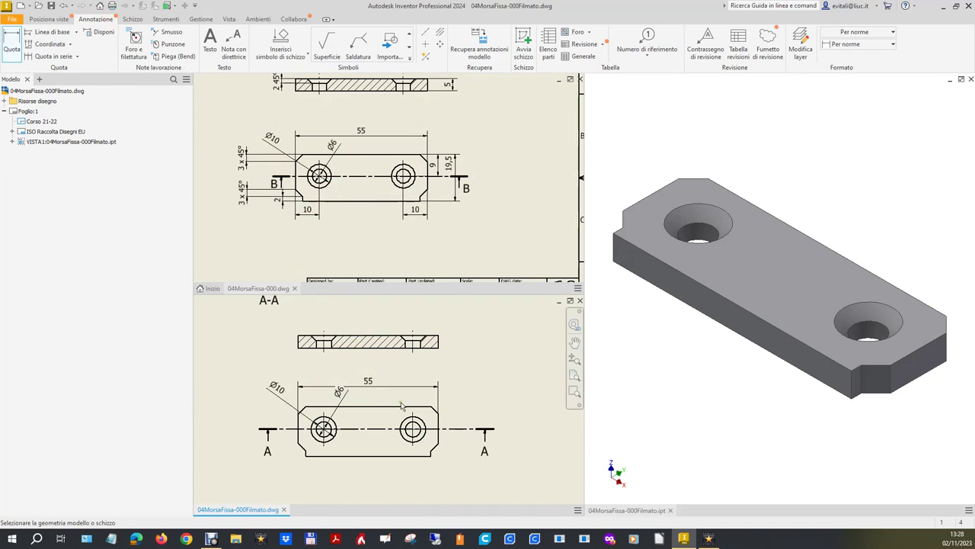
click(452, 432)
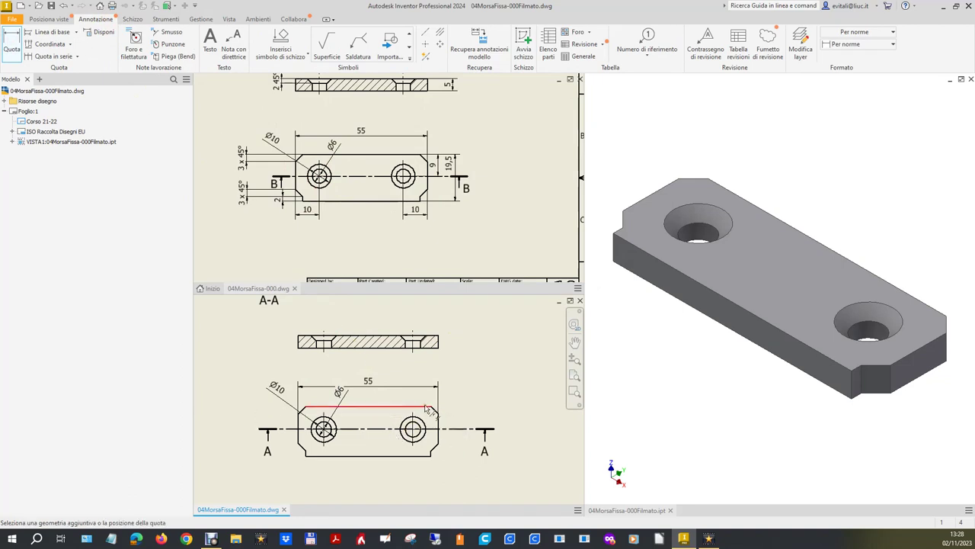
click(427, 408)
click(461, 418)
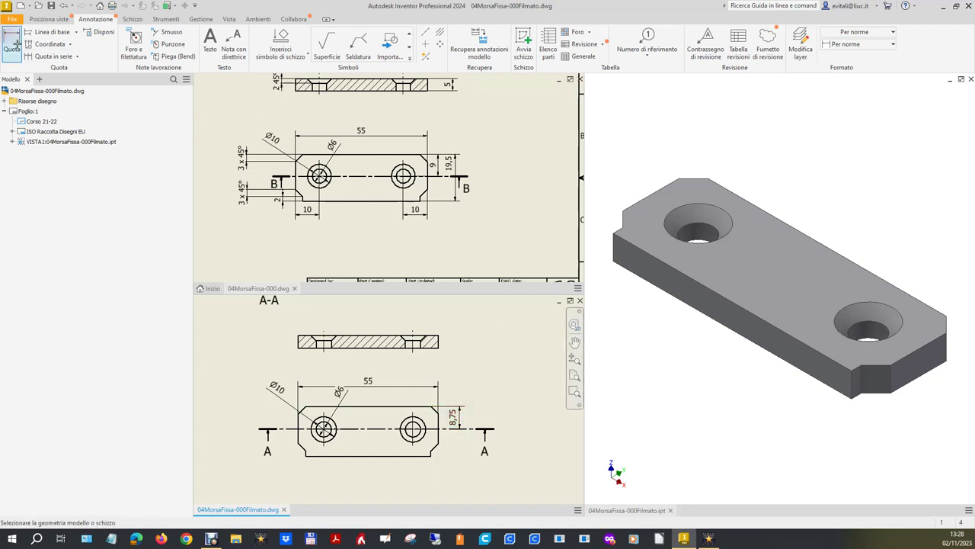
click(413, 407)
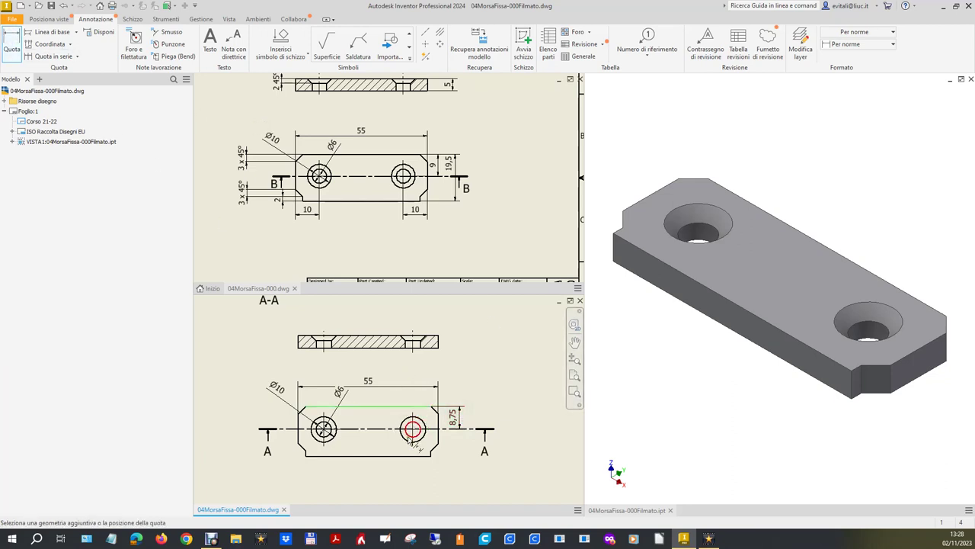
click(411, 455)
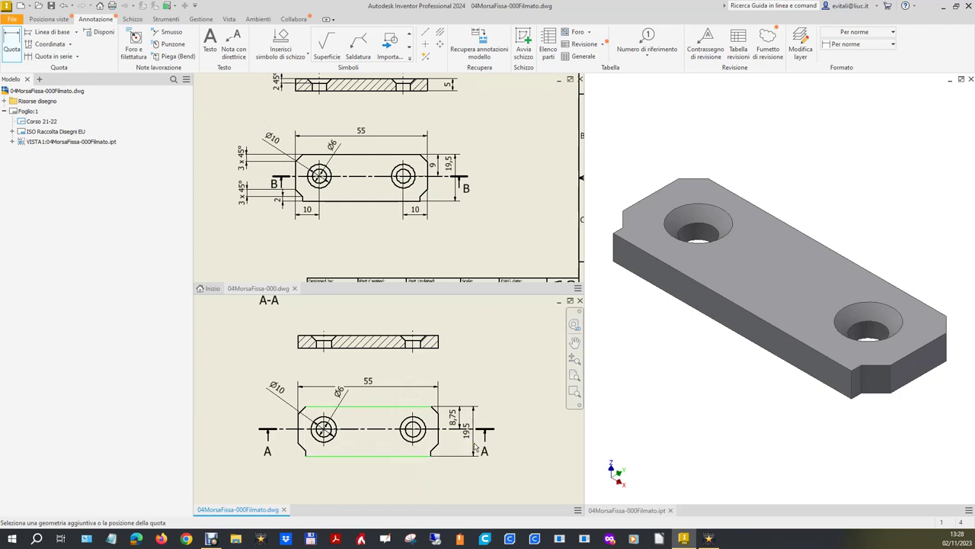
click(475, 448)
scroll(475, 442, up, 5)
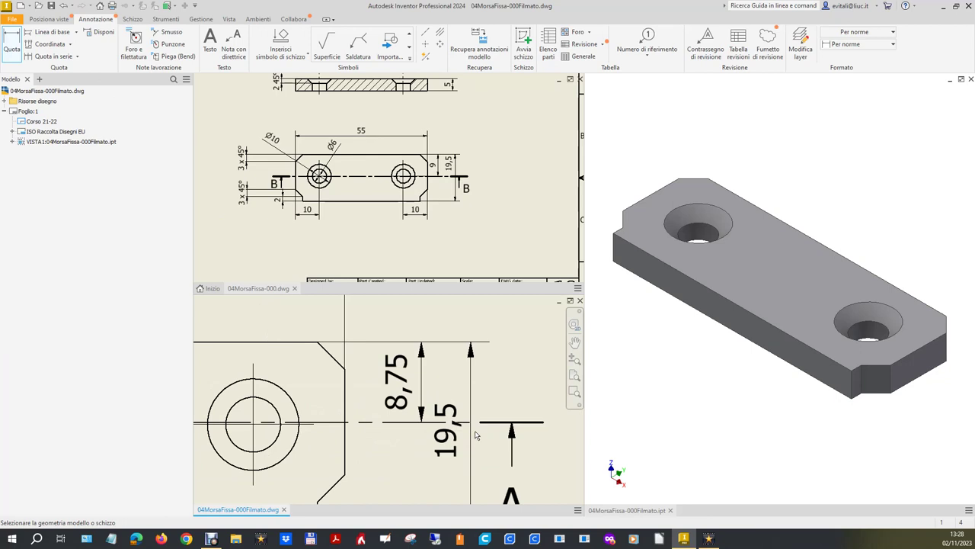
key(Escape)
click(408, 381)
key(Delete)
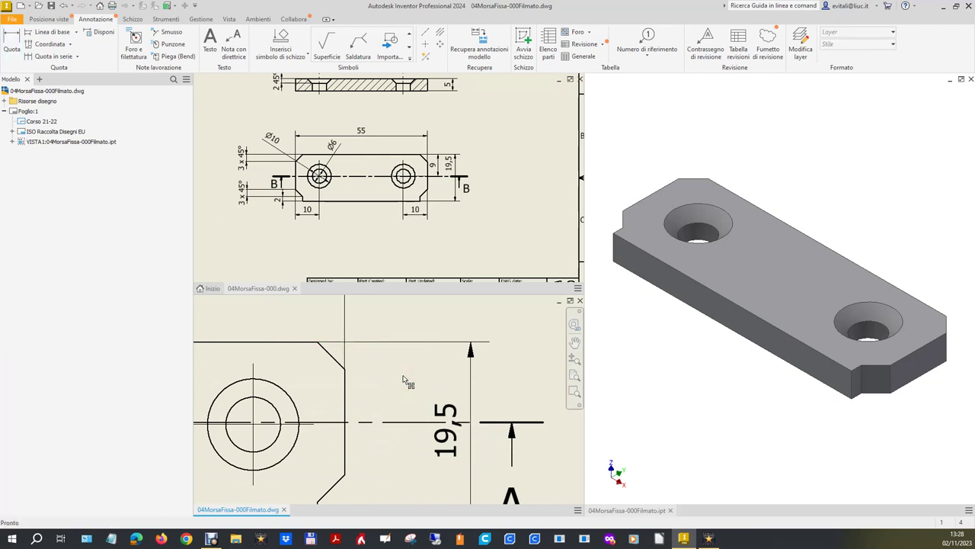
drag(403, 422, 401, 425)
Dimension the 9 distance from the hole centre to the top edge
click(13, 47)
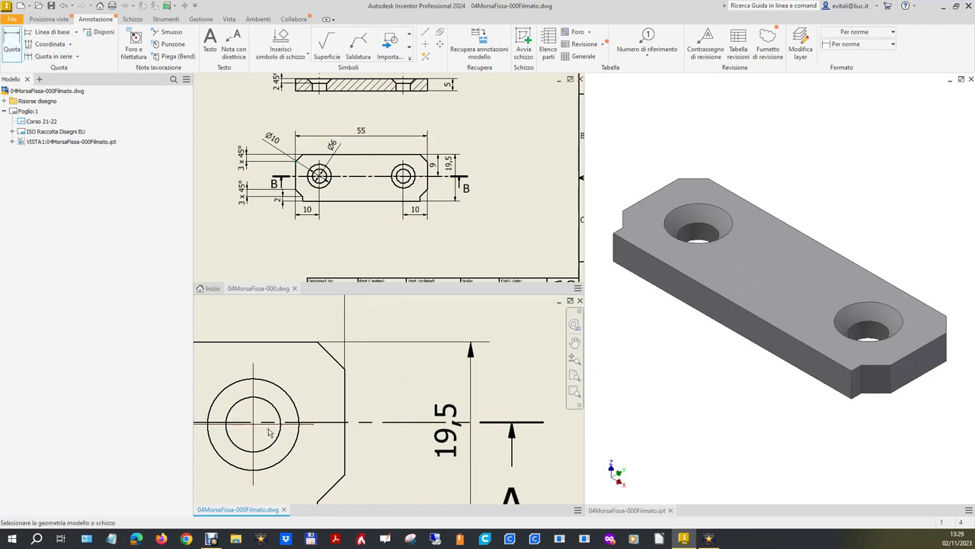
click(267, 426)
click(279, 342)
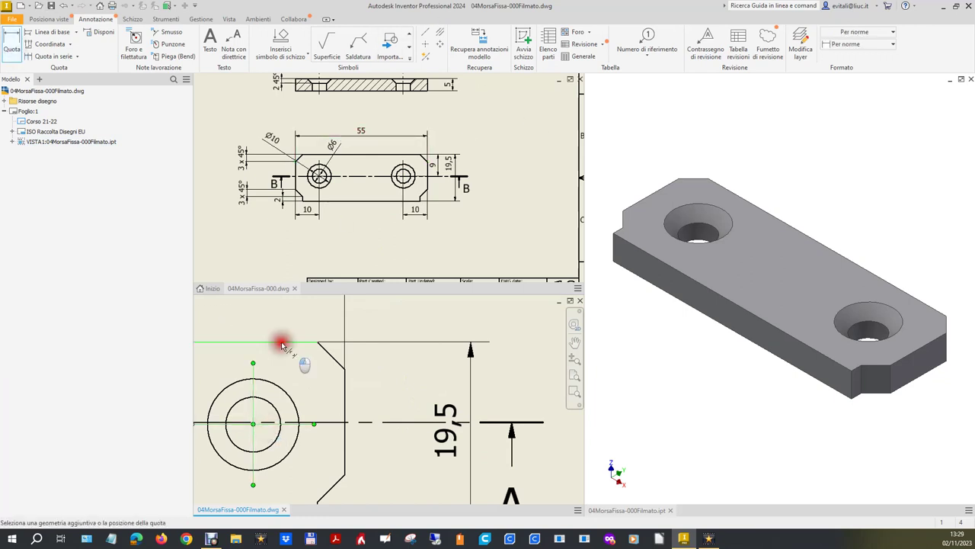
click(419, 358)
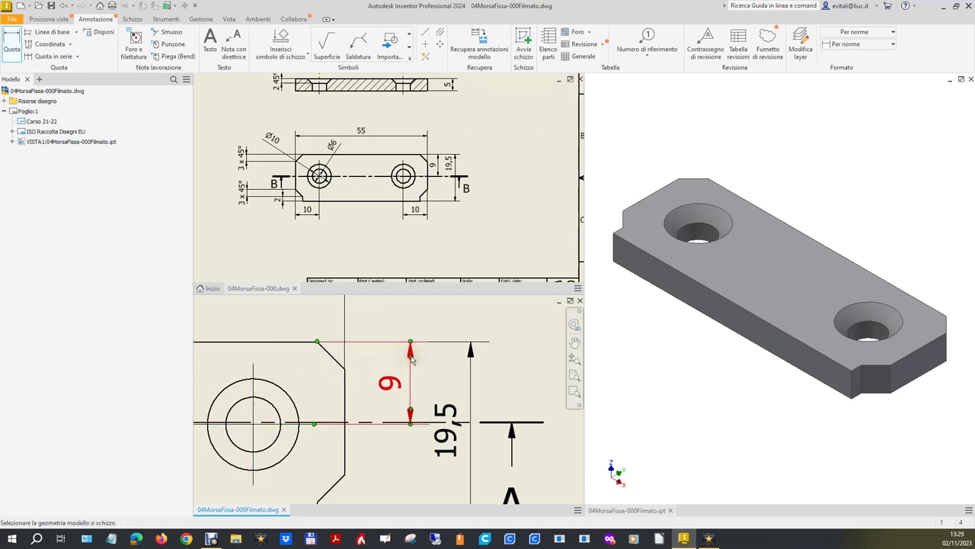
scroll(423, 359, up, 4)
key(Escape)
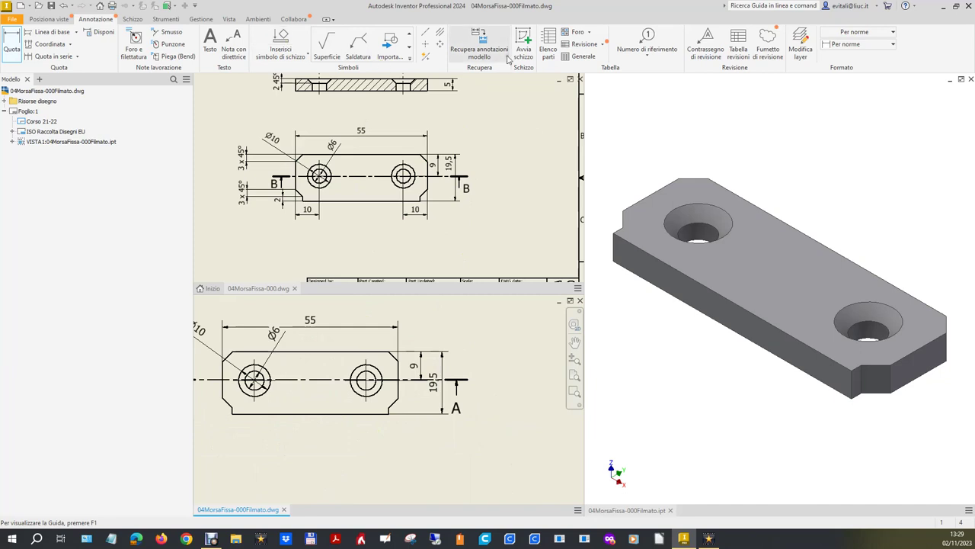
Place 10 dimensions from each hole to its nearest plate end, below the part
click(20, 42)
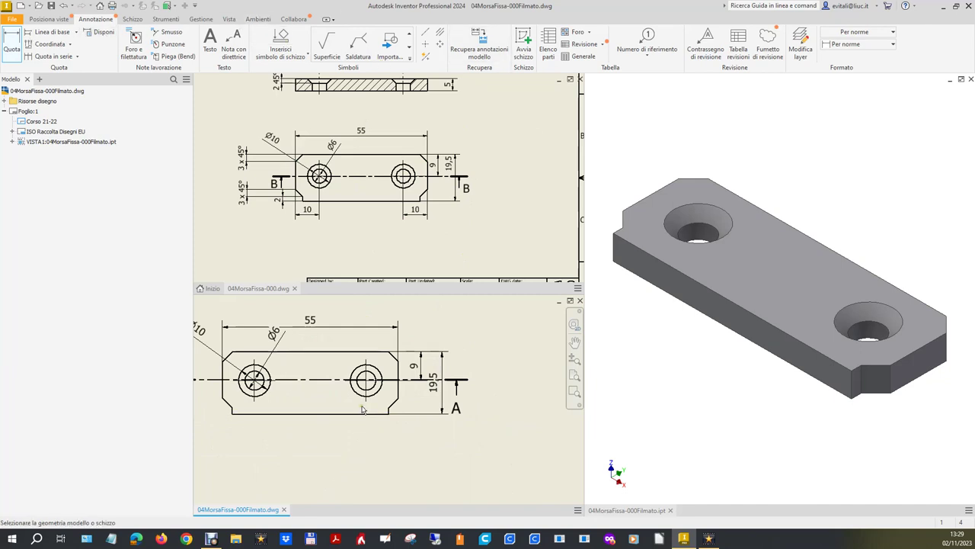
click(366, 394)
click(399, 393)
click(403, 446)
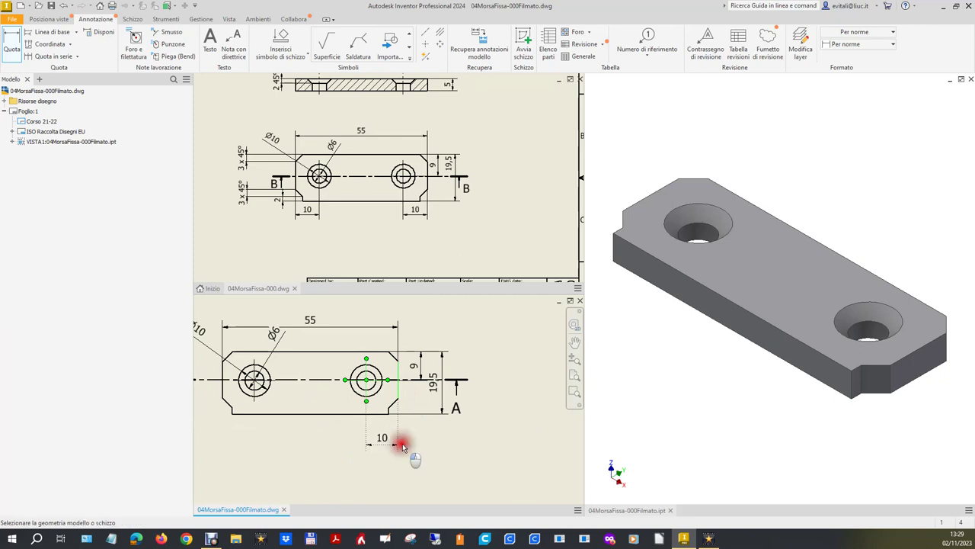
click(264, 399)
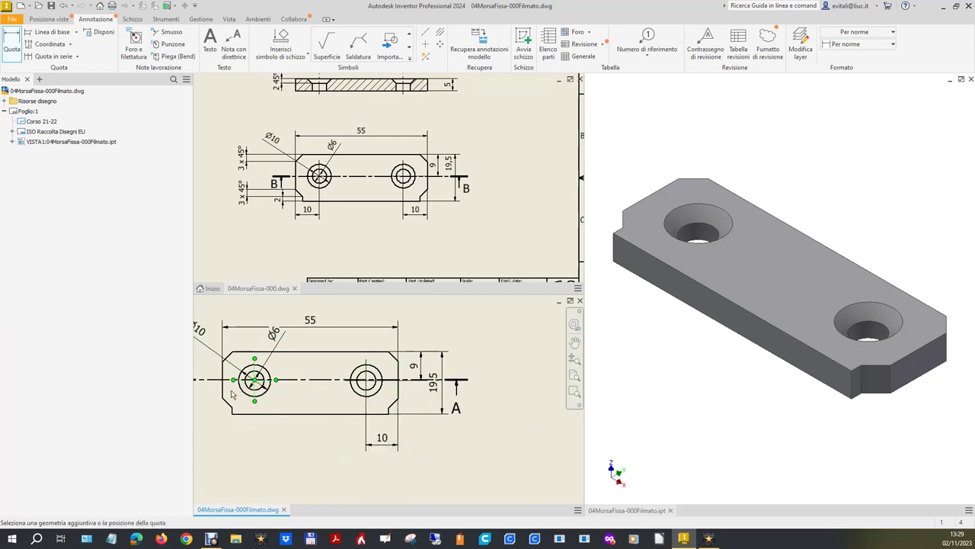
click(223, 390)
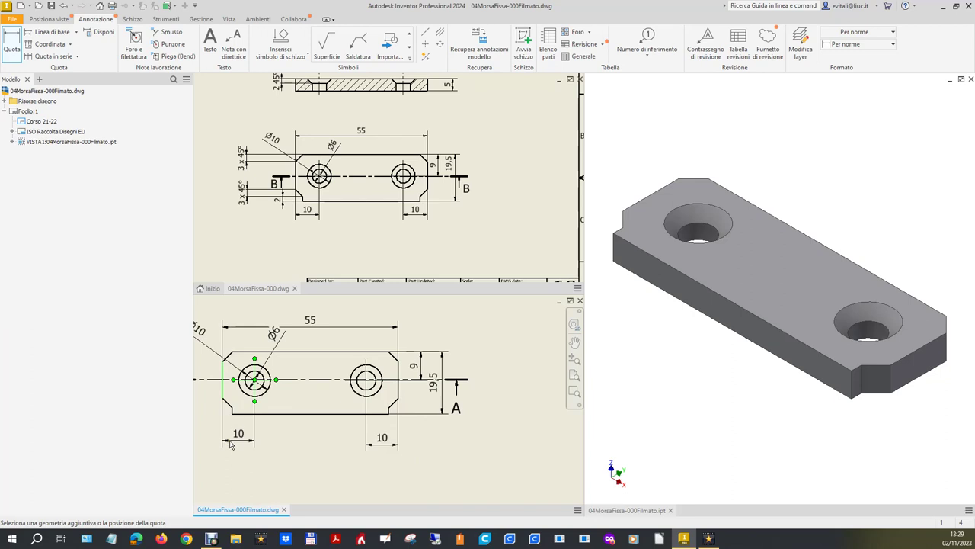
click(232, 449)
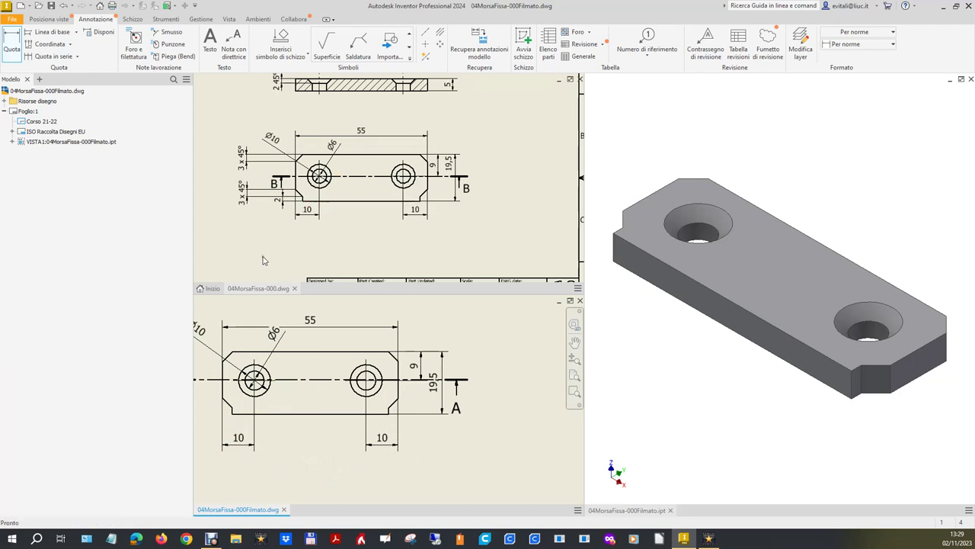
Dimension the lower-left chamfer as 2, placed left of the part
scroll(456, 414, down, 2)
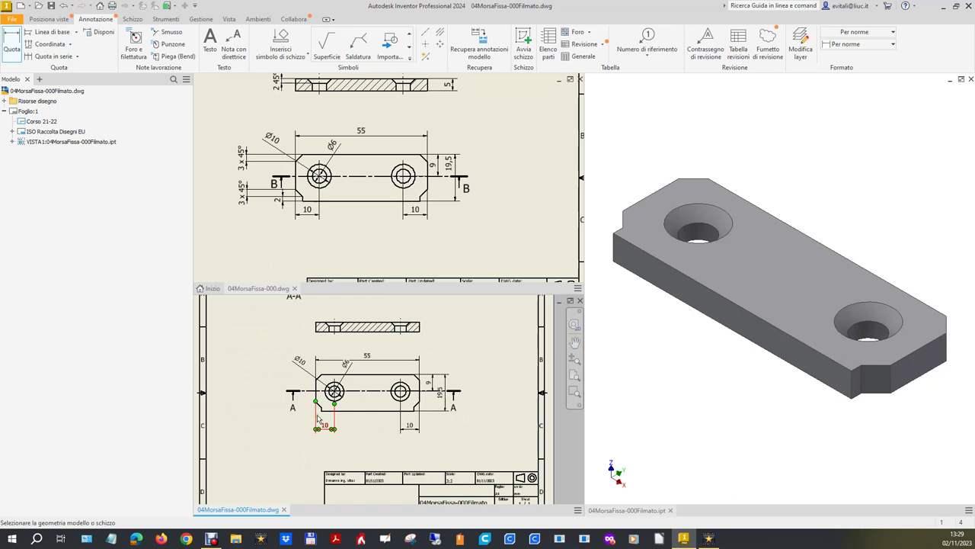
scroll(324, 416, up, 3)
click(12, 44)
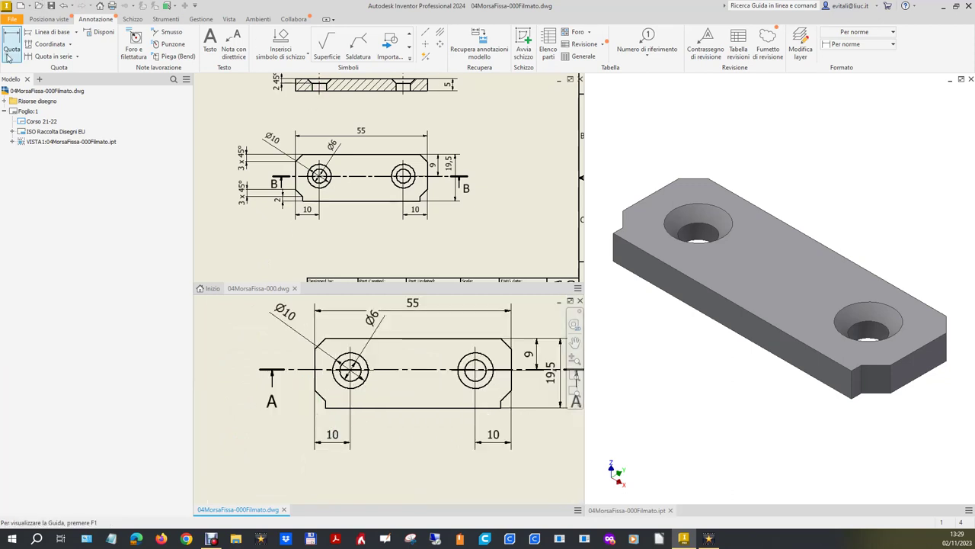
scroll(327, 424, up, 2)
click(325, 387)
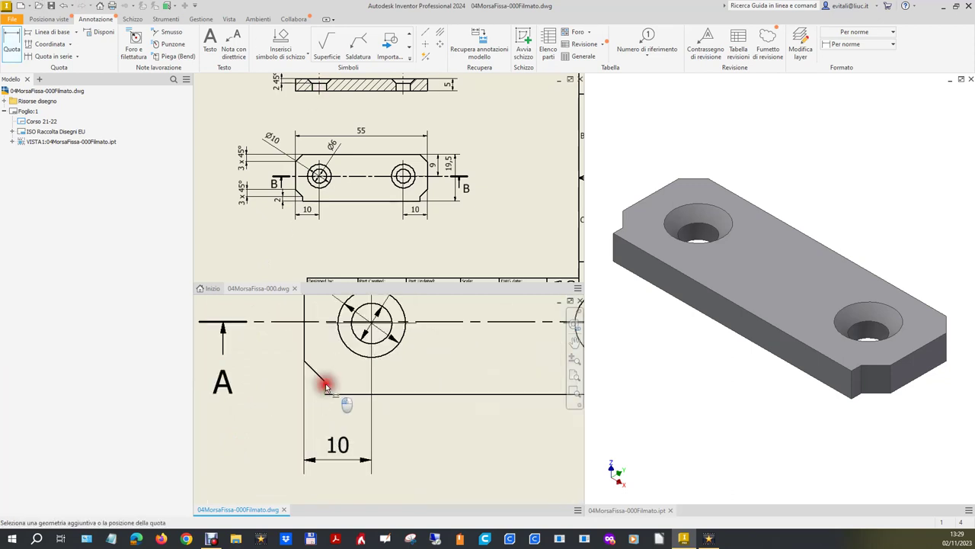
click(277, 400)
scroll(453, 473, down, 2)
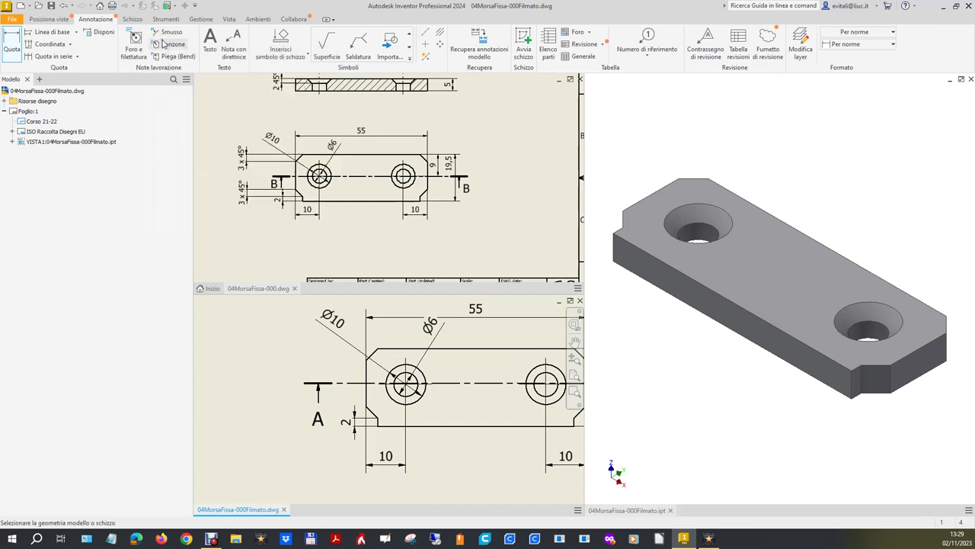
Dimension the upper-left chamfer as 3 and append 'x 45°' to its text
key(Escape)
key(d)
click(367, 361)
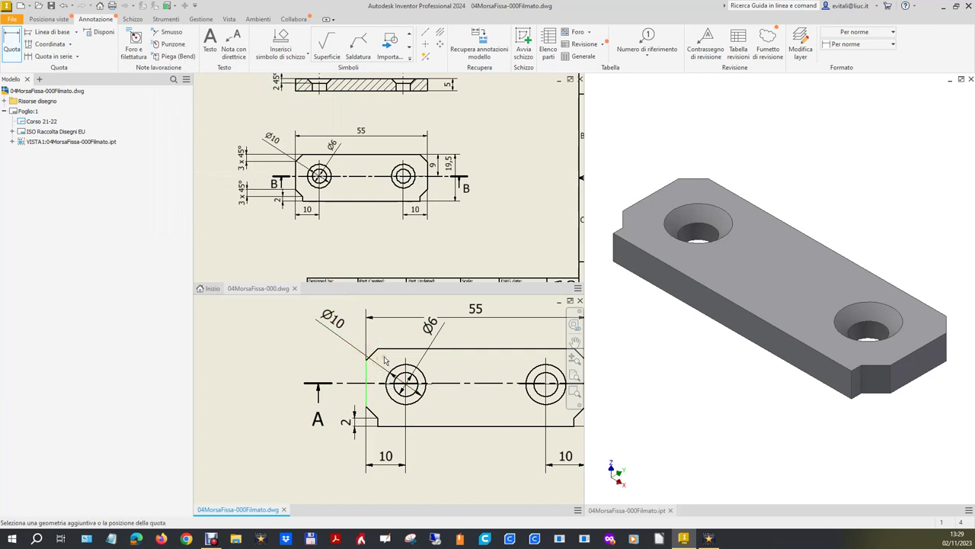
click(385, 351)
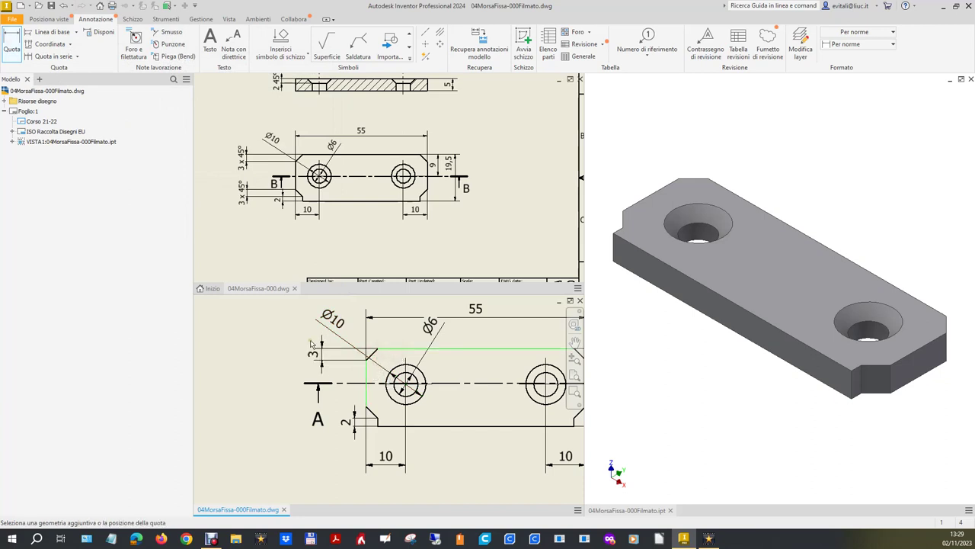
click(269, 339)
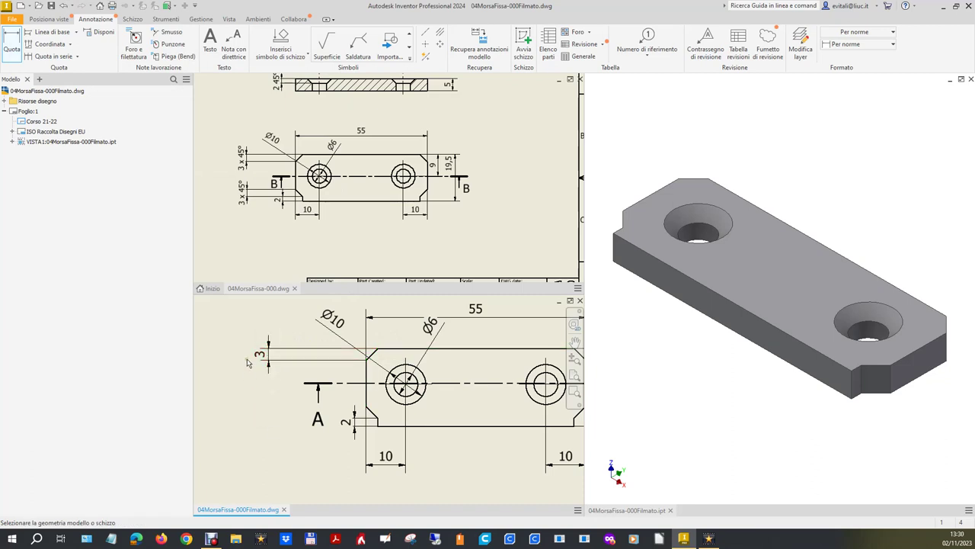
click(260, 355)
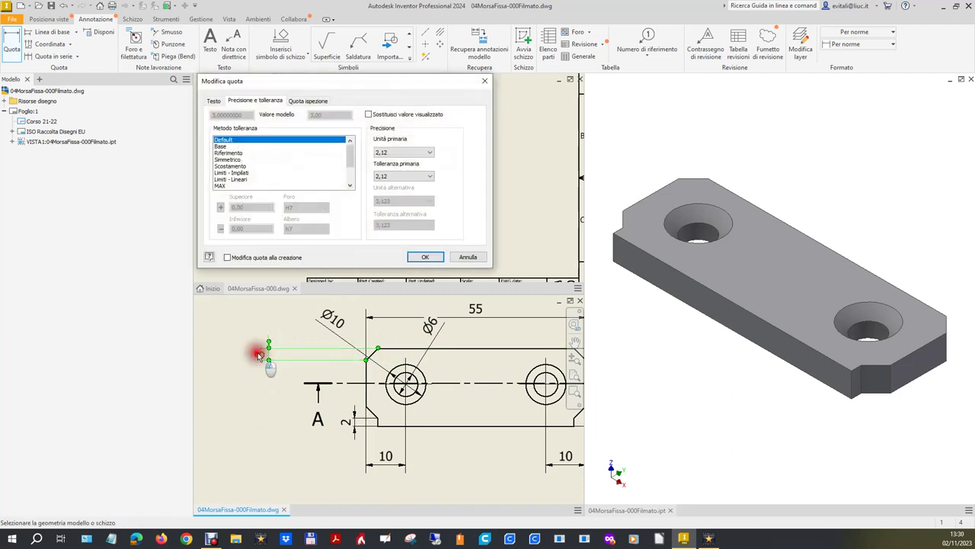
click(213, 101)
click(258, 138)
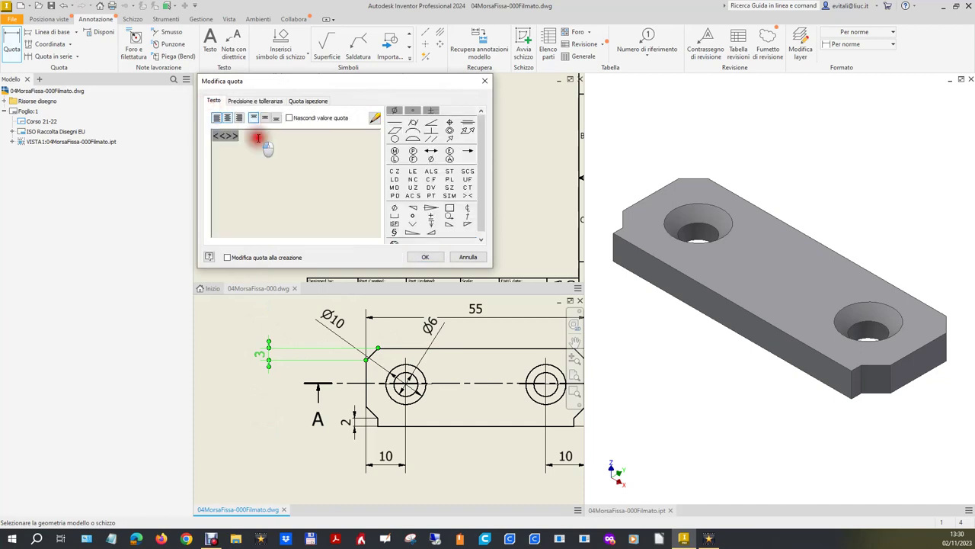
text( x 45°)
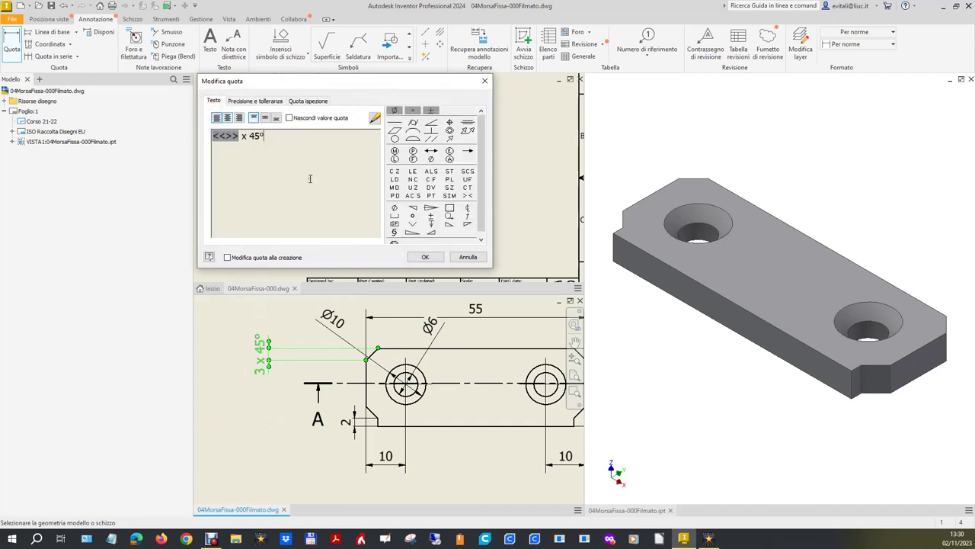
click(430, 259)
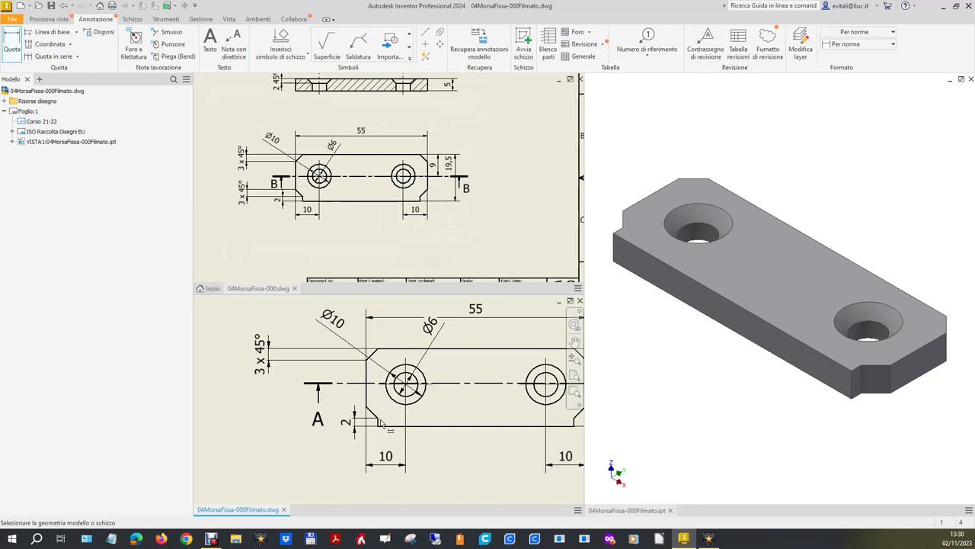
Dimension the lower-left chamfer as 3 and append 'x 45°' to its text
click(374, 418)
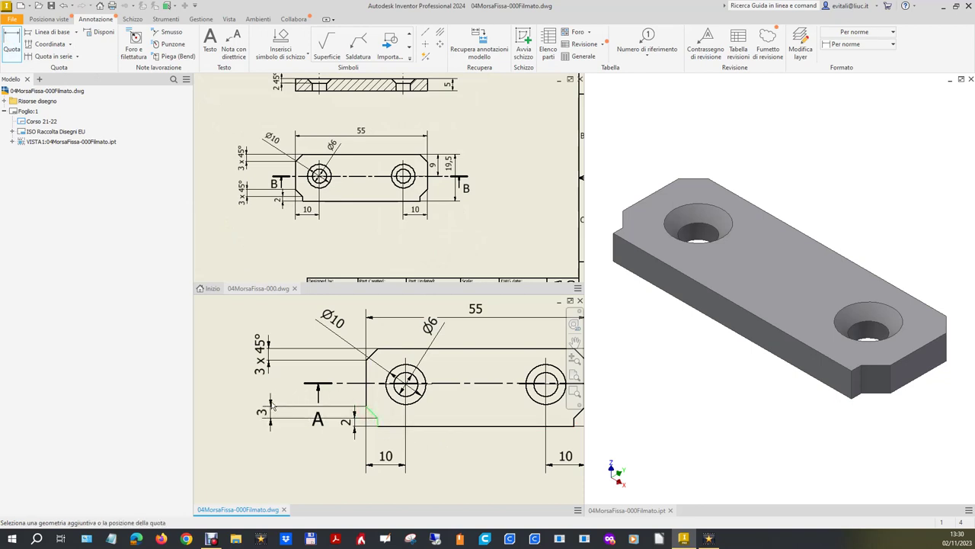
click(272, 412)
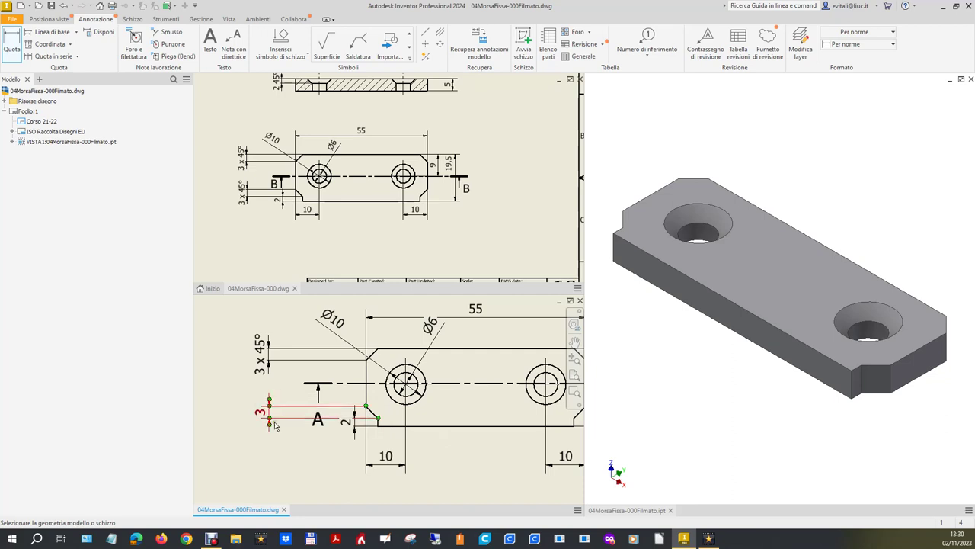
click(260, 416)
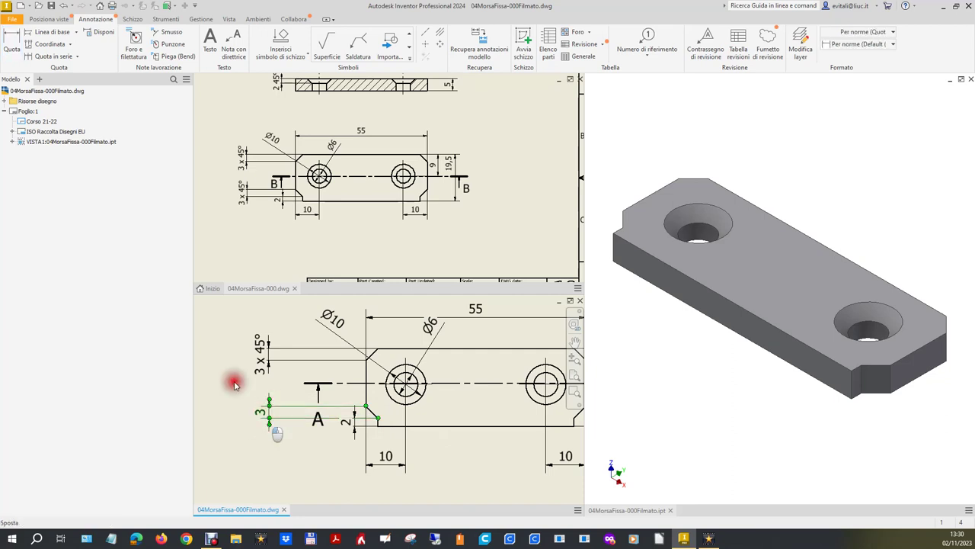
double_click(259, 416)
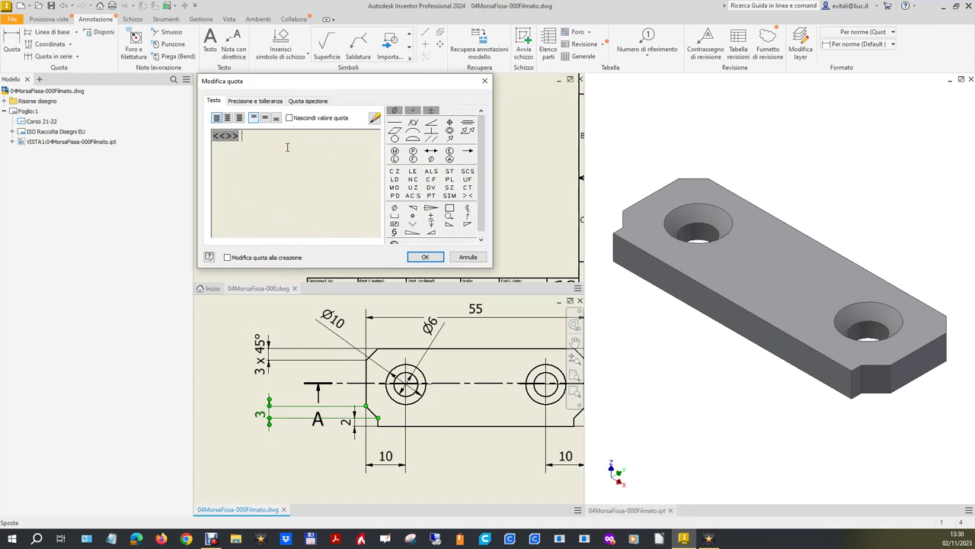
text(x 45°)
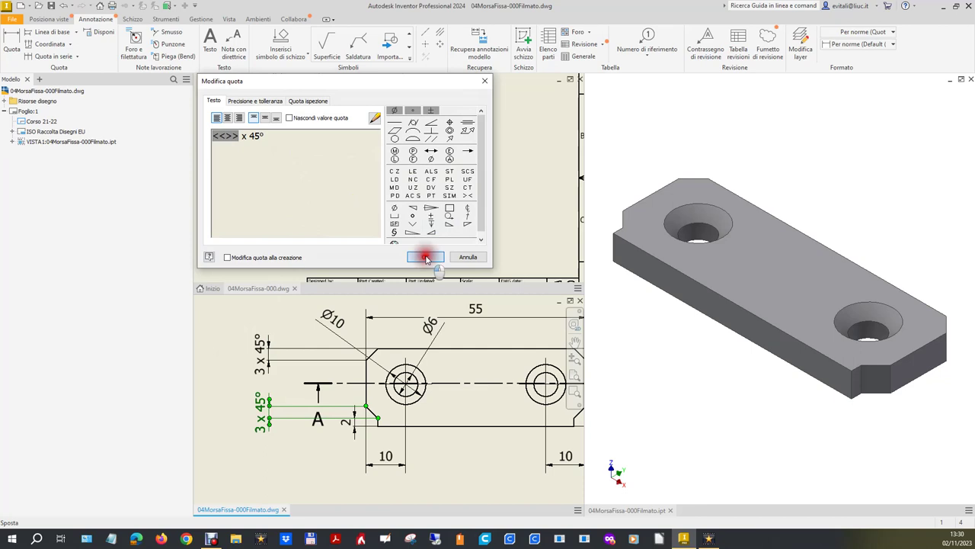
click(425, 257)
click(283, 463)
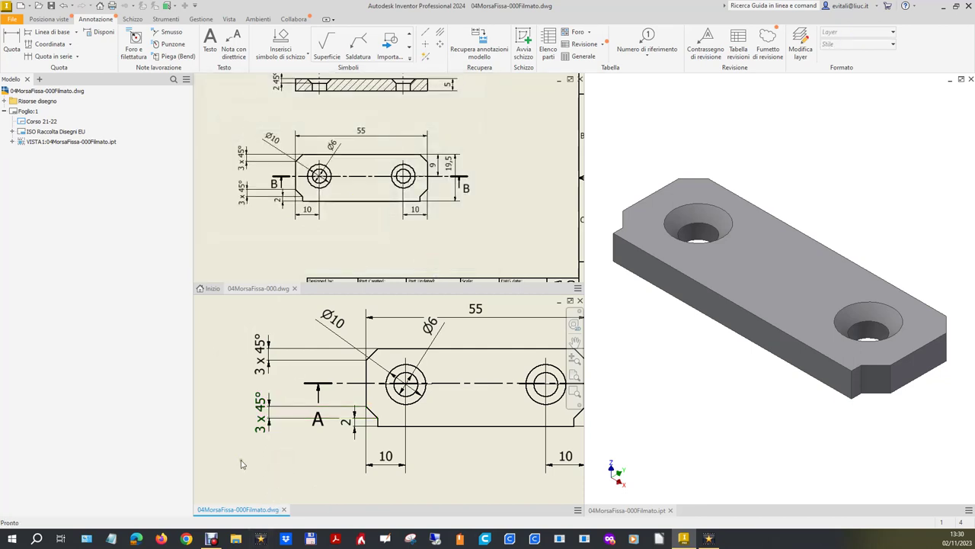
scroll(242, 463, up, 3)
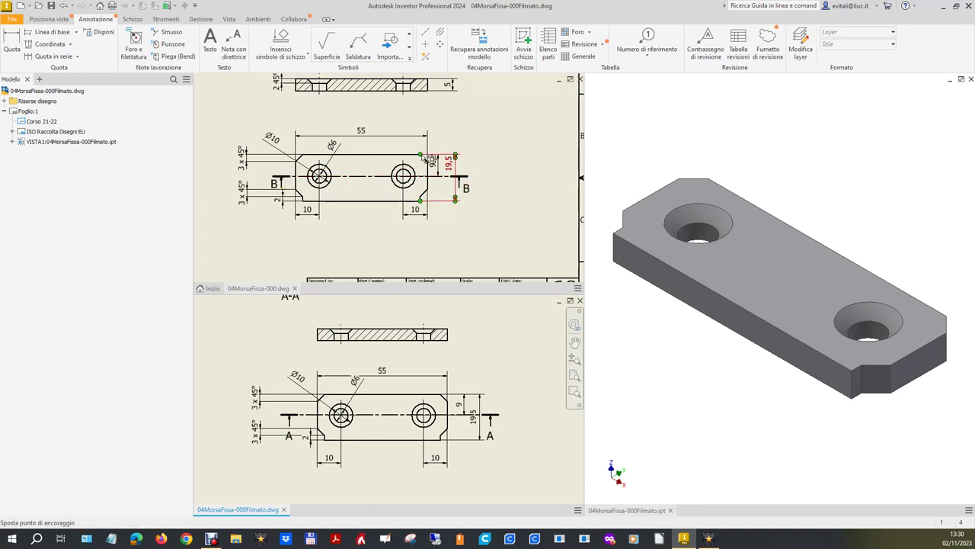
scroll(390, 141, down, 5)
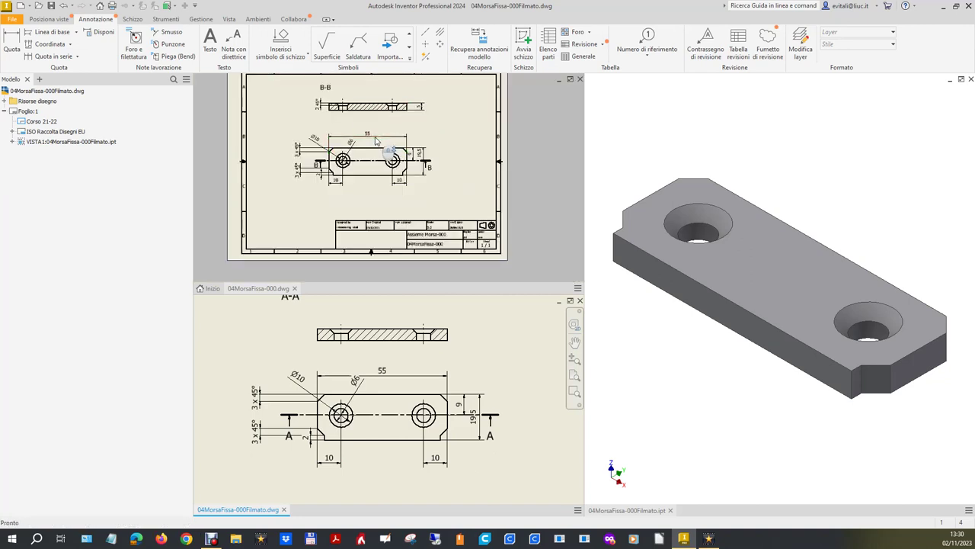
scroll(377, 149, up, 5)
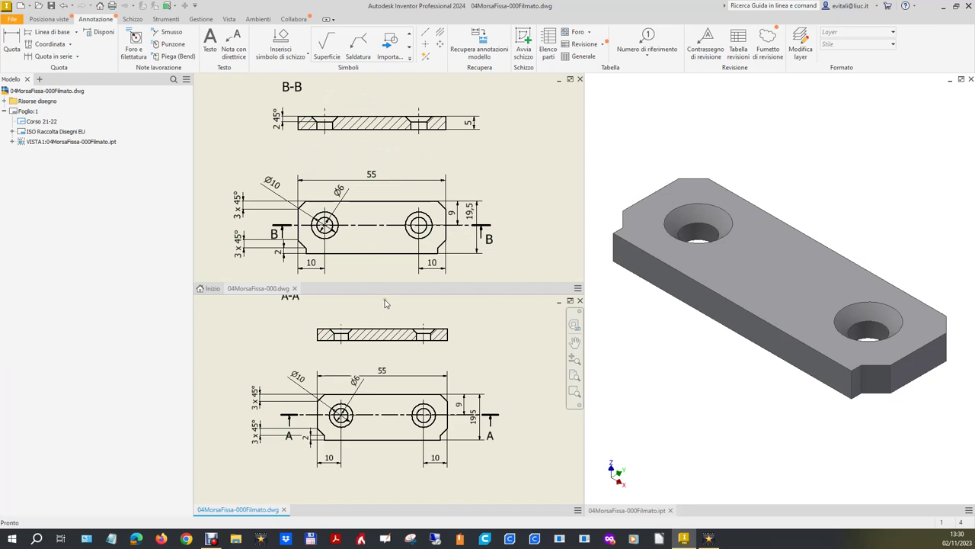
click(11, 42)
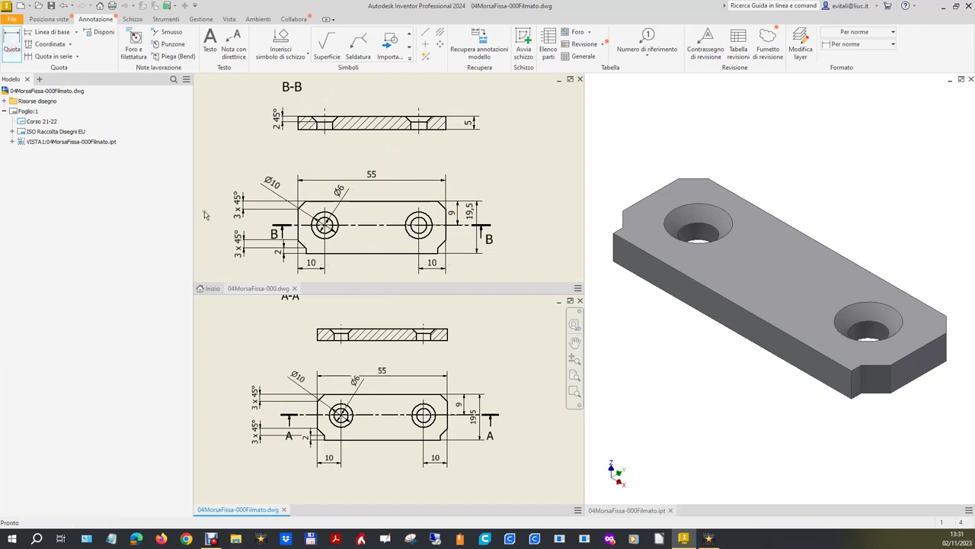
Add the 5 thickness dimension beside section A-A
click(394, 341)
click(397, 329)
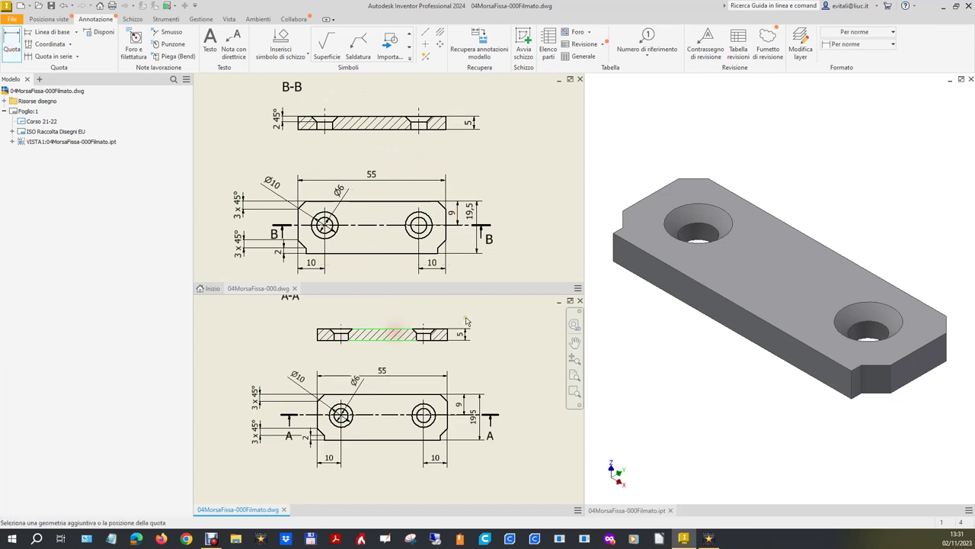
click(477, 324)
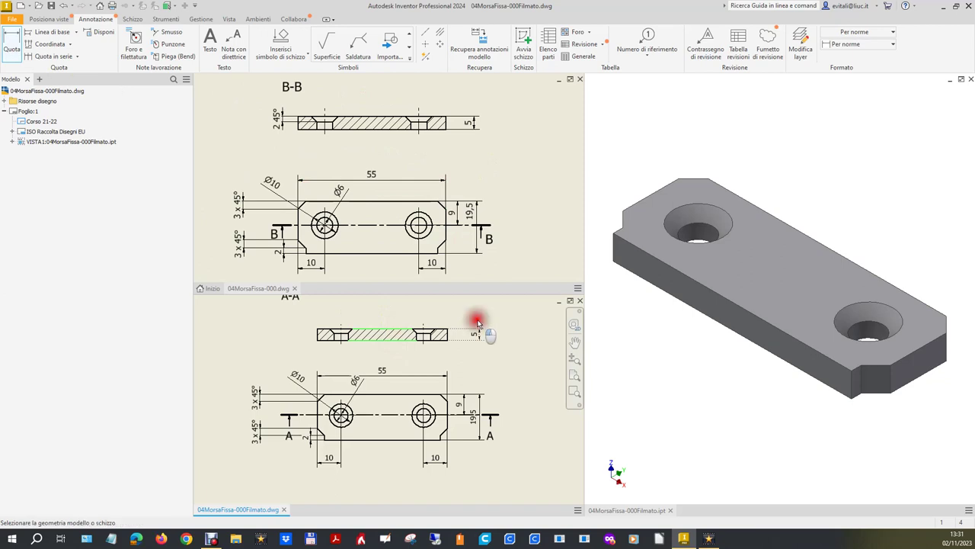
key(Escape)
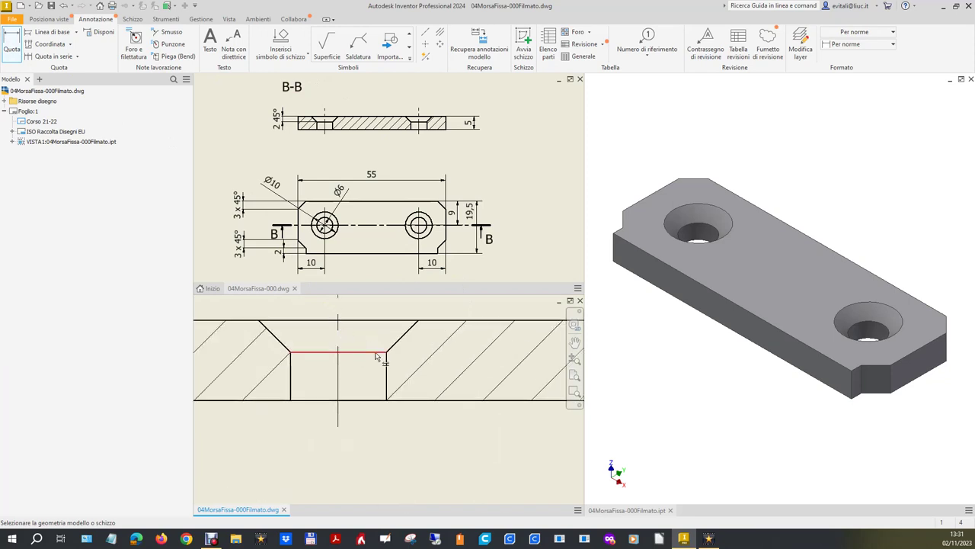
Dimension the 2 countersink depth and append 'x 45°' to its text
click(387, 361)
click(418, 321)
scroll(473, 324, down, 3)
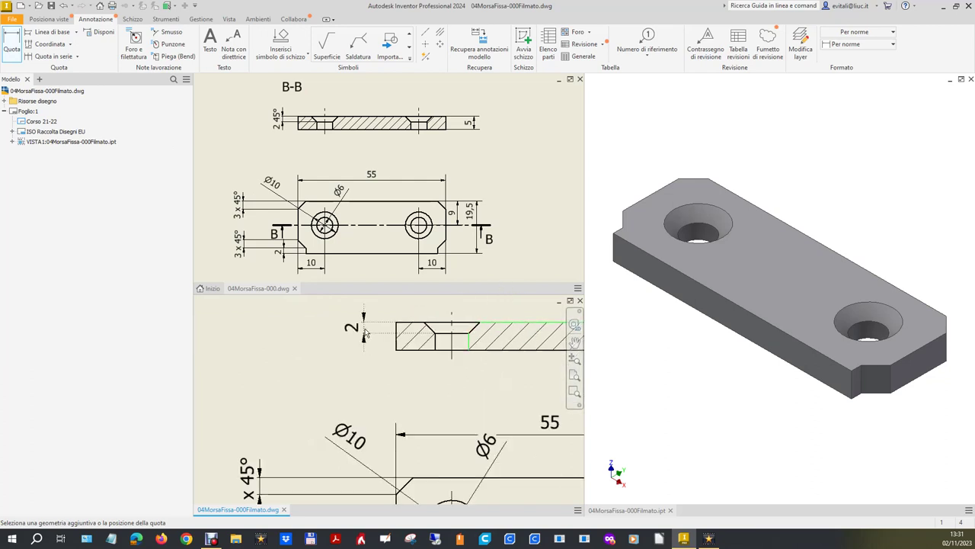
click(365, 333)
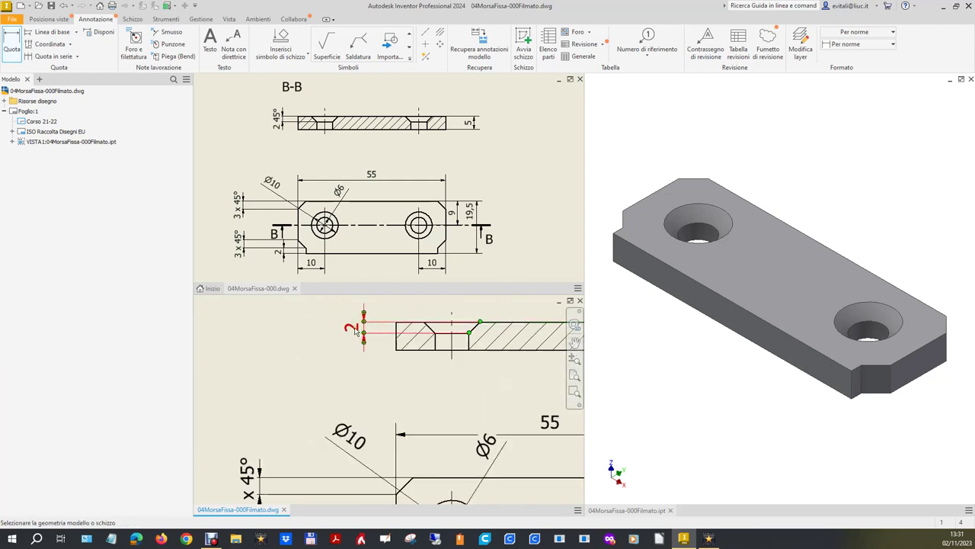
key(Escape)
double_click(348, 328)
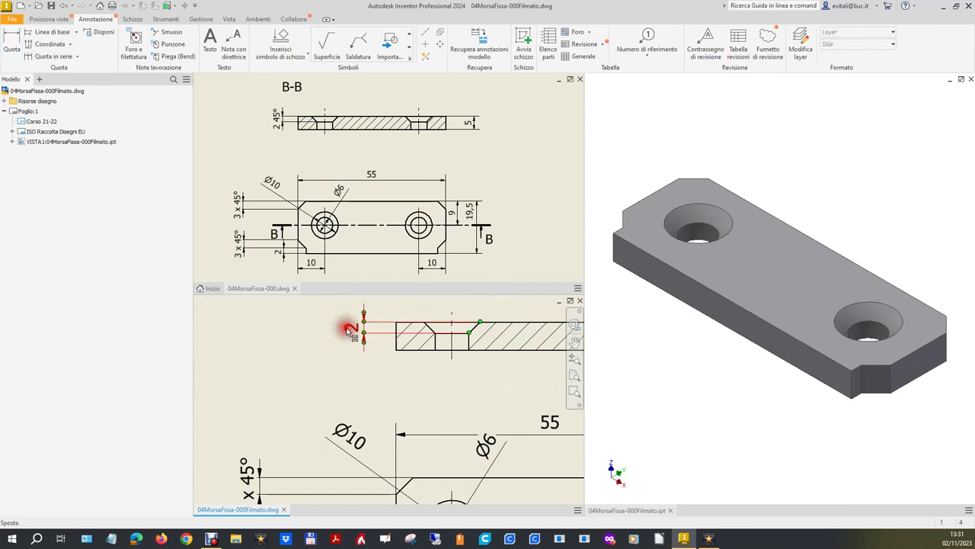
click(289, 188)
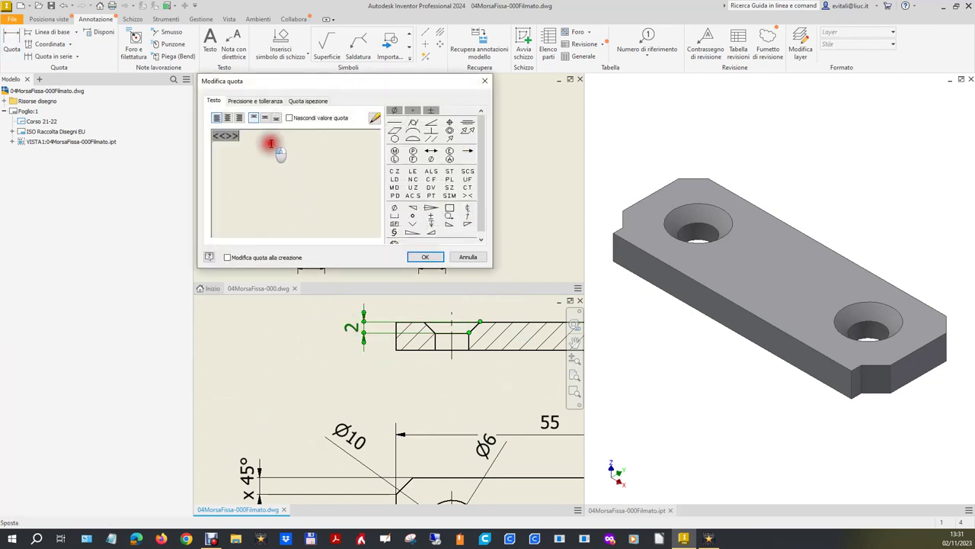
text( x 45)
text(°)
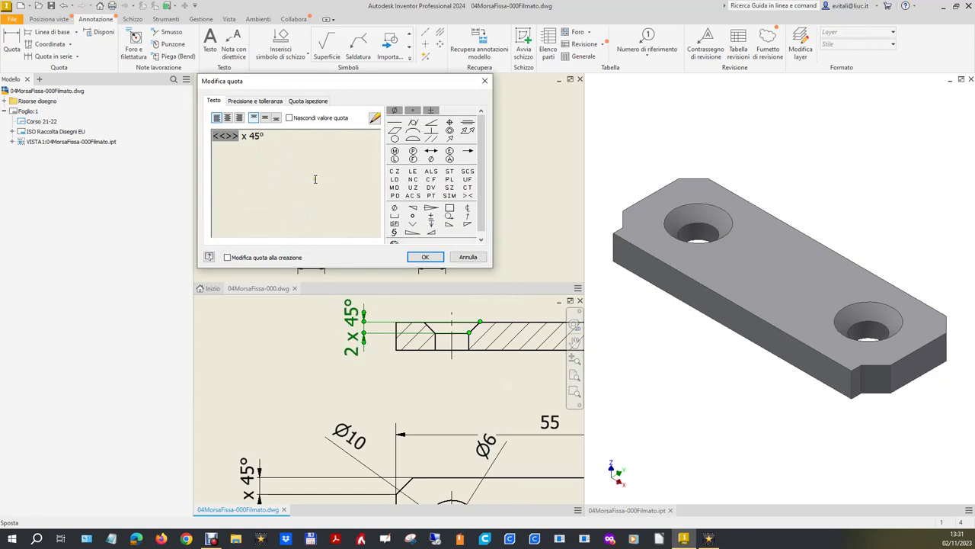
click(413, 261)
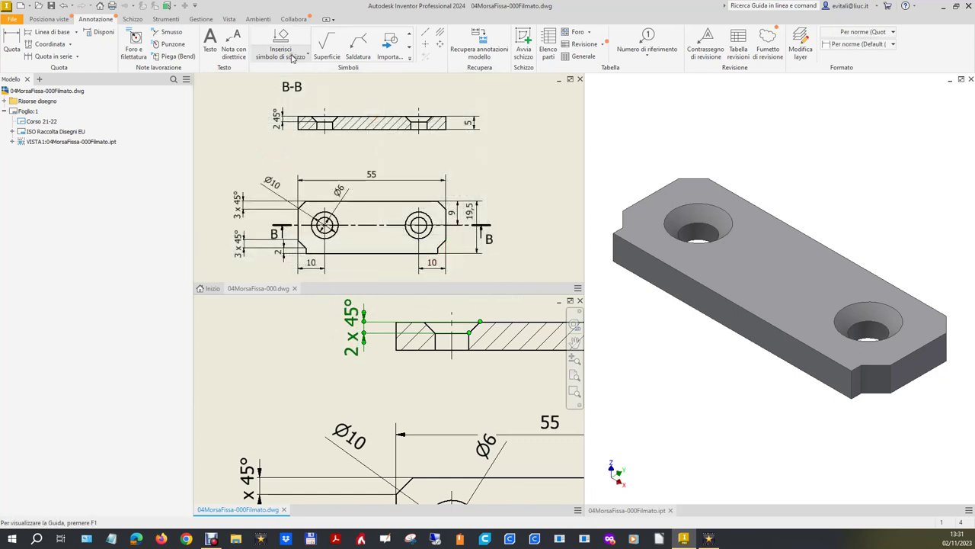
click(167, 32)
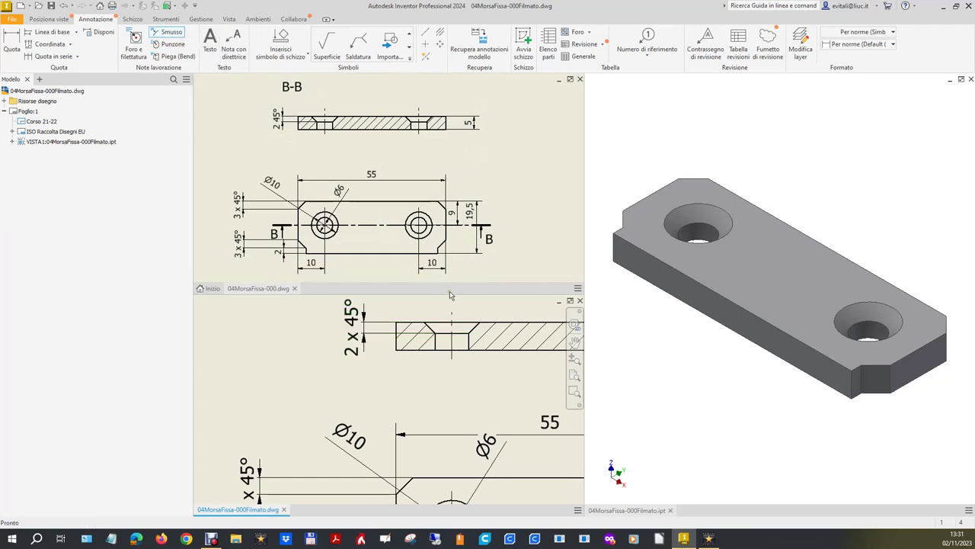
click(432, 326)
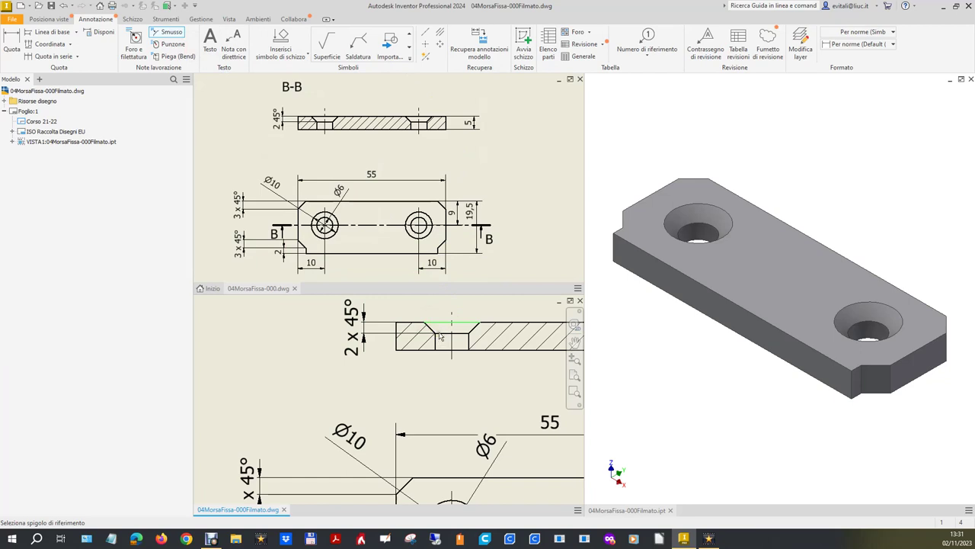
click(172, 34)
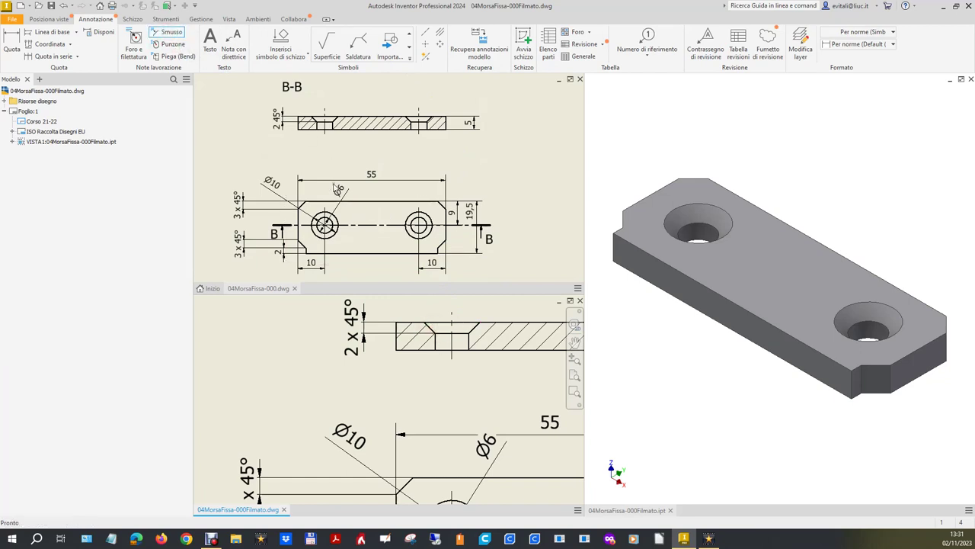
click(434, 325)
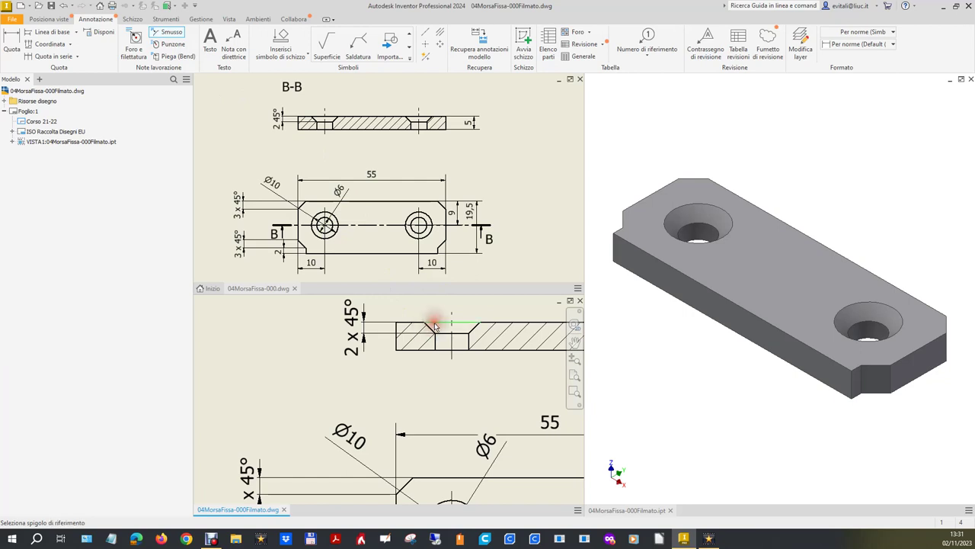
scroll(431, 381, down, 2)
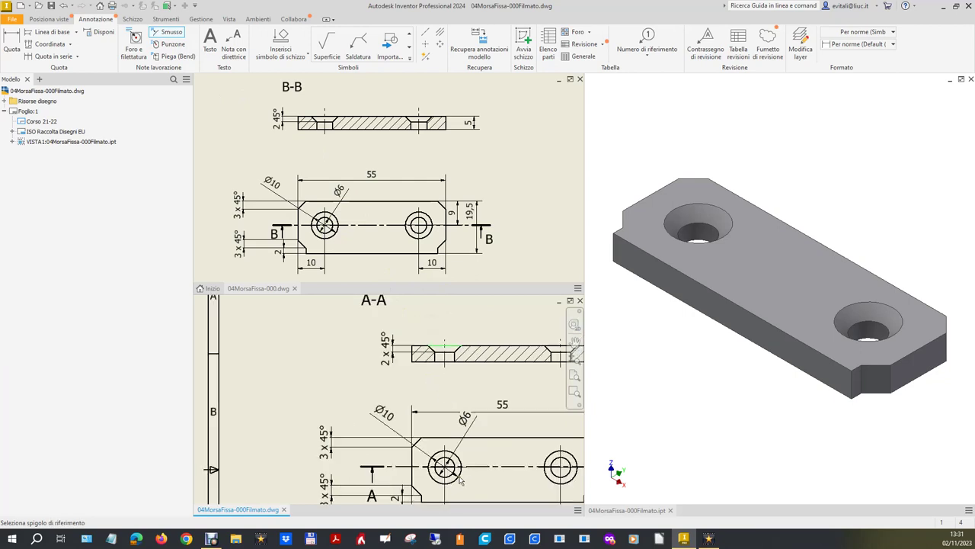
scroll(455, 495, up, 2)
scroll(324, 267, down, 2)
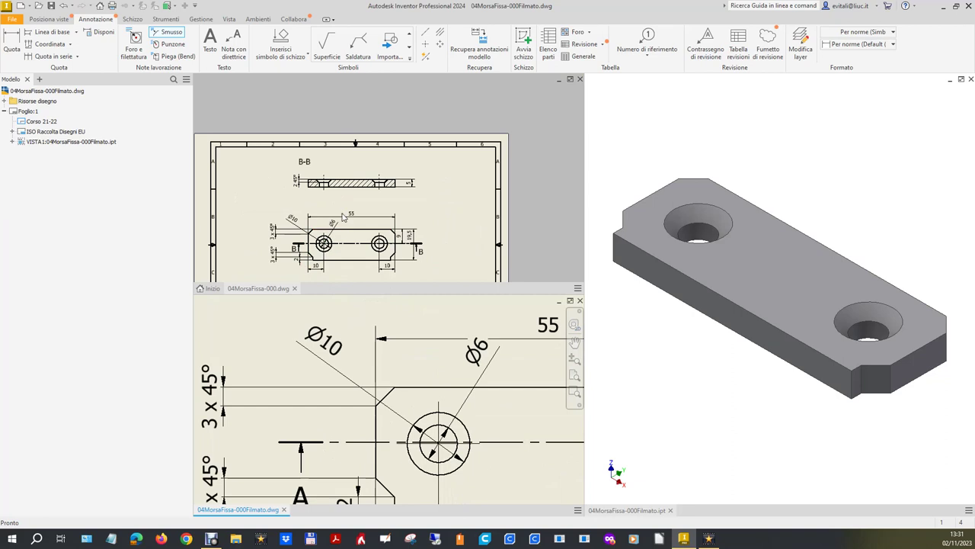
Try a chamfer note on section B-B's chamfer edge, then cancel it
scroll(313, 164, up, 5)
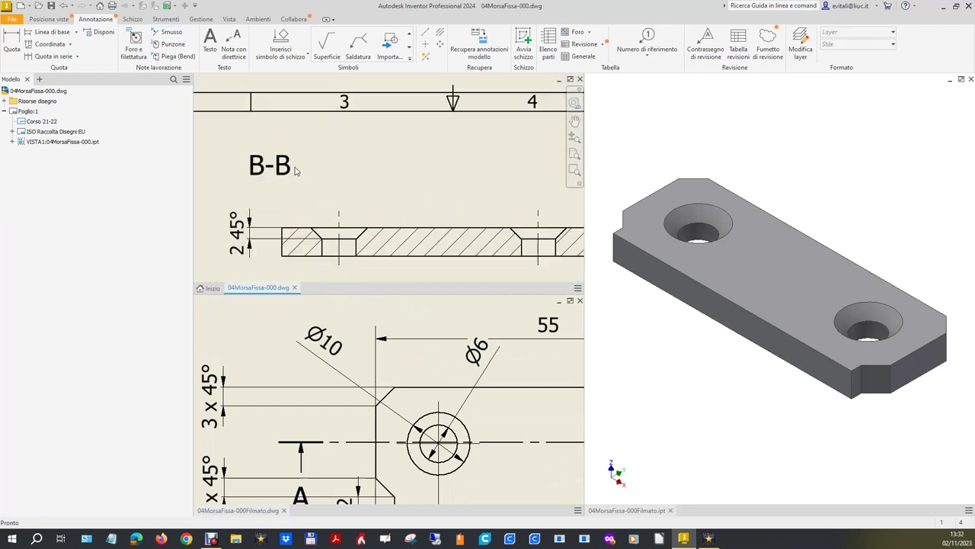
click(167, 32)
click(359, 234)
click(354, 232)
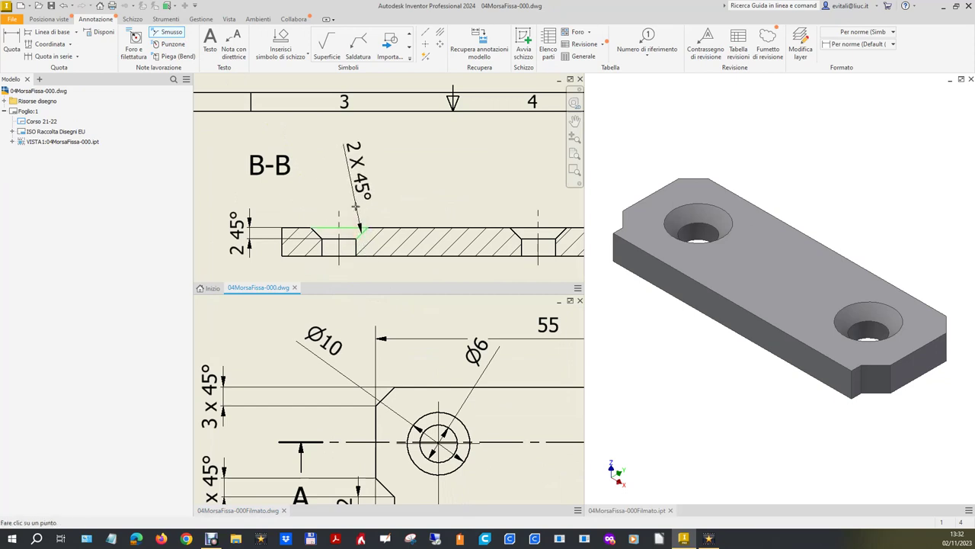
key(Escape)
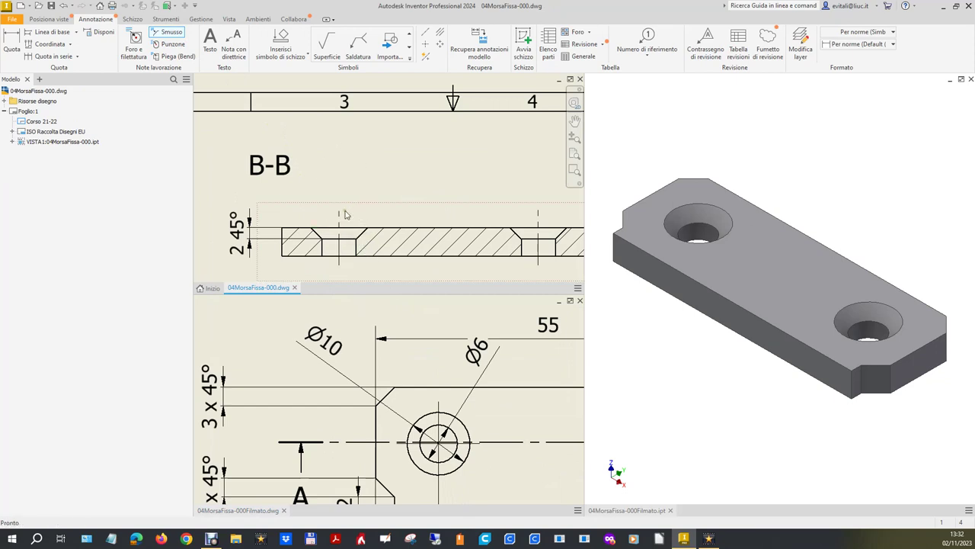
Insert 'x' before 45° in the existing 2 45° dimension text
click(237, 237)
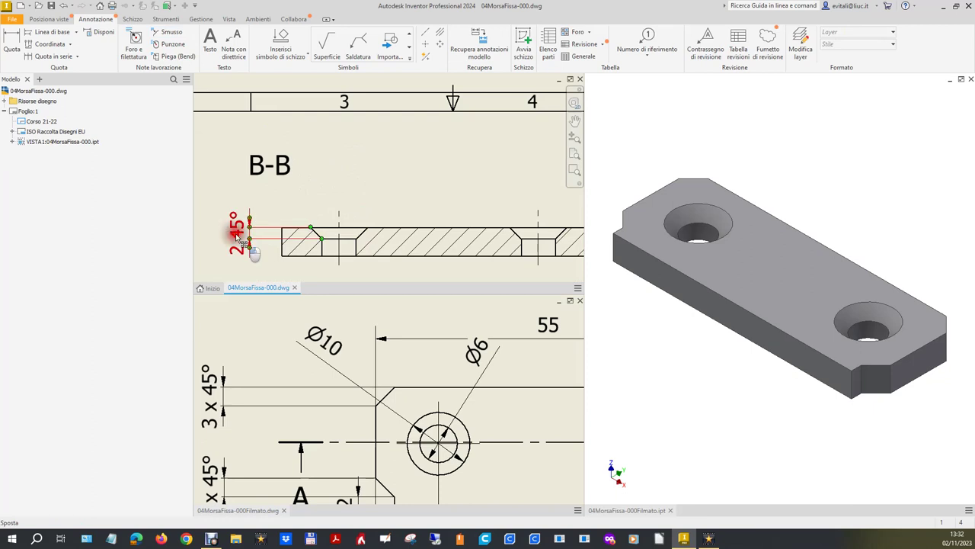
double_click(237, 238)
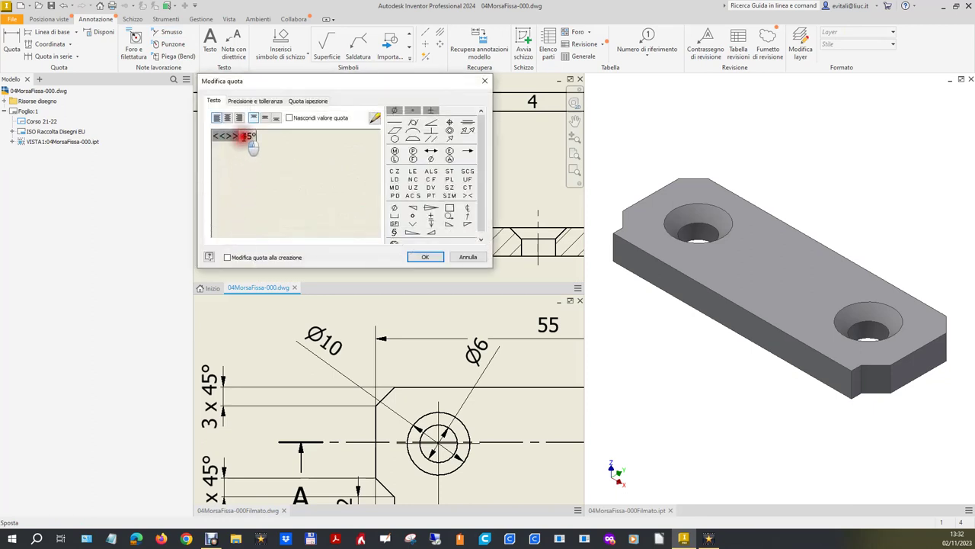
click(244, 136)
text(x)
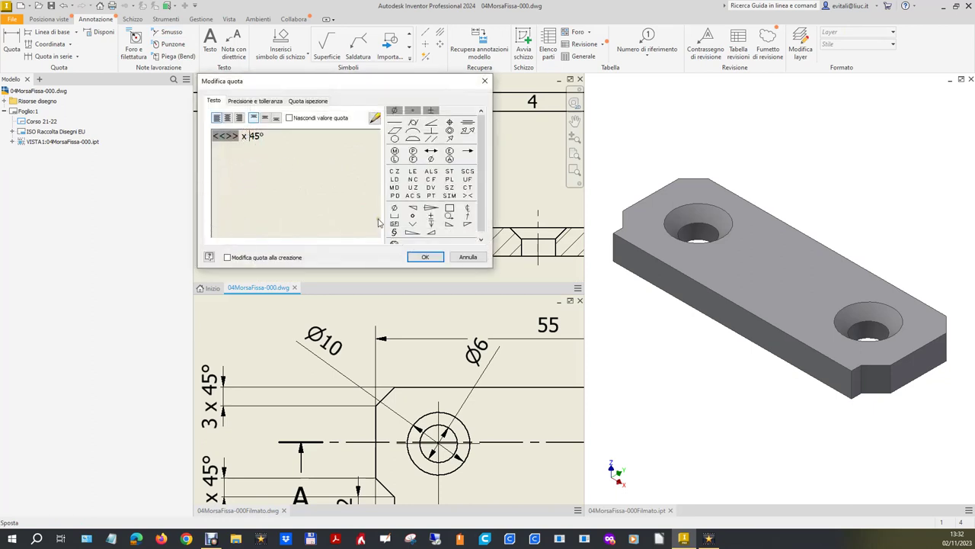
click(429, 257)
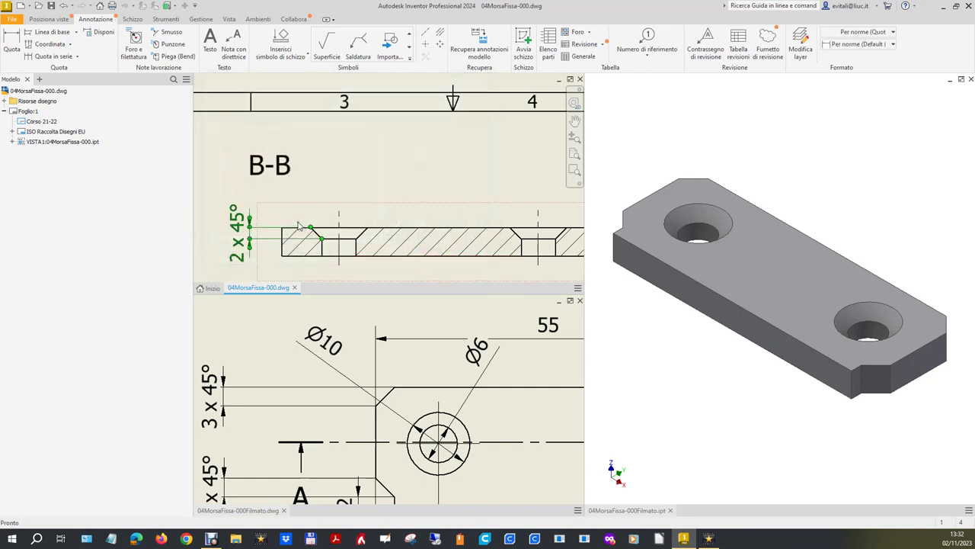
scroll(328, 324, down, 3)
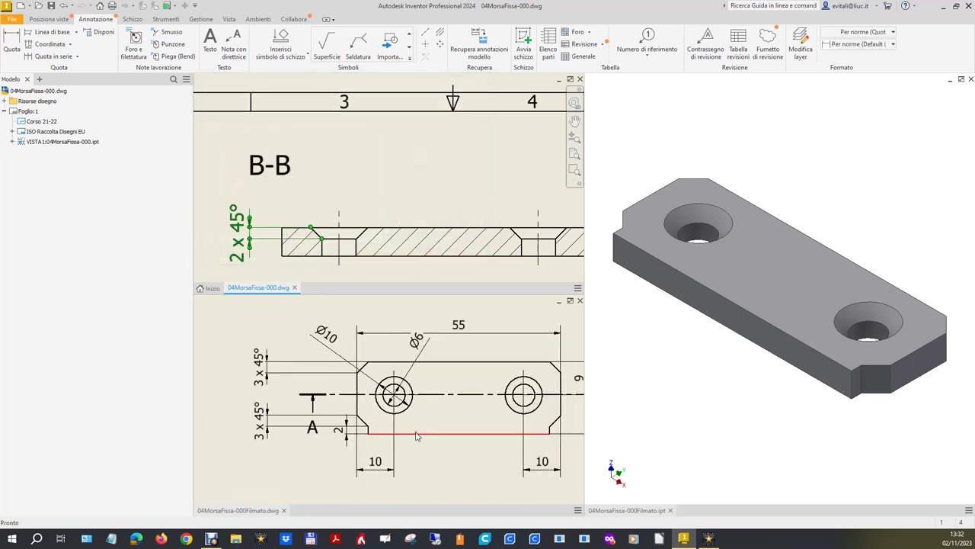
scroll(393, 386, up, 3)
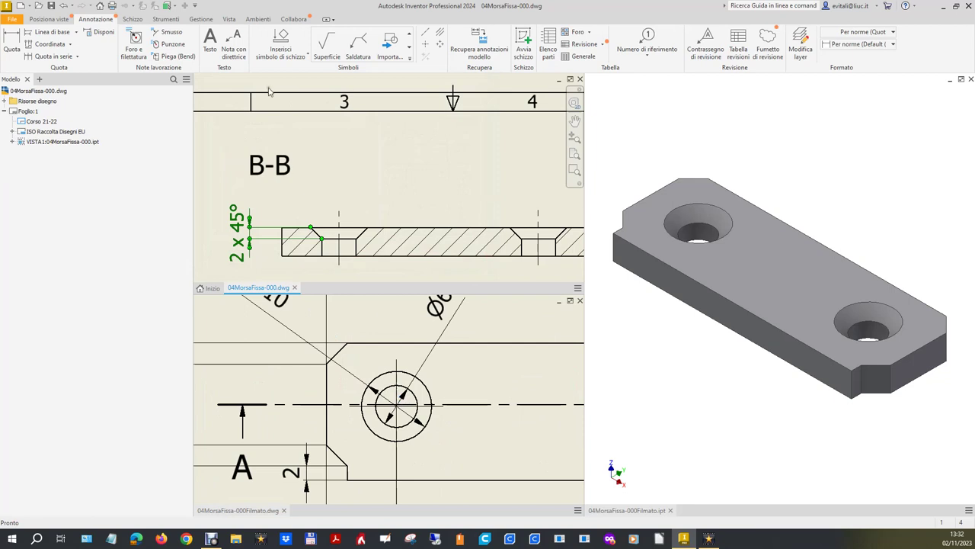
click(168, 32)
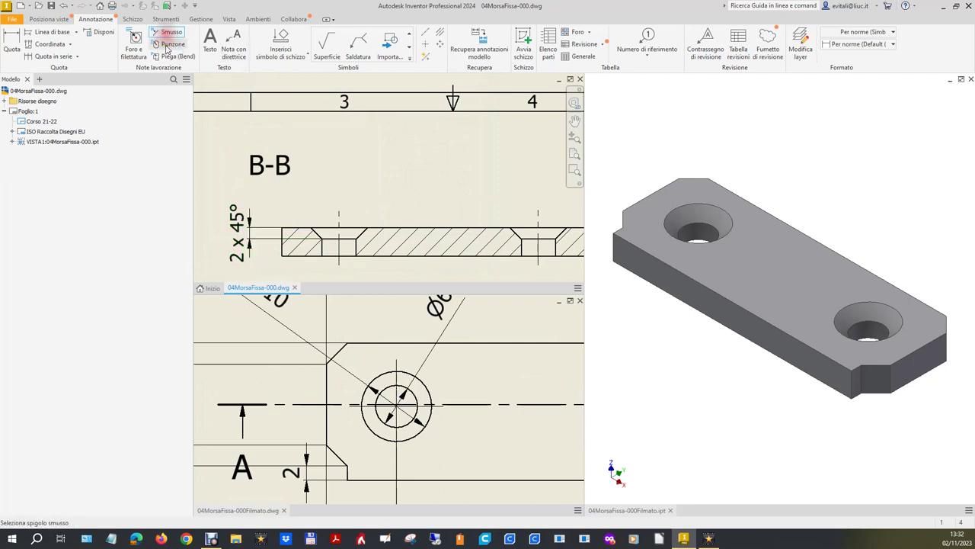
click(343, 346)
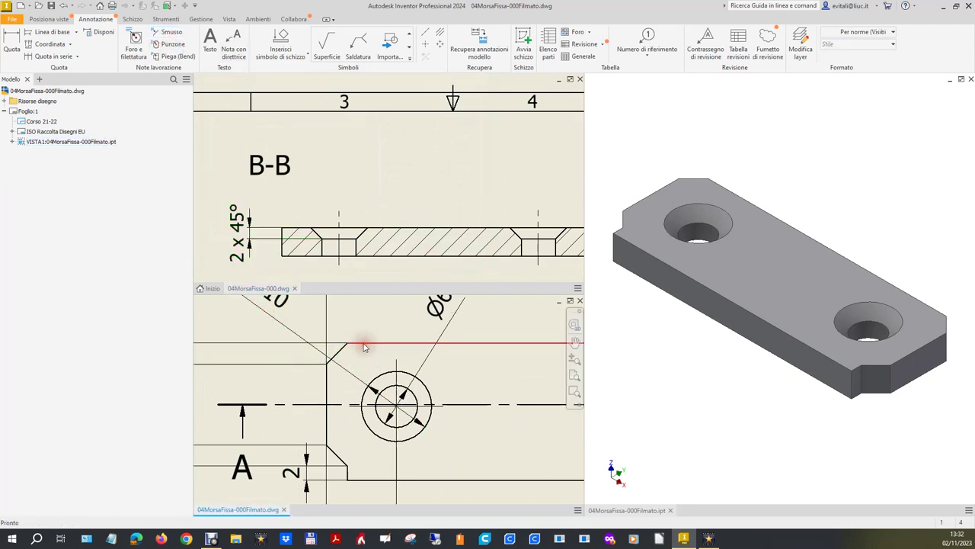
click(355, 344)
click(369, 343)
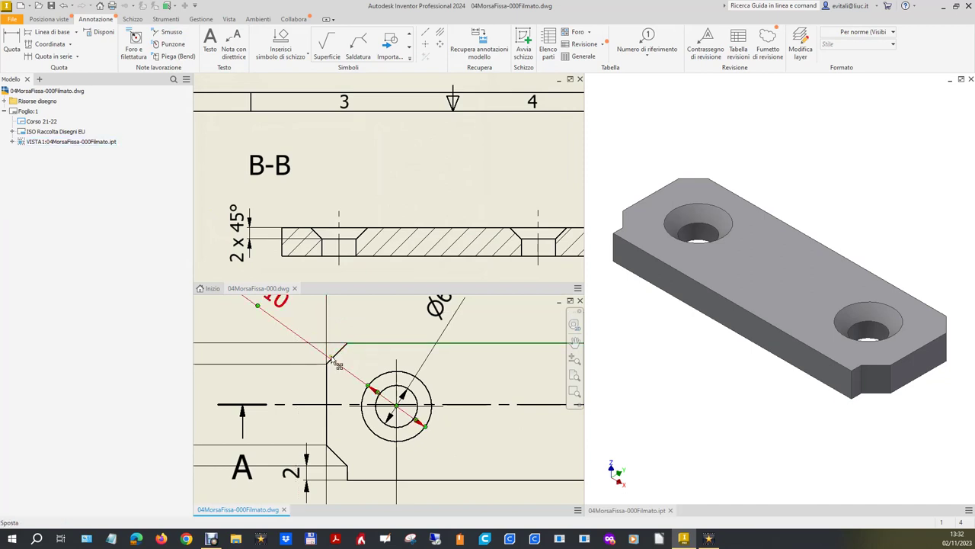
click(334, 360)
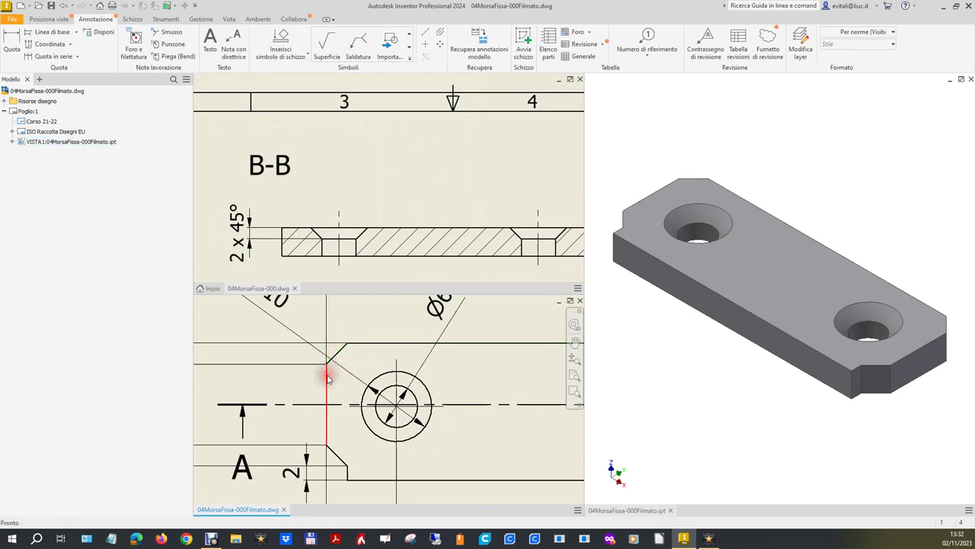
click(168, 32)
click(336, 355)
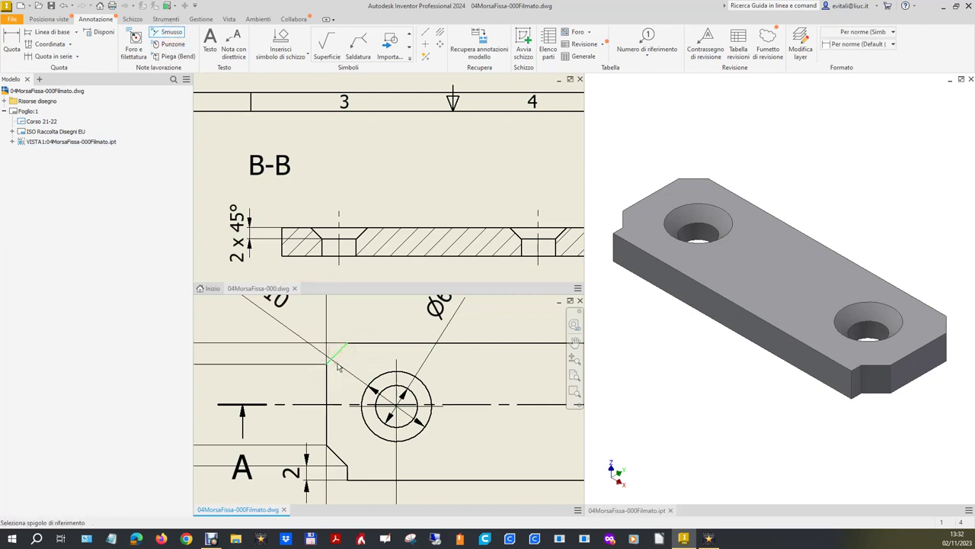
click(328, 386)
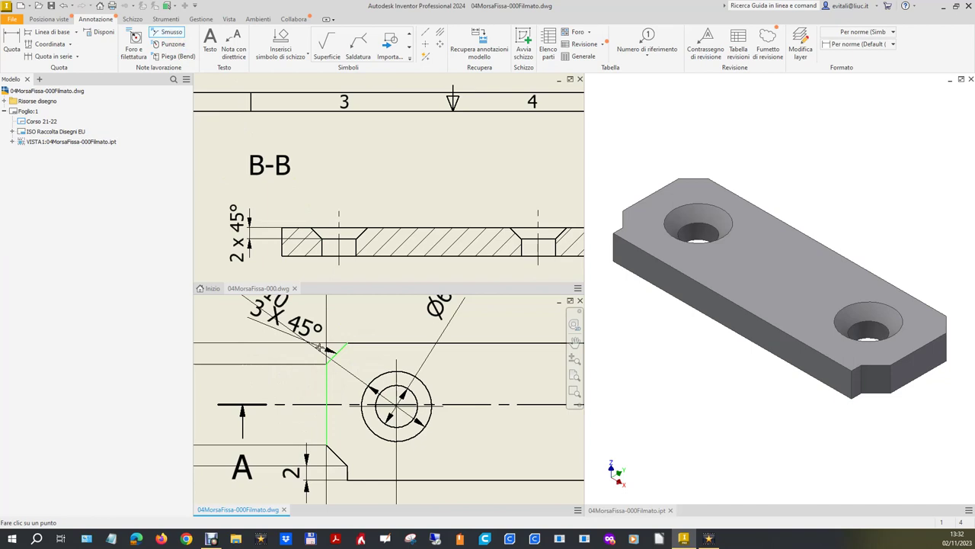
key(Escape)
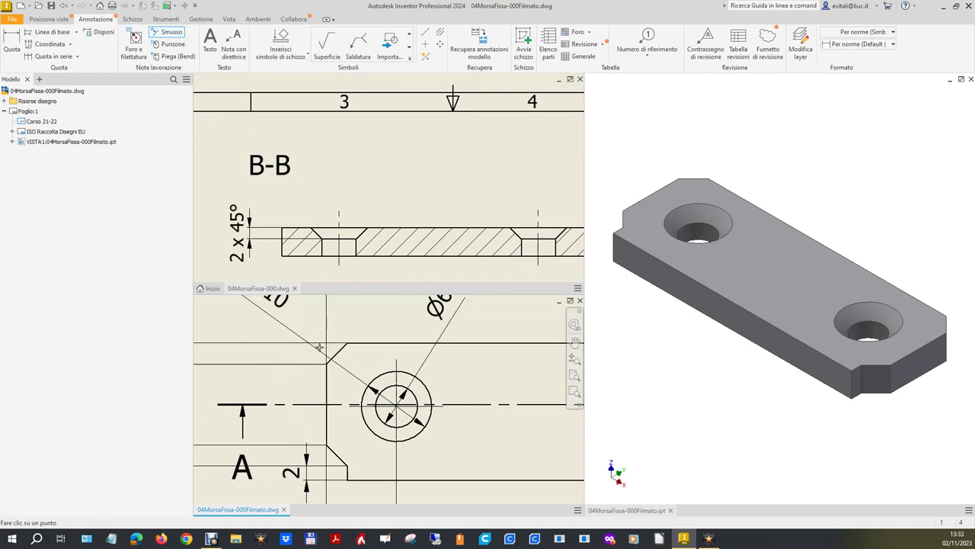
scroll(246, 374, down, 2)
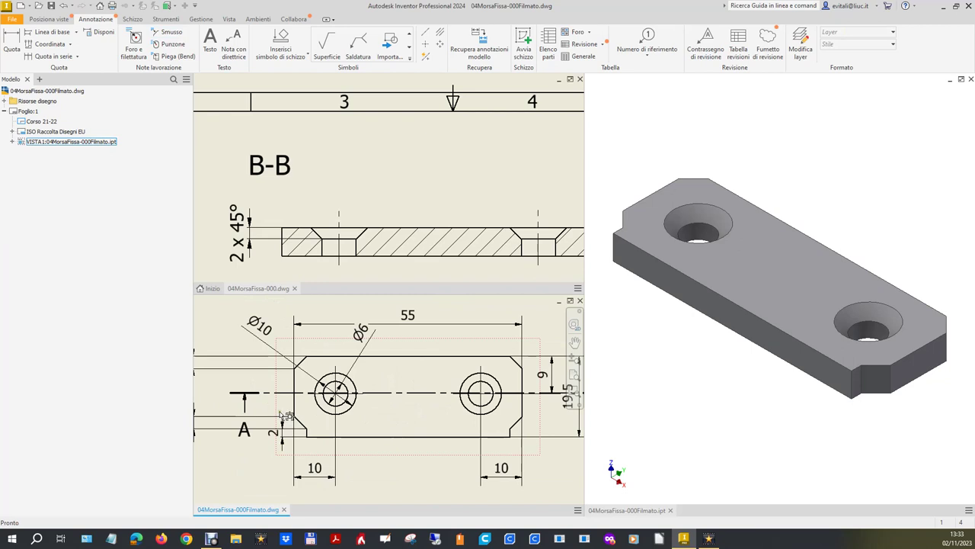
Zoom to fit the A-A sheet, then the B-B sheet, in their windows
scroll(285, 418, down, 2)
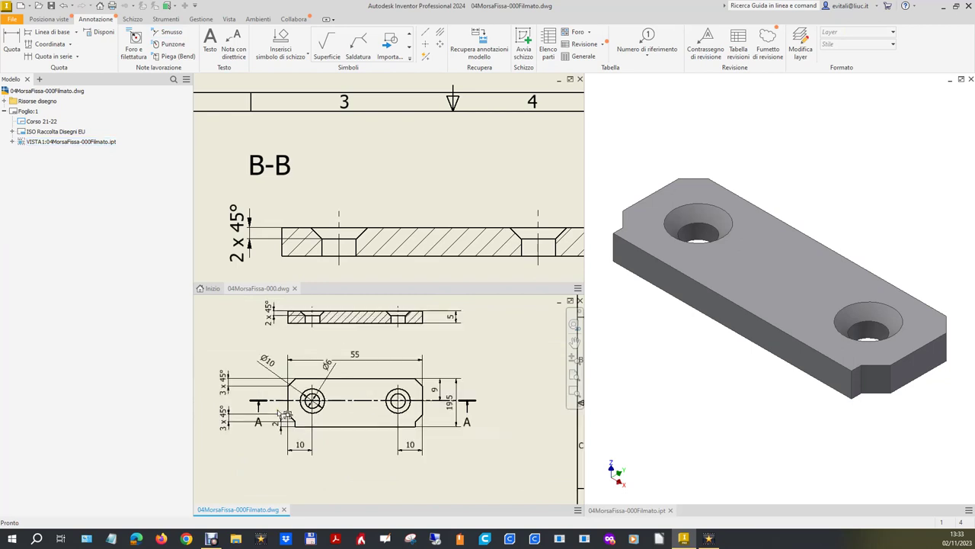
click(505, 381)
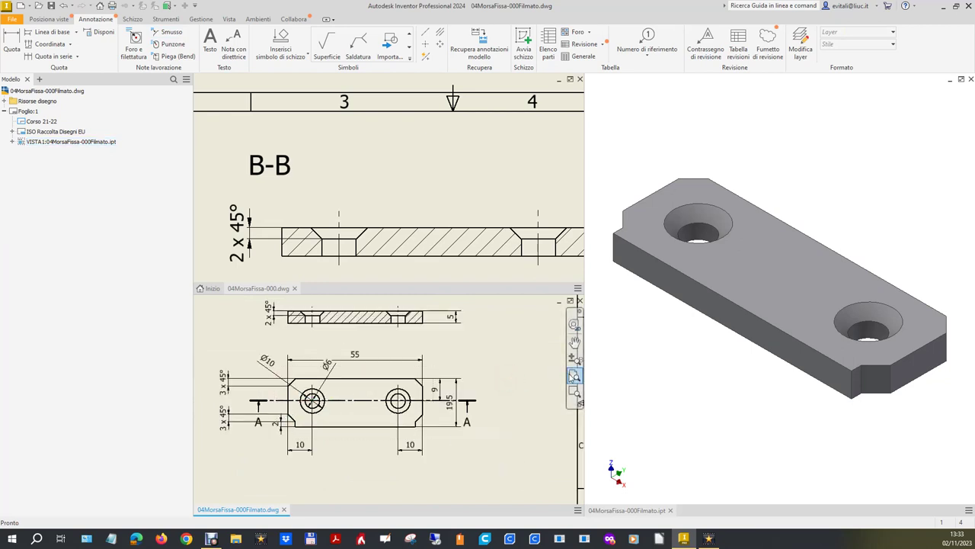
click(574, 376)
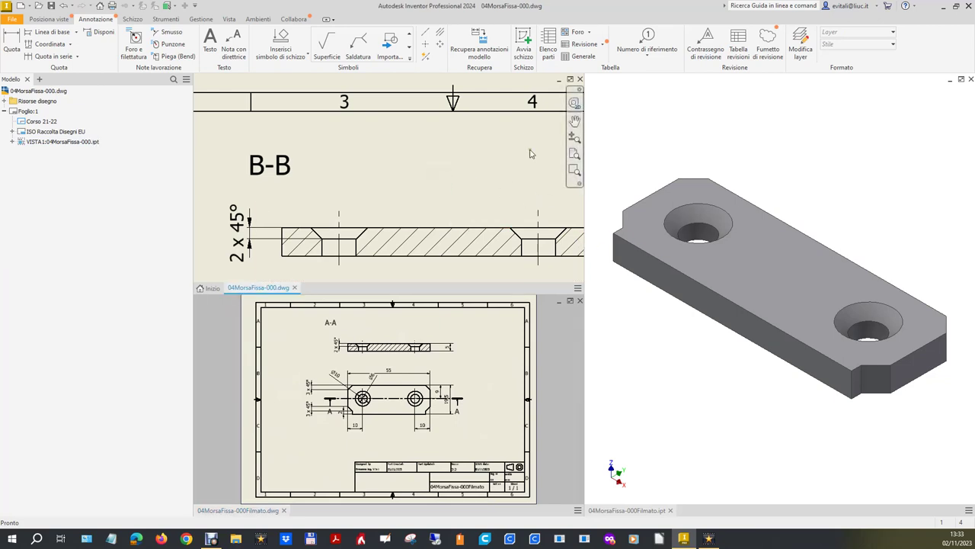
click(574, 156)
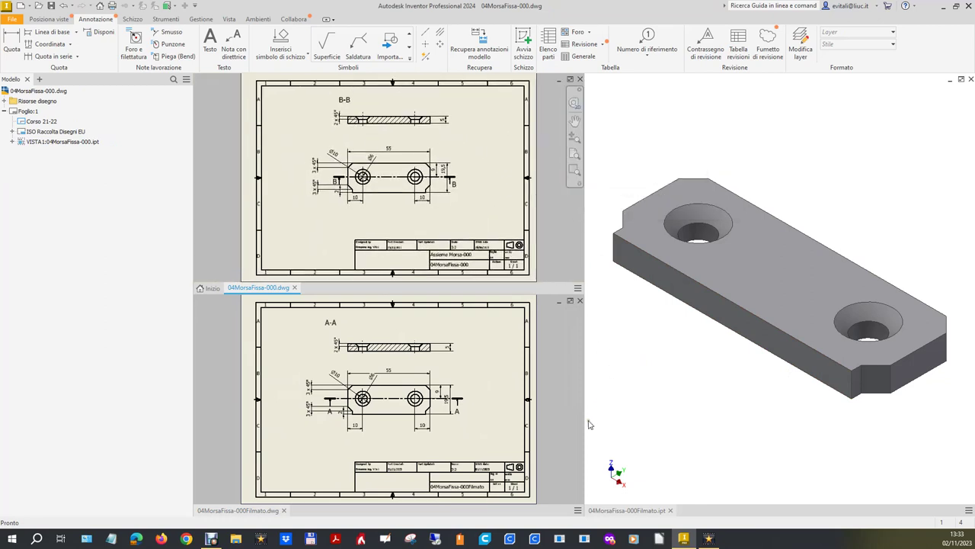